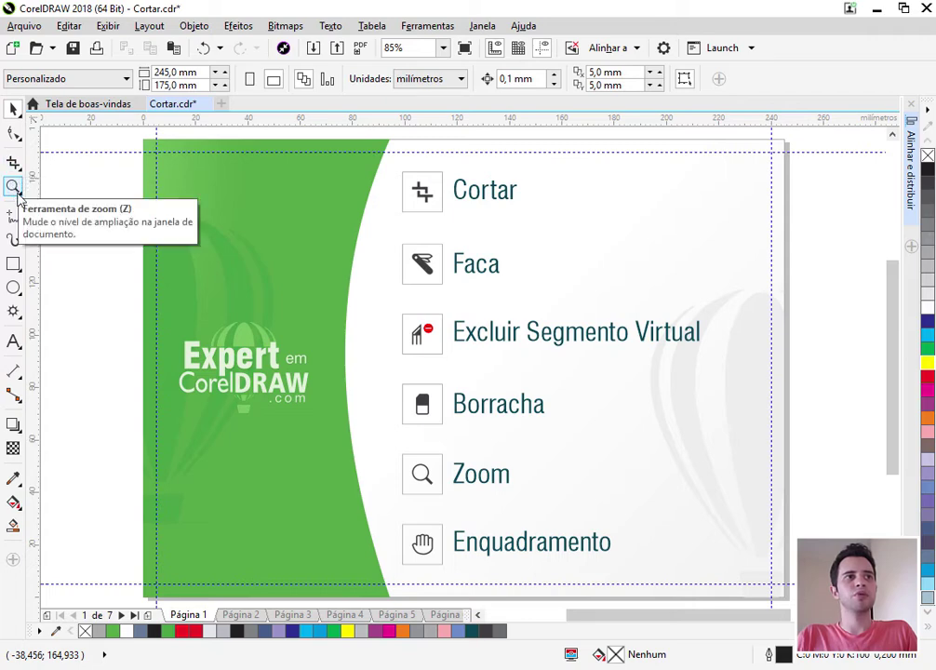
# Examine the tools grouped with Crop and with Zoom, and go to page 2
pyautogui.click(20, 169)
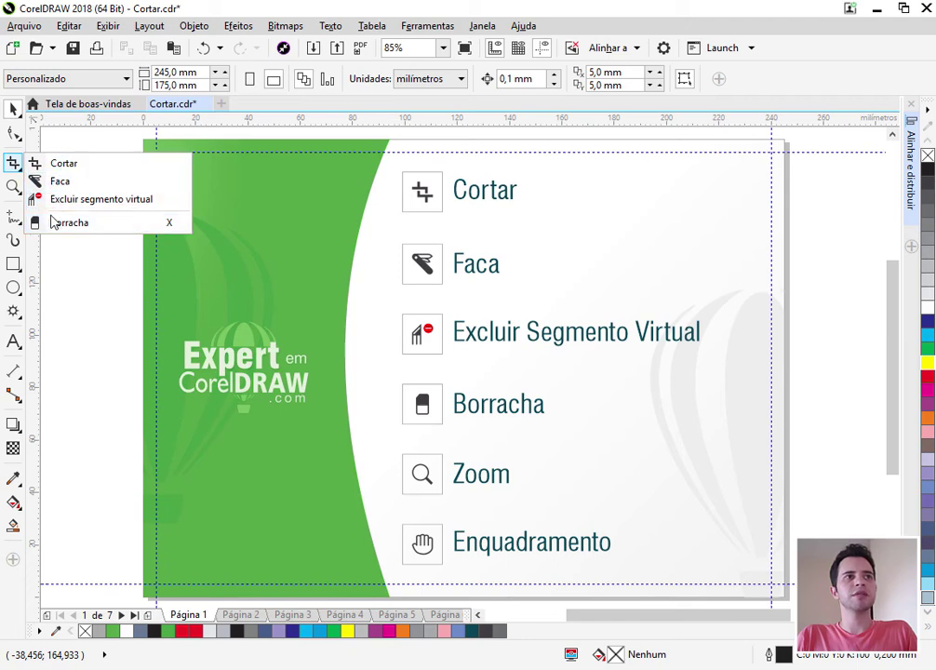
pyautogui.click(13, 190)
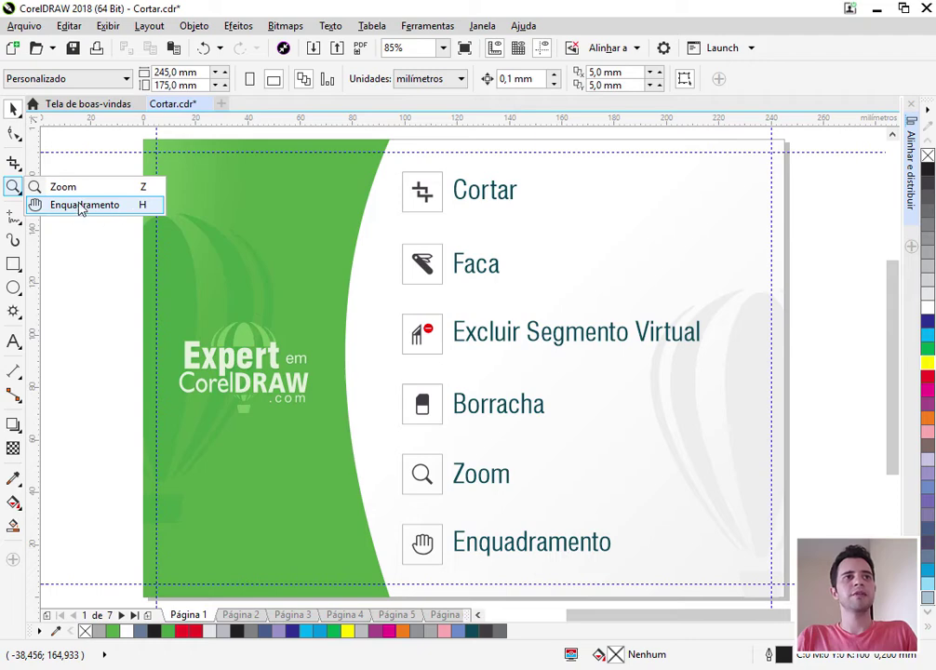
pyautogui.click(13, 109)
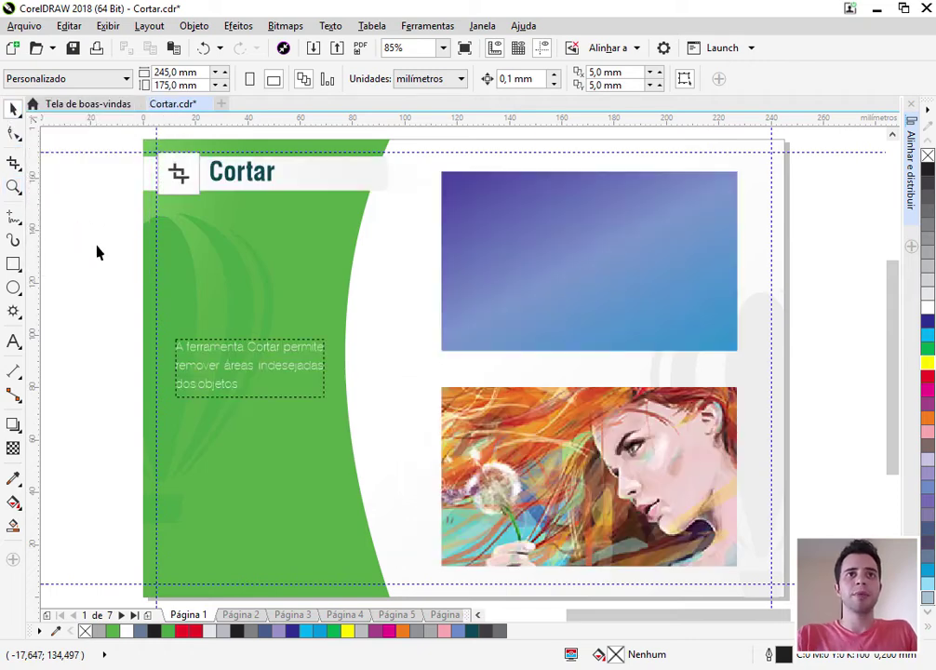
pyautogui.press('pagedown')
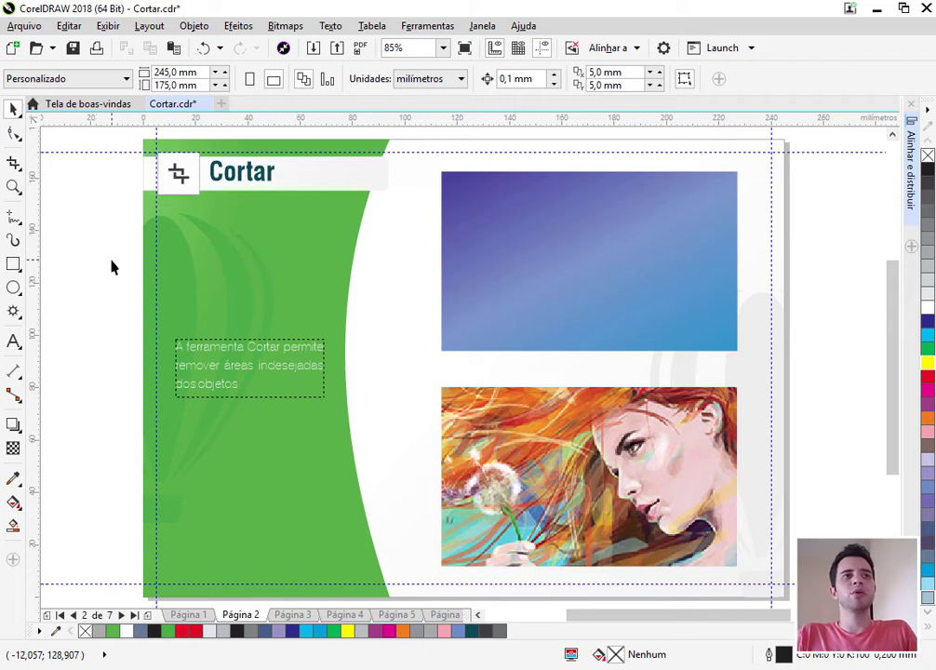
# Try narrowing the gradient rectangle by moving its two right-hand nodes inward with the Shape tool, and undo it
pyautogui.click(13, 164)
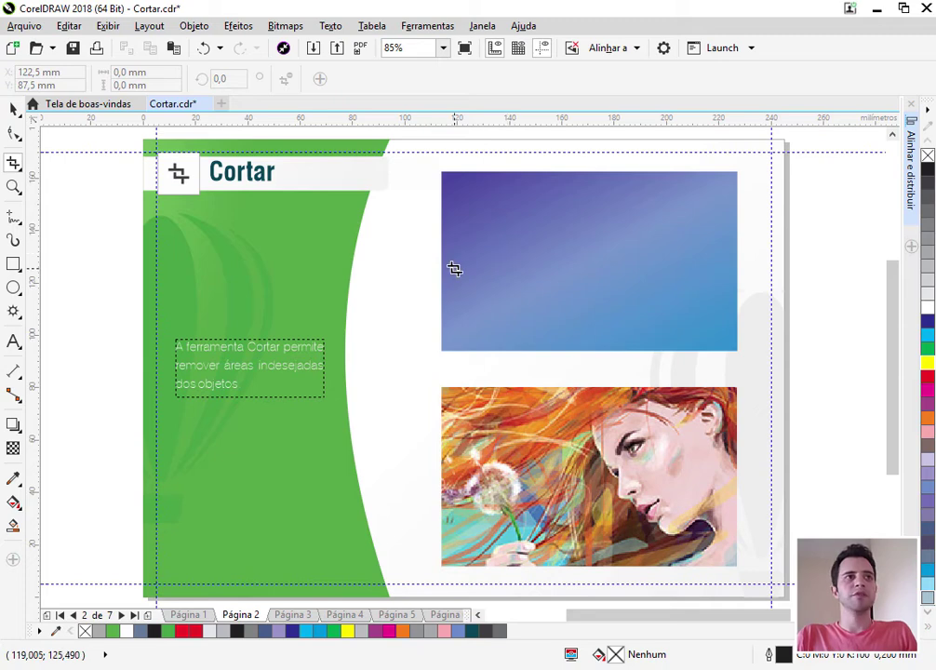
pyautogui.click(14, 133)
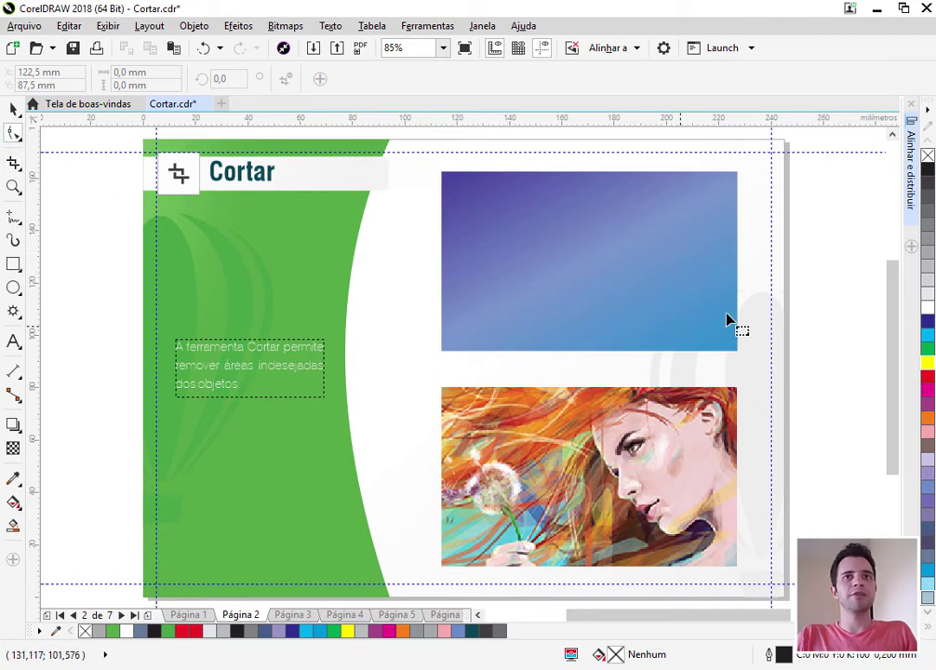
pyautogui.click(647, 253)
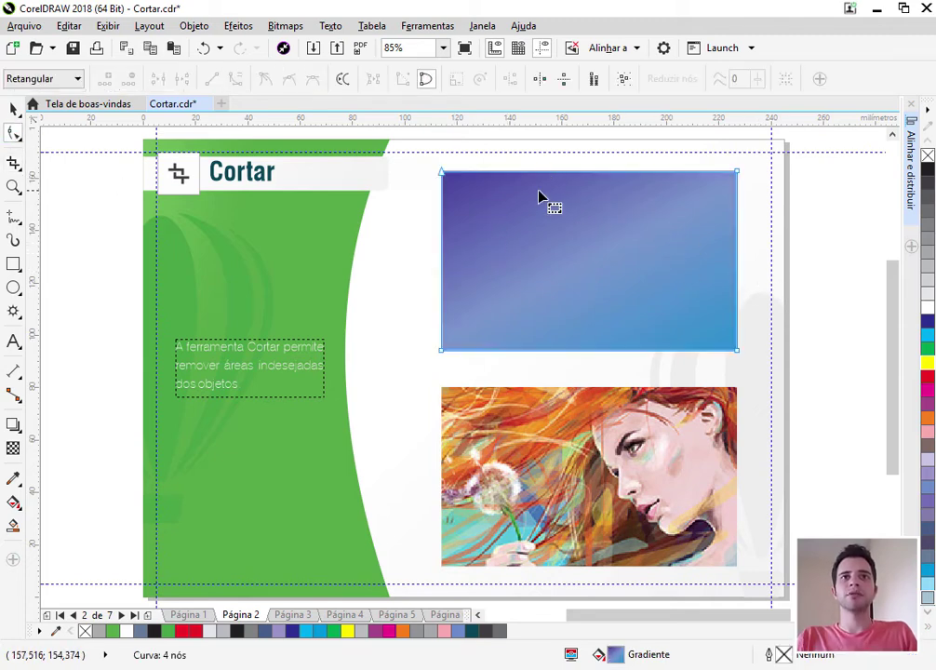
pyautogui.click(603, 484)
pyautogui.click(693, 284)
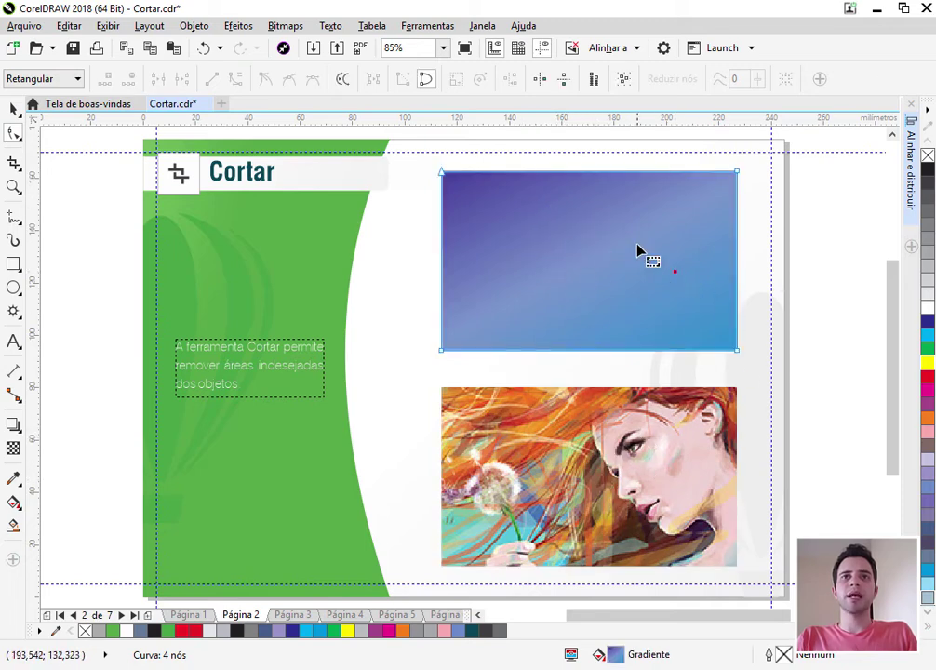
pyautogui.moveTo(718, 158)
pyautogui.mouseDown()
pyautogui.moveTo(790, 371)
pyautogui.moveTo(756, 376)
pyautogui.moveTo(619, 351)
pyautogui.mouseUp()
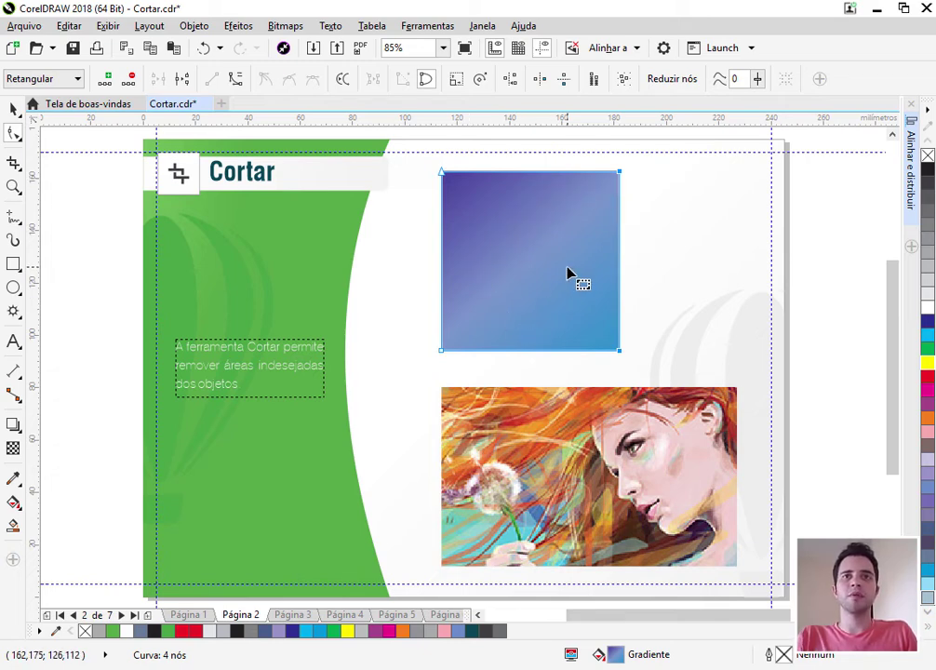
pyautogui.hotkey('ctrl', 'z')
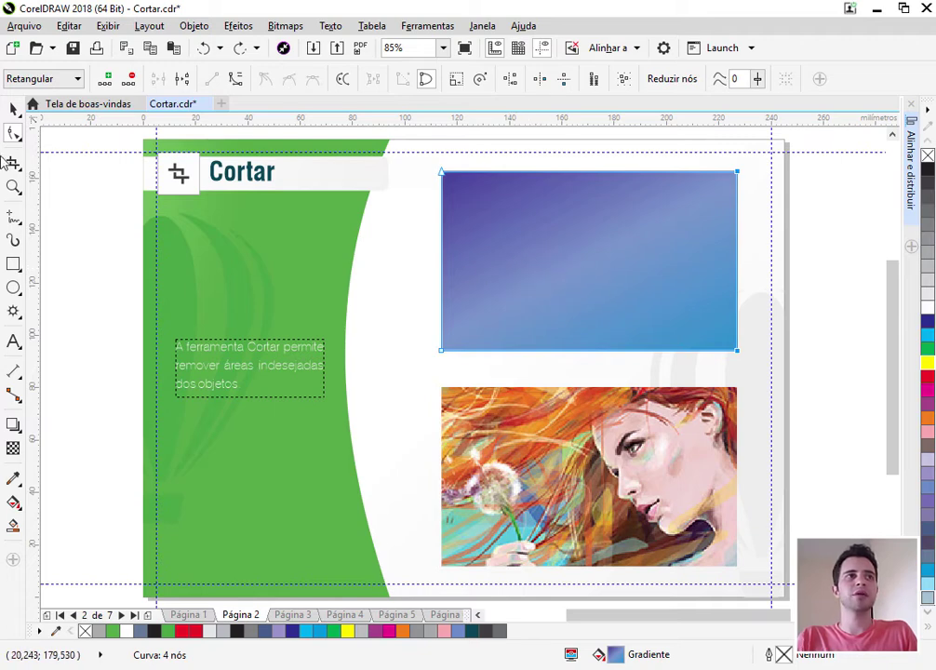
# Crop the selected gradient rectangle to an inner area about 98 by 37 mm
pyautogui.click(678, 421)
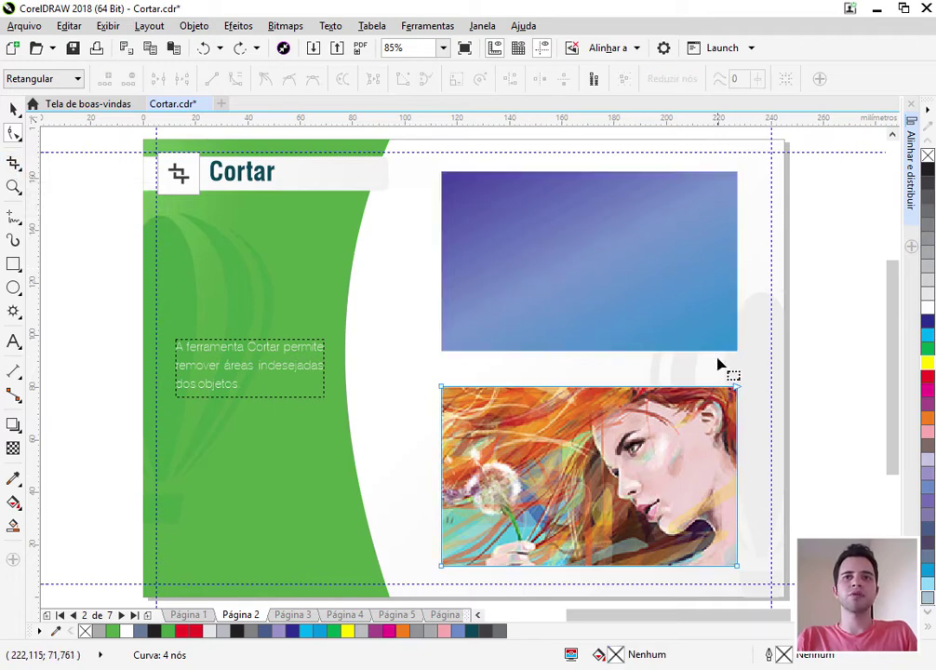
pyautogui.click(14, 165)
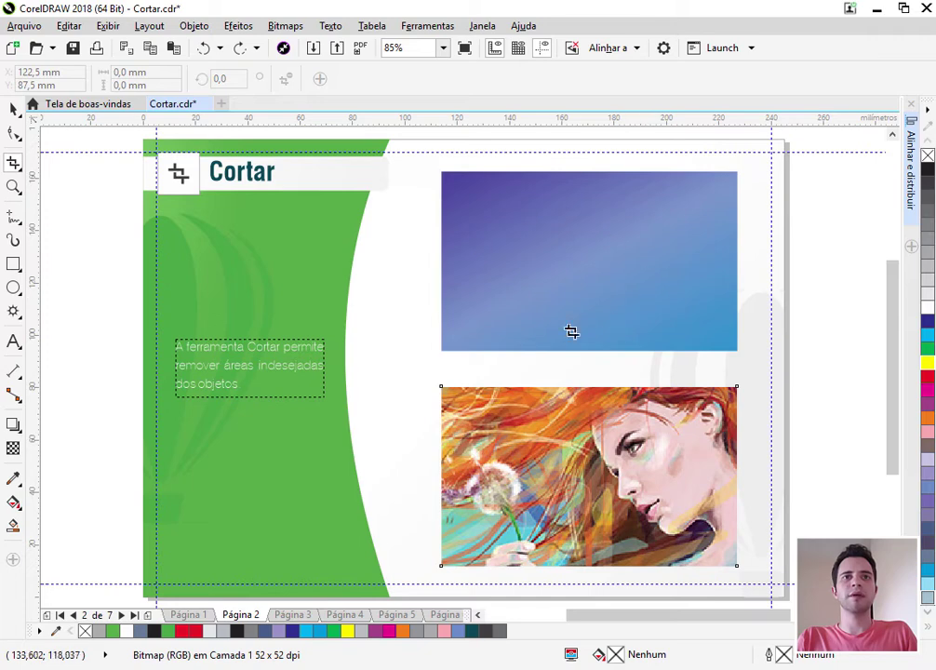
pyautogui.press('space')
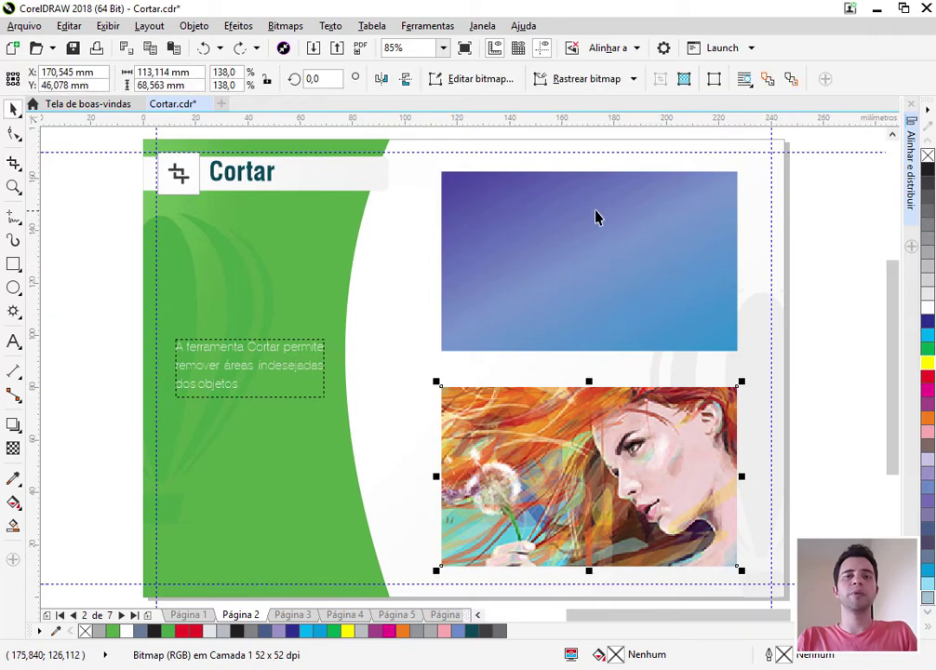
pyautogui.click(550, 252)
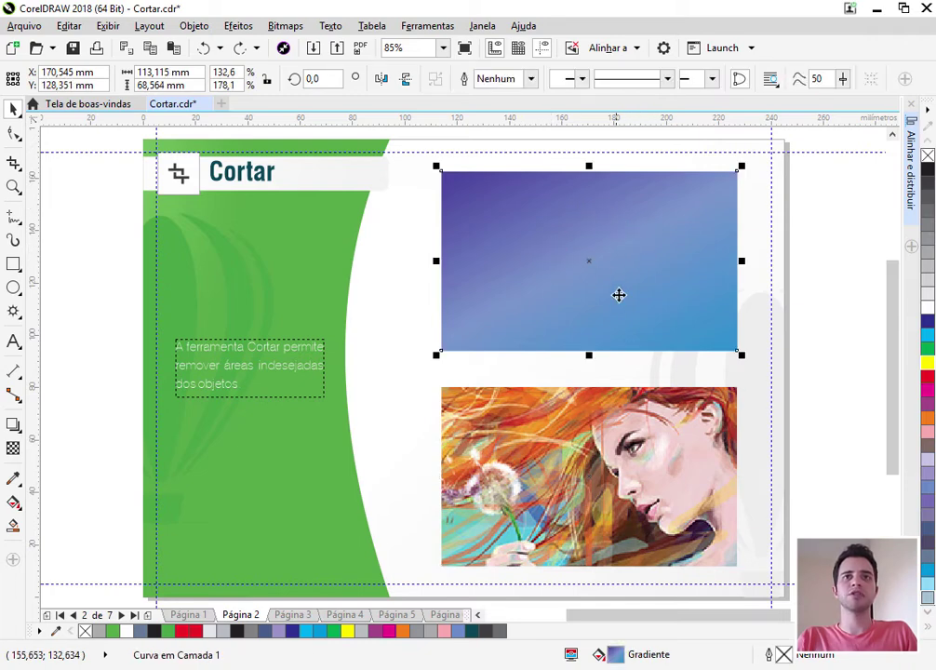
pyautogui.press('space')
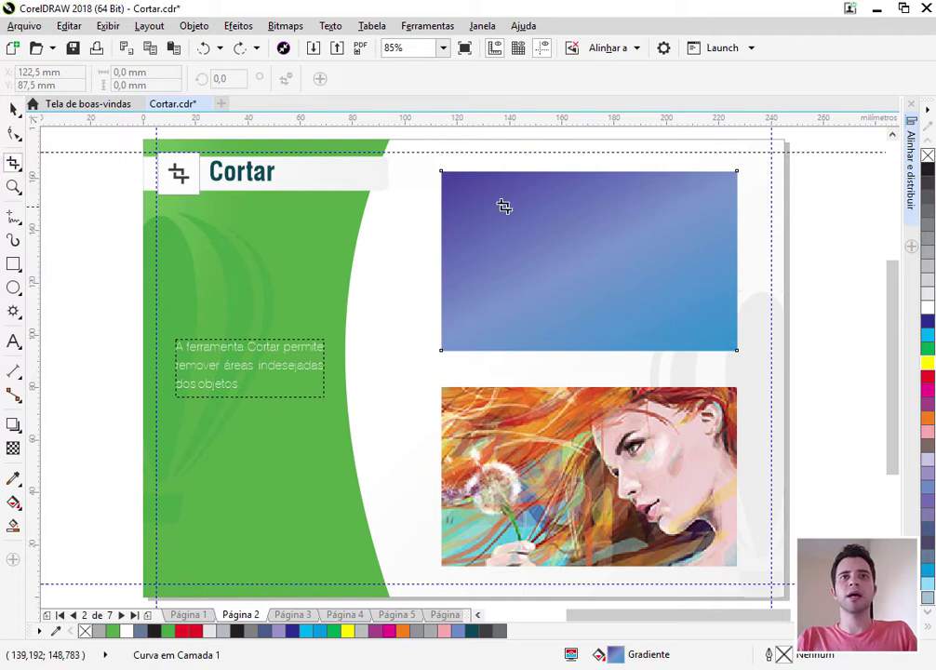
pyautogui.moveTo(486, 194); pyautogui.dragTo(731, 277)
pyautogui.moveTo(484, 237); pyautogui.dragTo(467, 238)
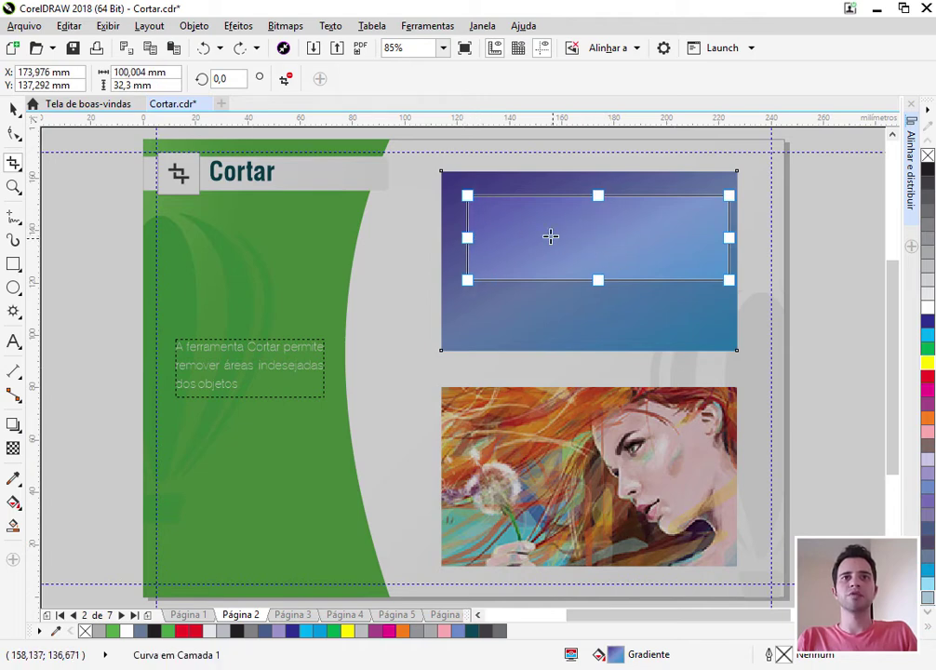
pyautogui.moveTo(467, 195); pyautogui.dragTo(473, 239)
pyautogui.moveTo(601, 280); pyautogui.dragTo(601, 296)
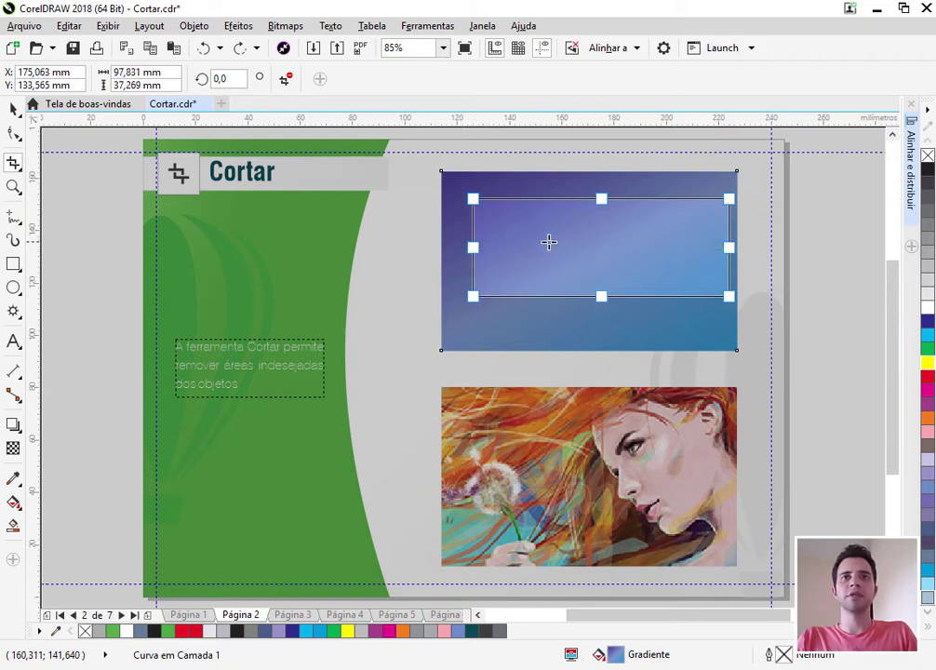
pyautogui.doubleClick(587, 277)
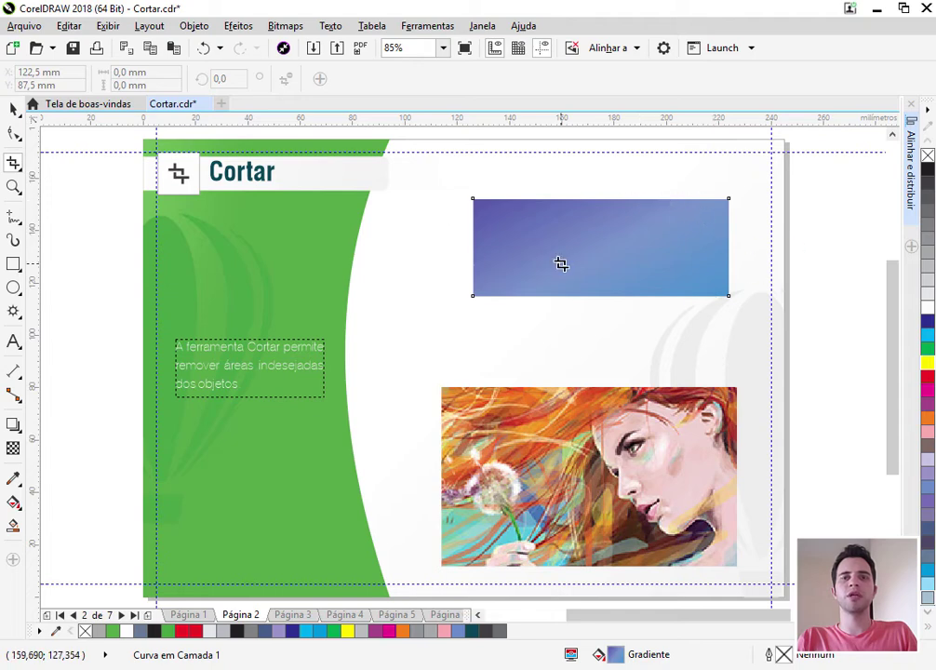
# Crop the painted portrait bitmap around the woman's face to an area about 53 by 65 mm
pyautogui.press('space')
pyautogui.click(537, 435)
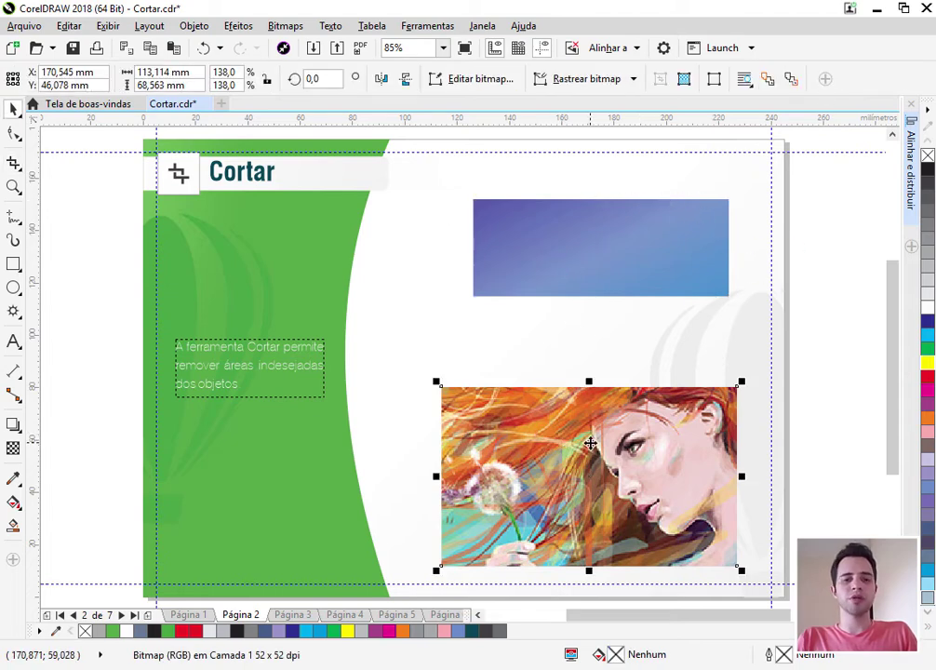
pyautogui.press('space')
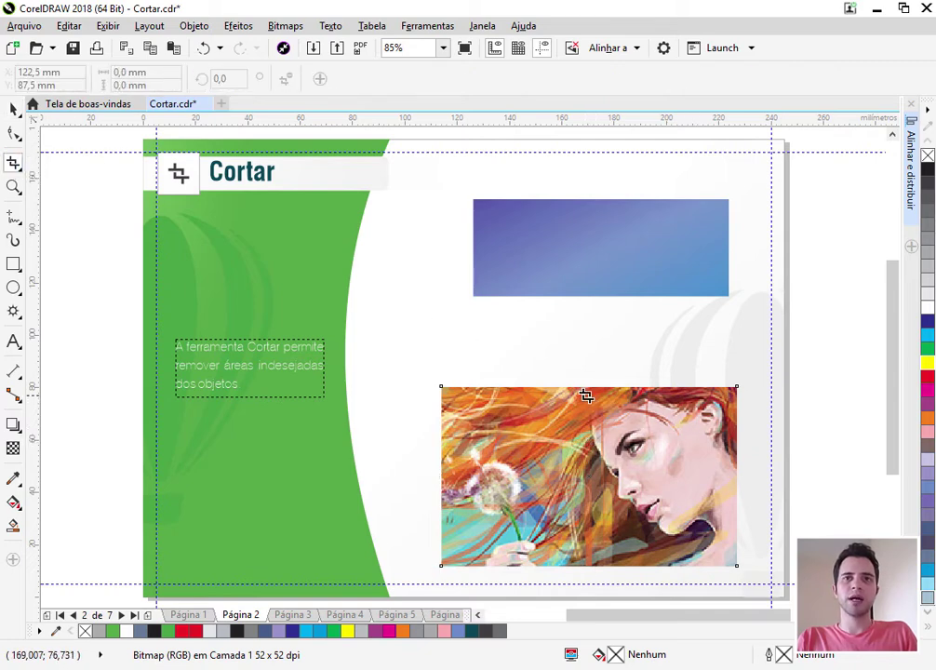
pyautogui.moveTo(589, 387); pyautogui.dragTo(722, 549)
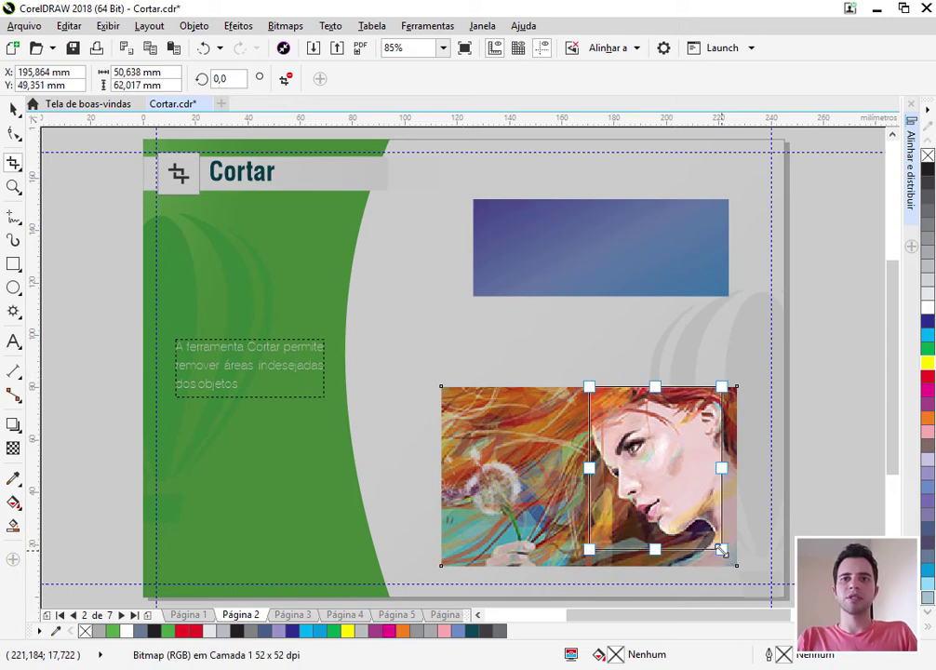
pyautogui.moveTo(722, 549); pyautogui.dragTo(728, 555)
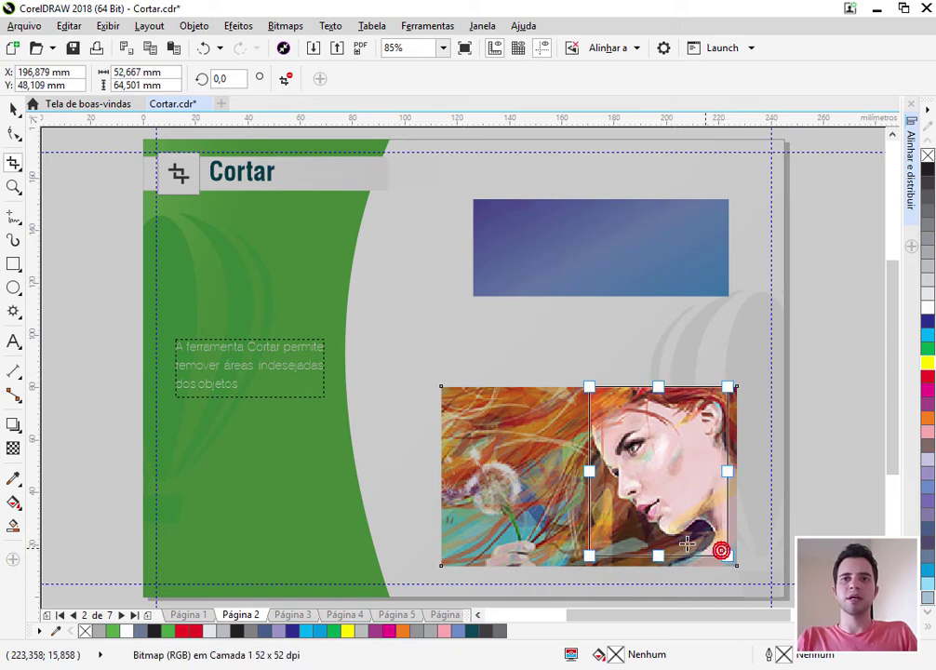
pyautogui.doubleClick(631, 437)
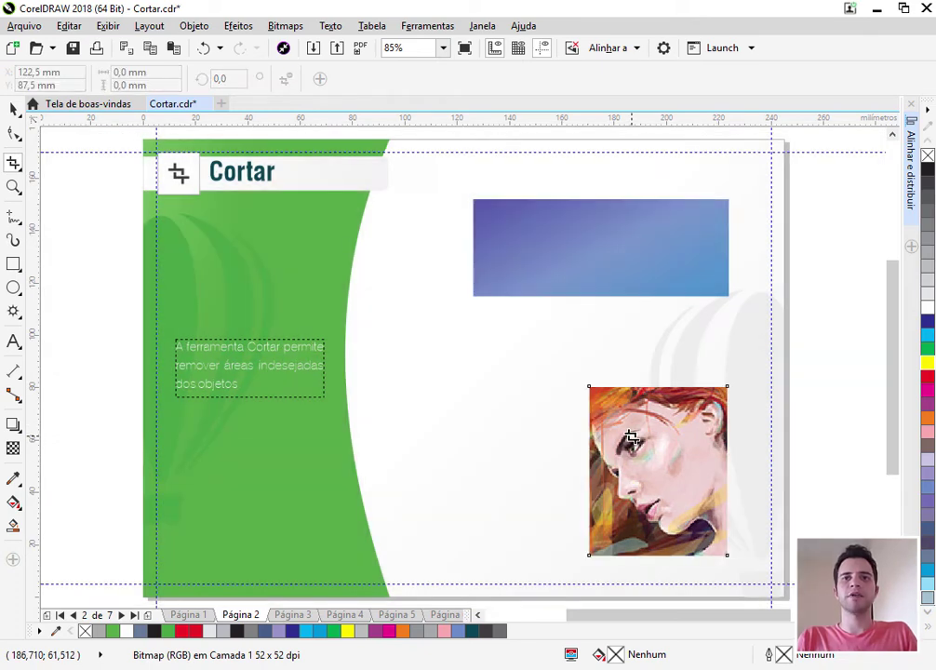
# Undo the crops of the bitmap and the gradient rectangle, and clear the selection
pyautogui.hotkey('ctrl', 'z')
pyautogui.hotkey('ctrl', 'z')
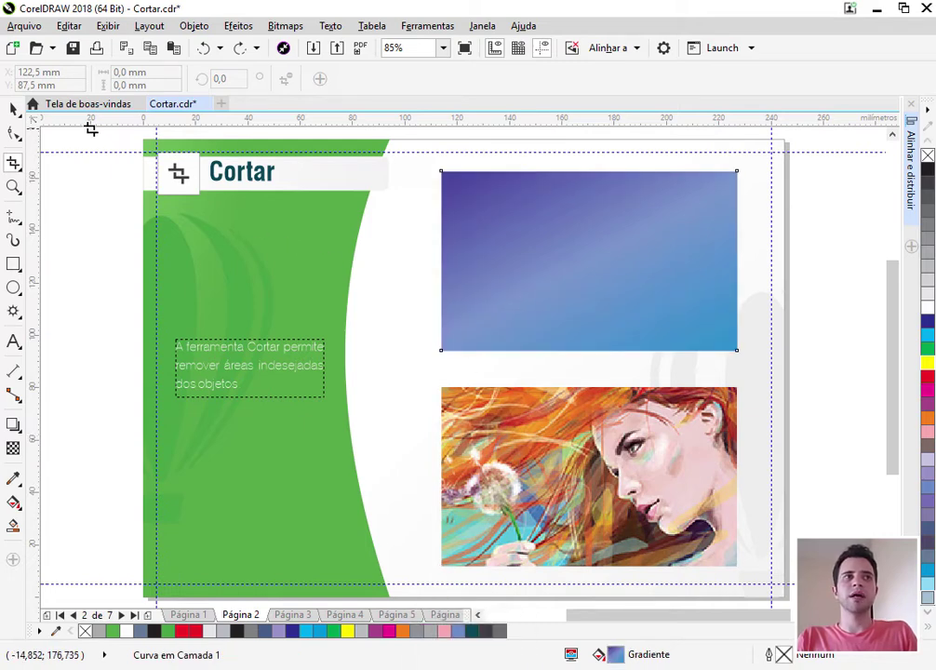
pyautogui.click(13, 108)
pyautogui.click(840, 324)
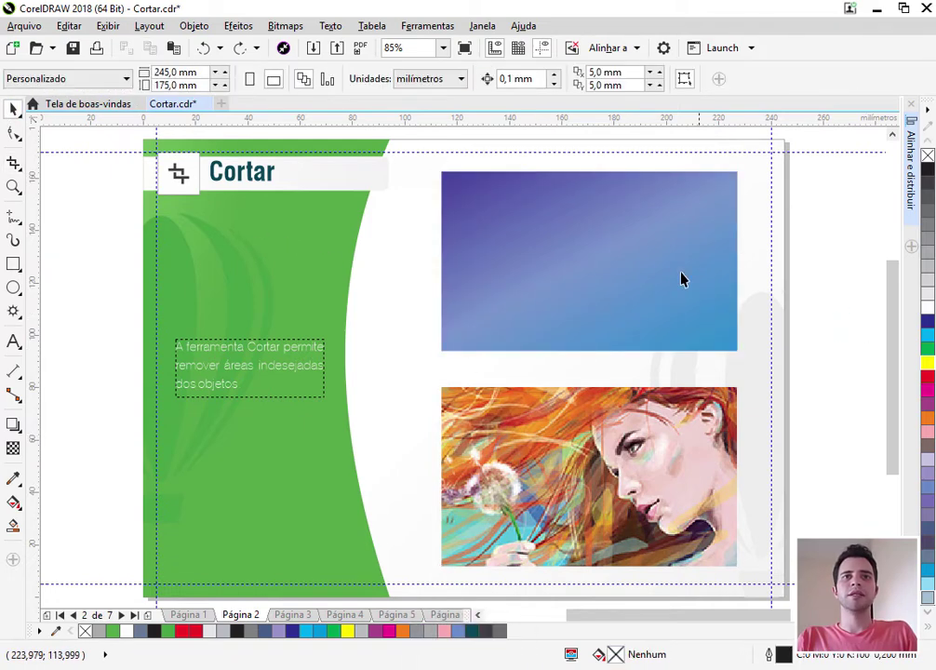
# With nothing selected, crop the page to an area about 71 by 37 mm inside the gradient rectangle
pyautogui.click(14, 163)
pyautogui.moveTo(507, 215); pyautogui.dragTo(693, 311)
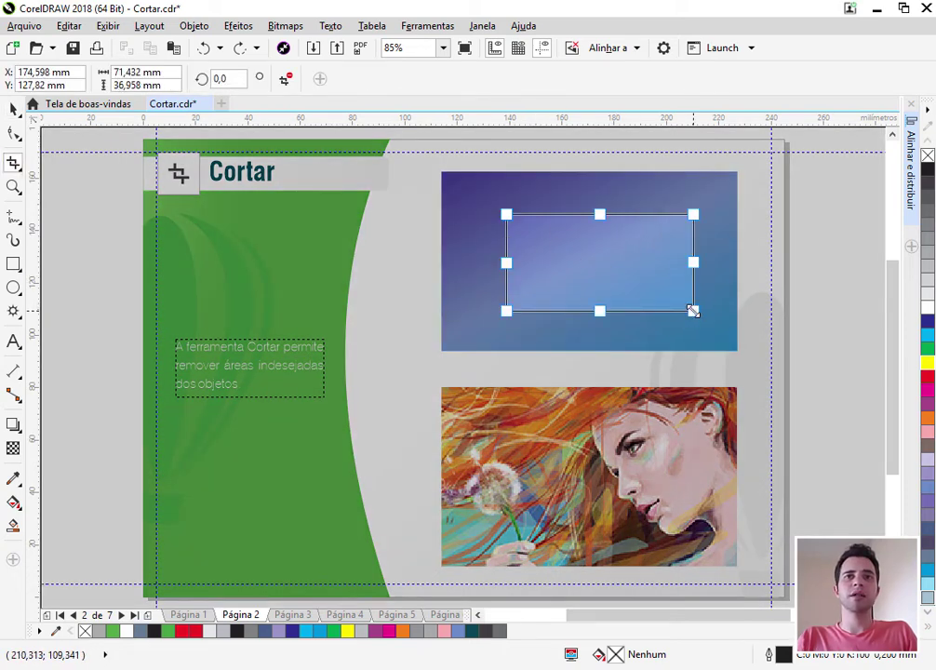
pyautogui.press('Return')
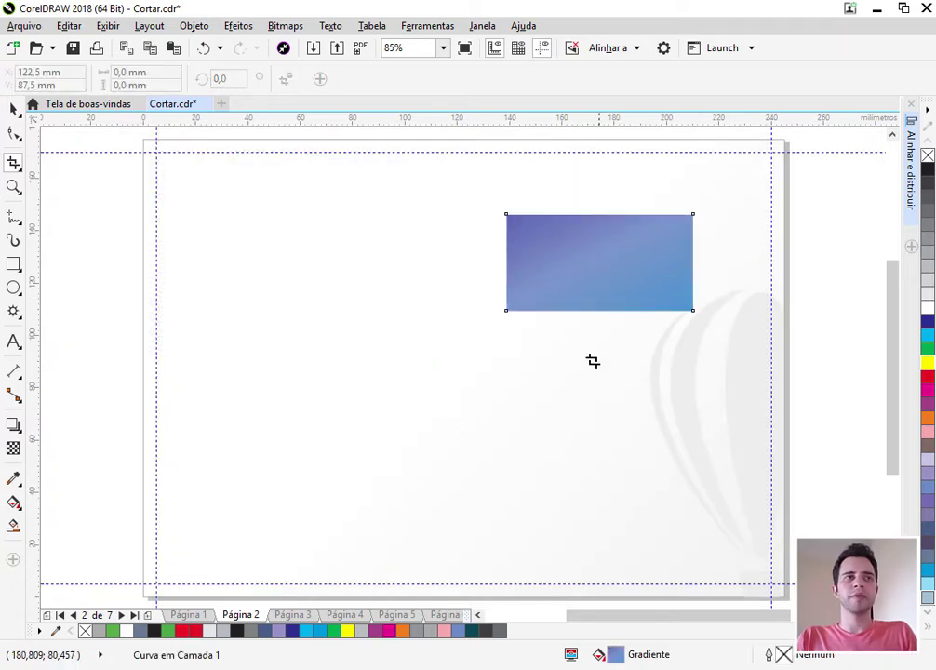
# Inspect the options of the locked page background, and undo the page-wide crop
pyautogui.click(13, 109)
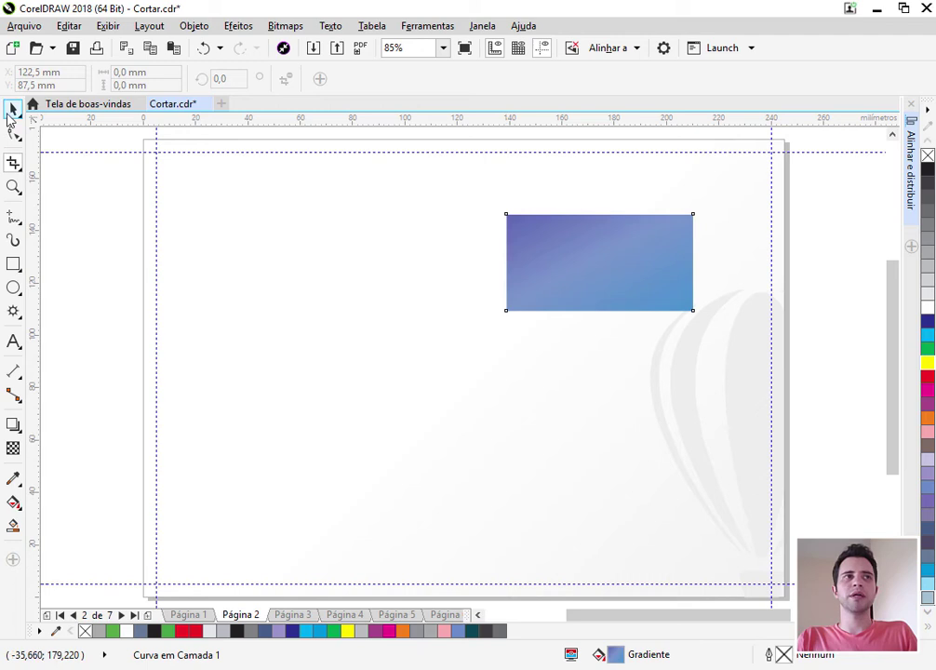
pyautogui.click(685, 415)
pyautogui.rightClick(685, 419)
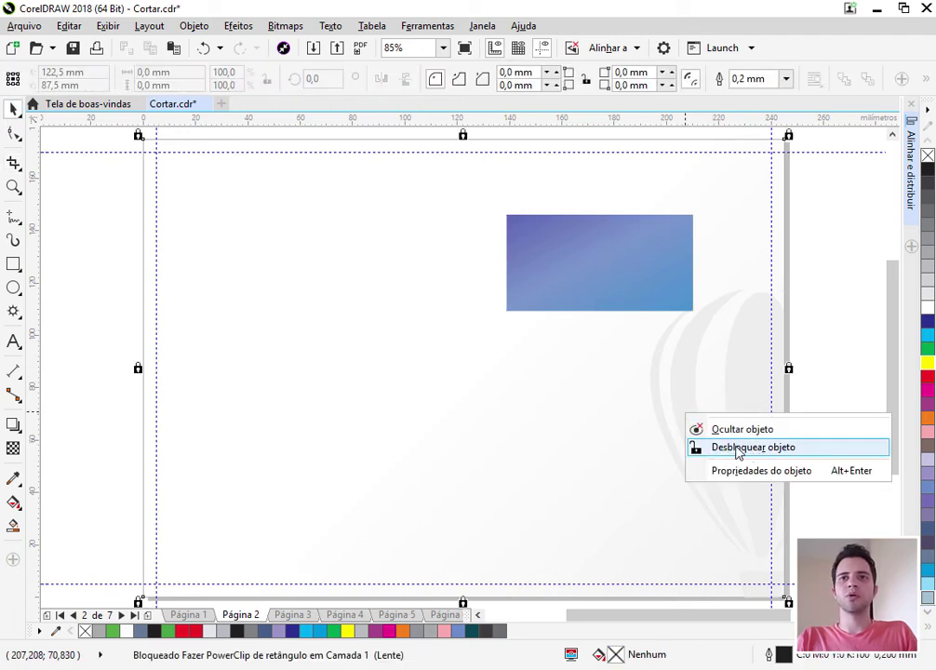
pyautogui.click(820, 288)
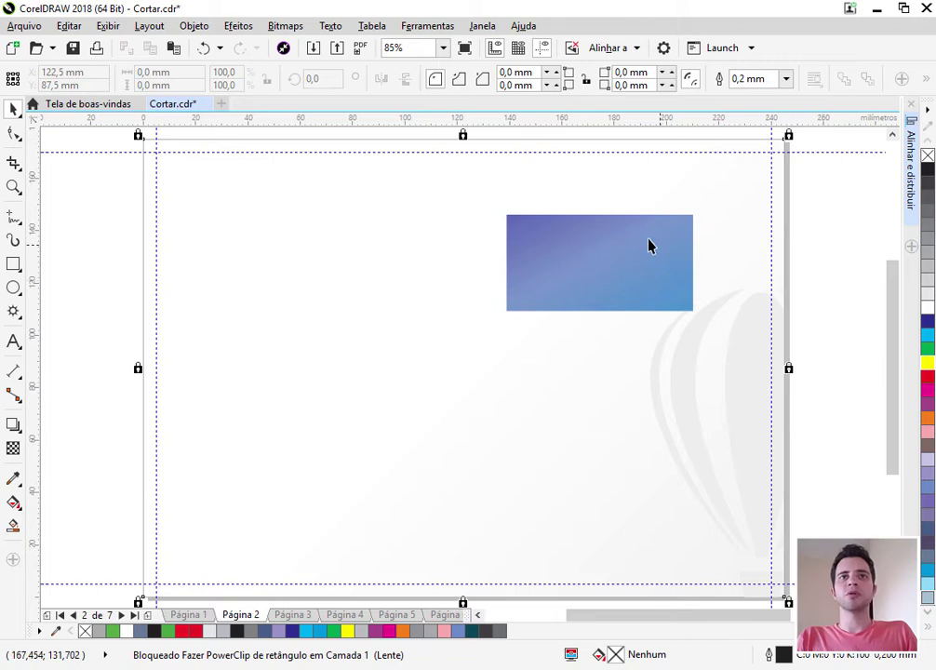
pyautogui.hotkey('ctrl', 'z')
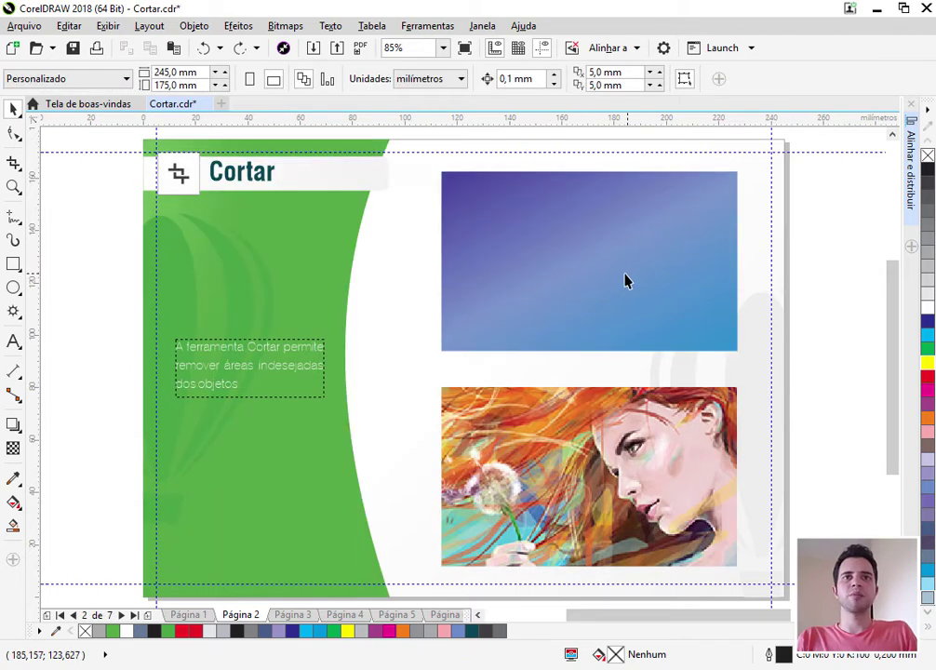
# Select the gradient rectangle and crop only it to an area about 32 by 44 mm
pyautogui.click(560, 269)
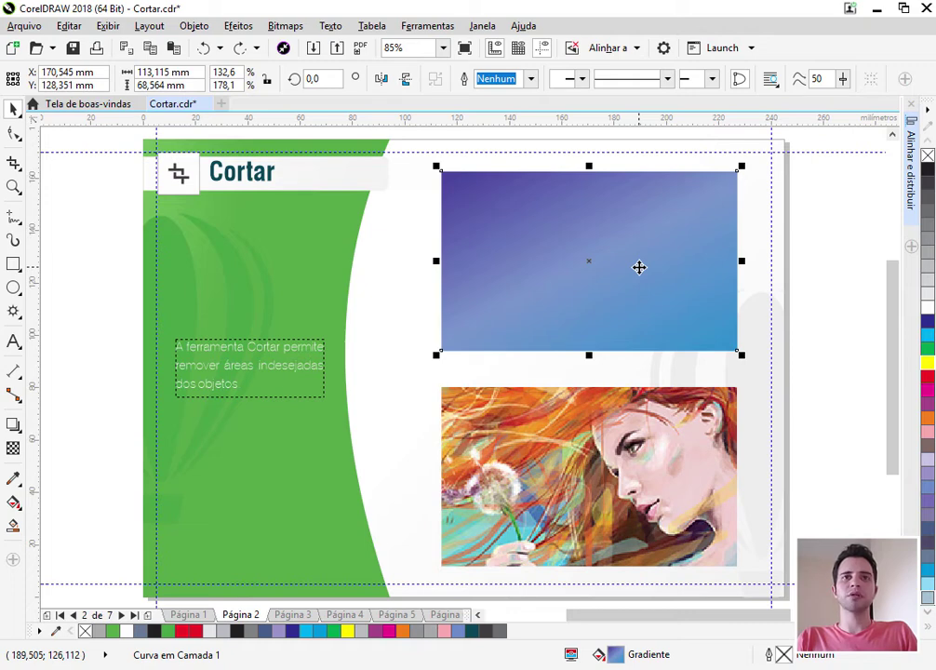
pyautogui.click(15, 163)
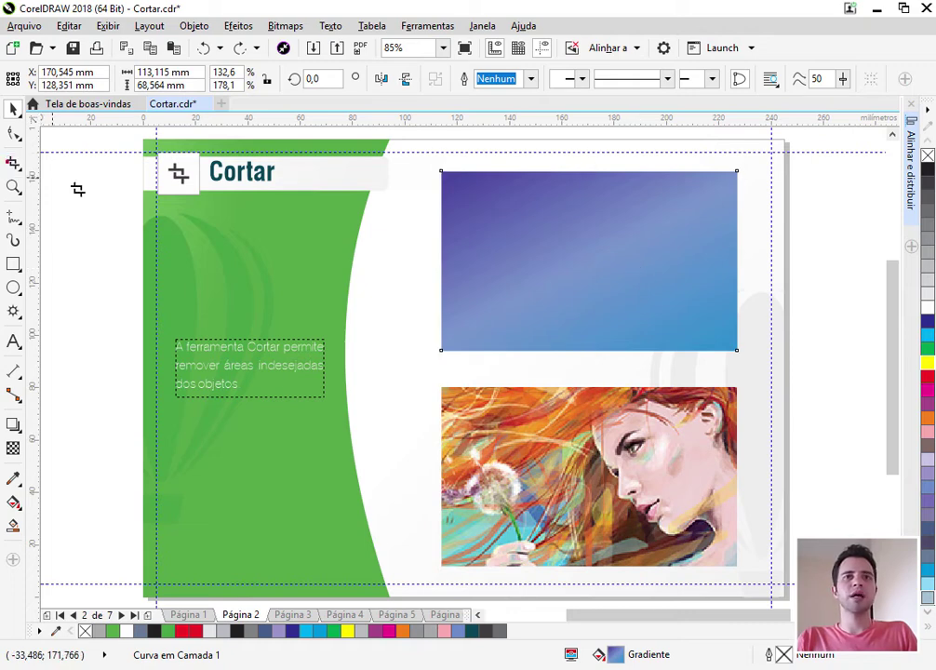
pyautogui.moveTo(542, 231); pyautogui.dragTo(624, 345)
pyautogui.press('Return')
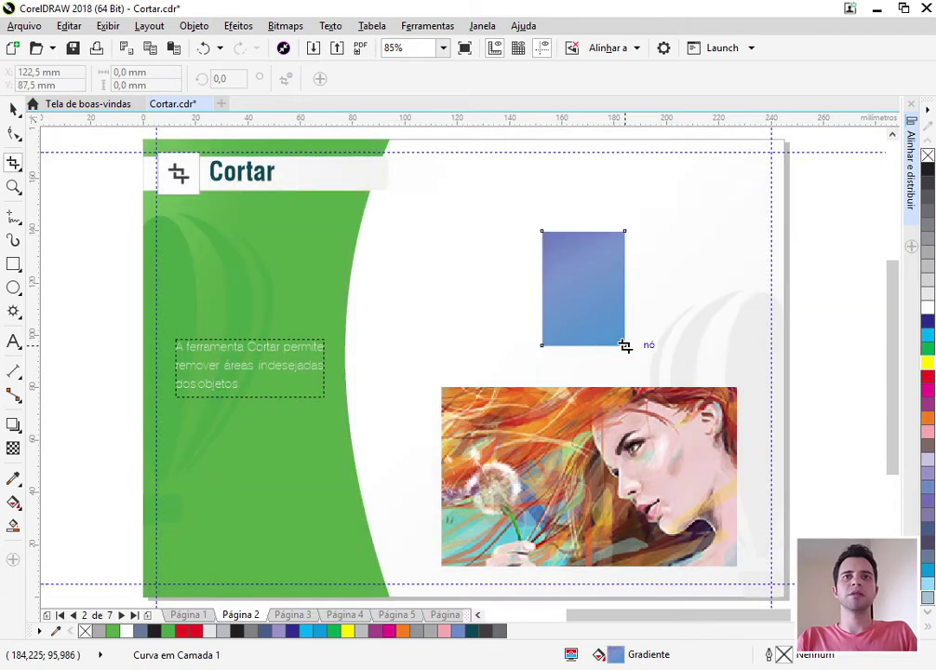
pyautogui.click(13, 109)
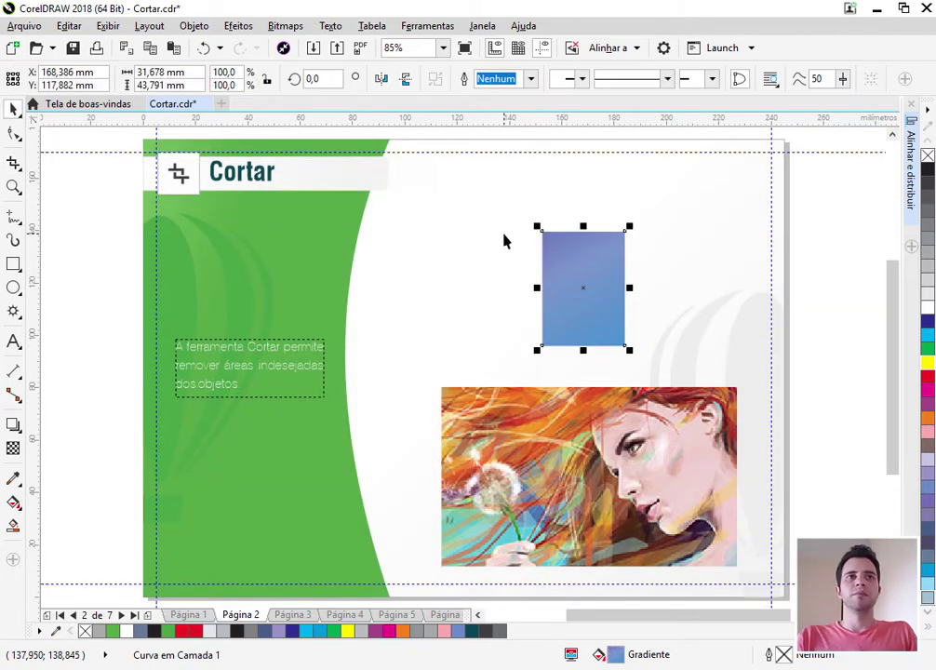
# Go to page 3 and activate the Knife tool (Faca)
pyautogui.press('pagedown')
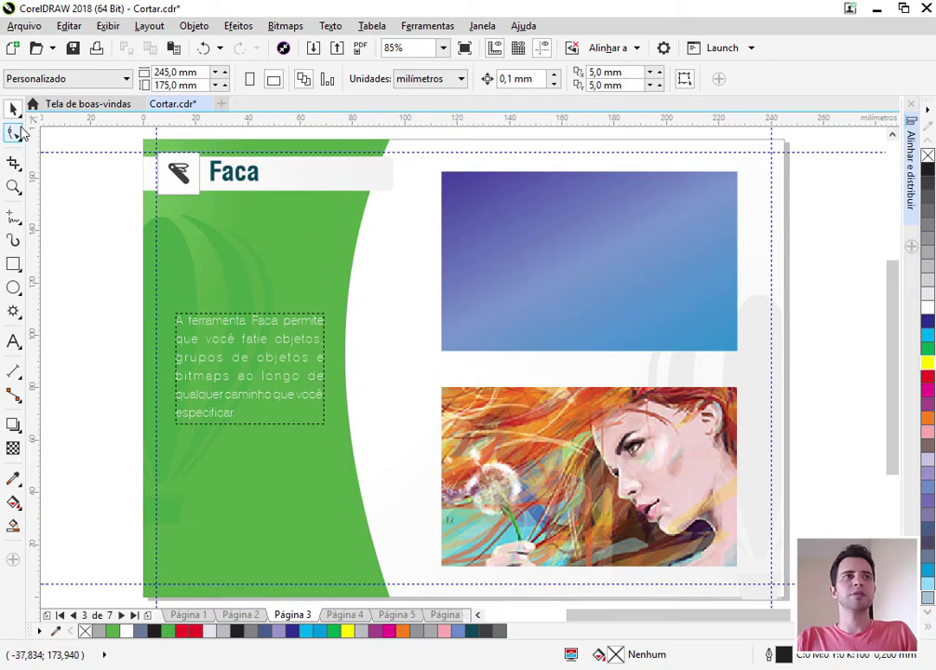
pyautogui.click(20, 176)
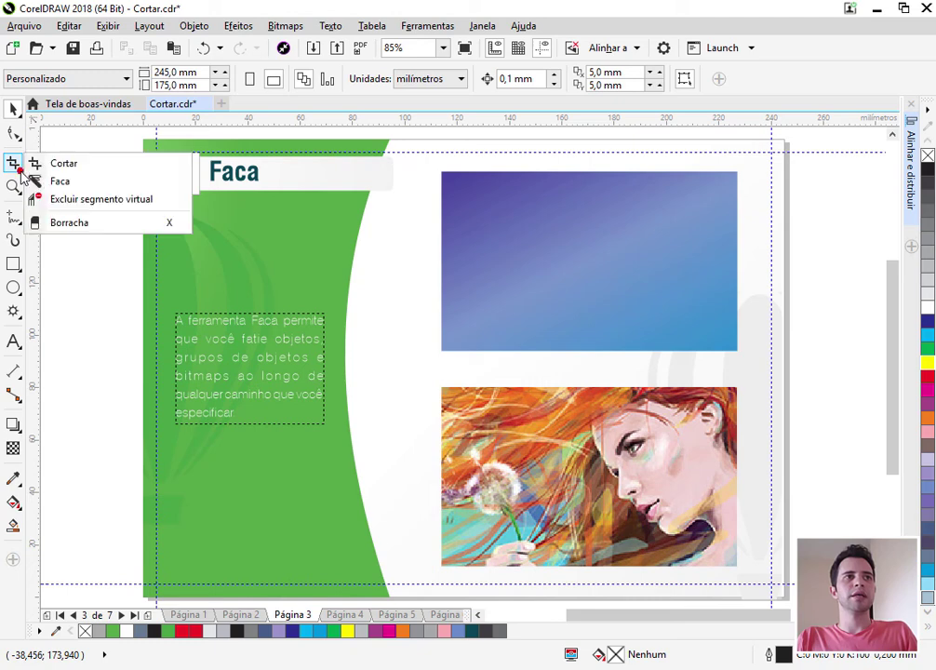
pyautogui.click(73, 181)
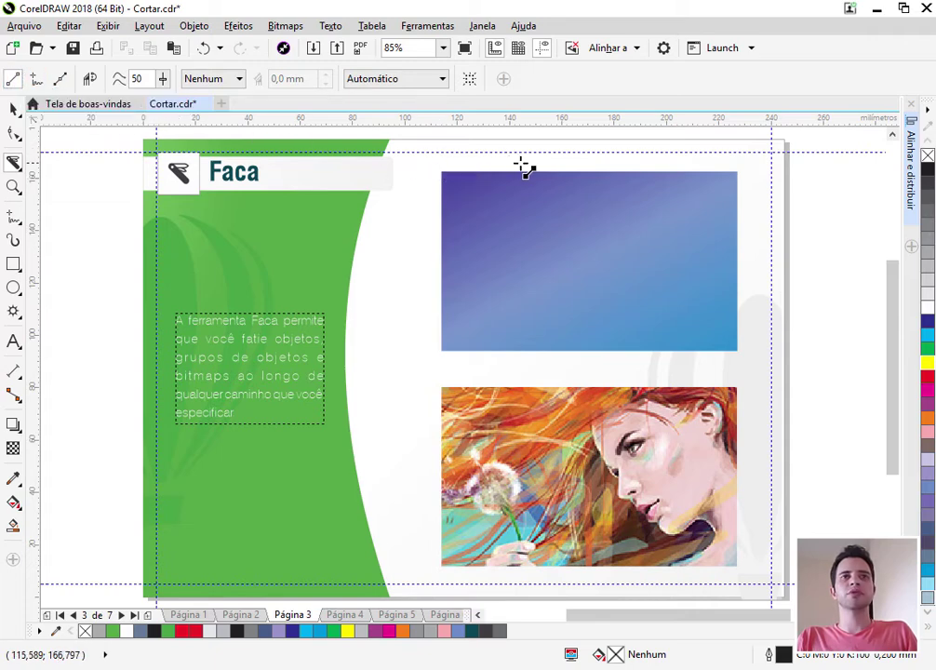
# Select the gradient rectangle and slice it with a steep straight cut running from its upper edge to its lower edge
pyautogui.press('space')
pyautogui.click(505, 188)
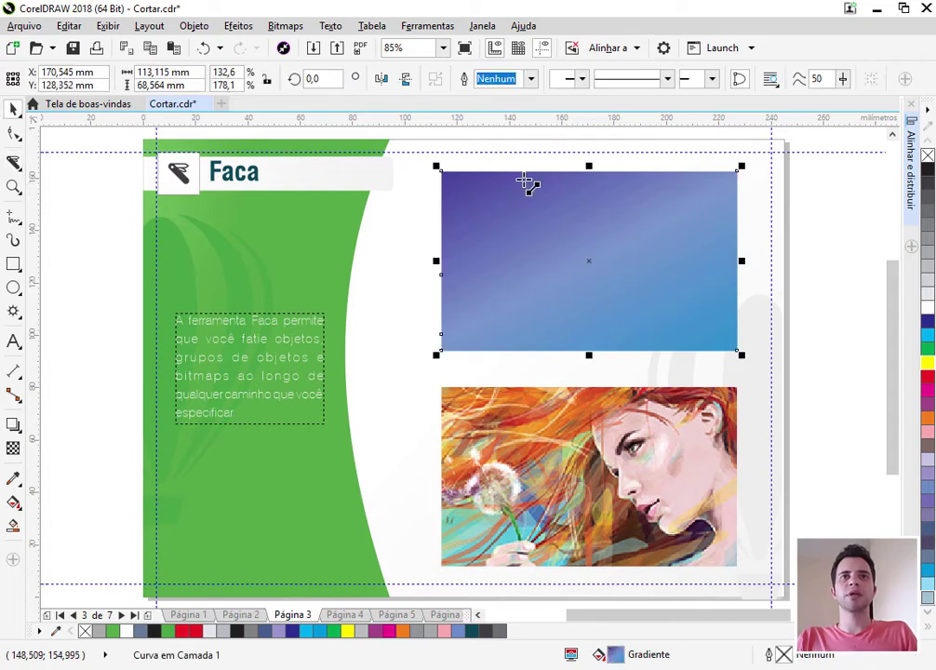
pyautogui.press('space')
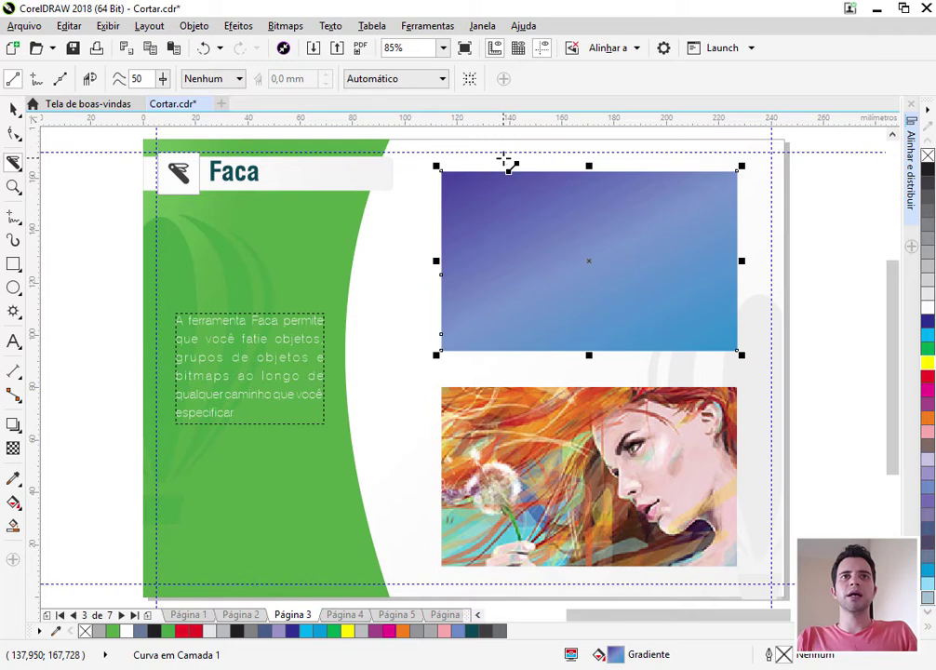
pyautogui.moveTo(505, 161); pyautogui.dragTo(552, 365)
# Deselect the sliced gradient rectangle and move its two pieces apart horizontally
pyautogui.press('space')
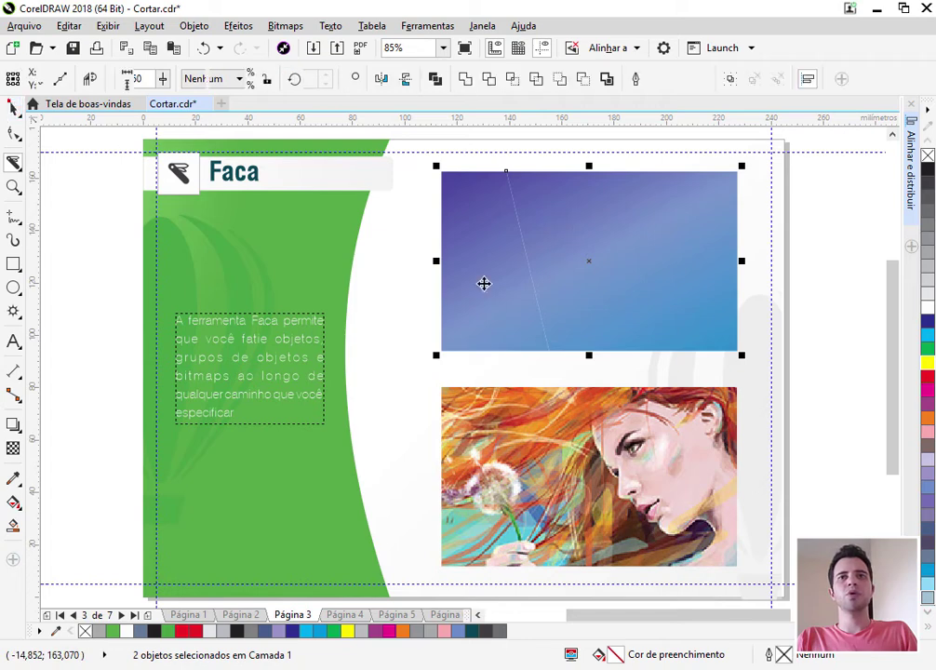
pyautogui.click(814, 278)
pyautogui.moveTo(655, 273); pyautogui.dragTo(703, 273)
pyautogui.moveTo(475, 279); pyautogui.dragTo(418, 281)
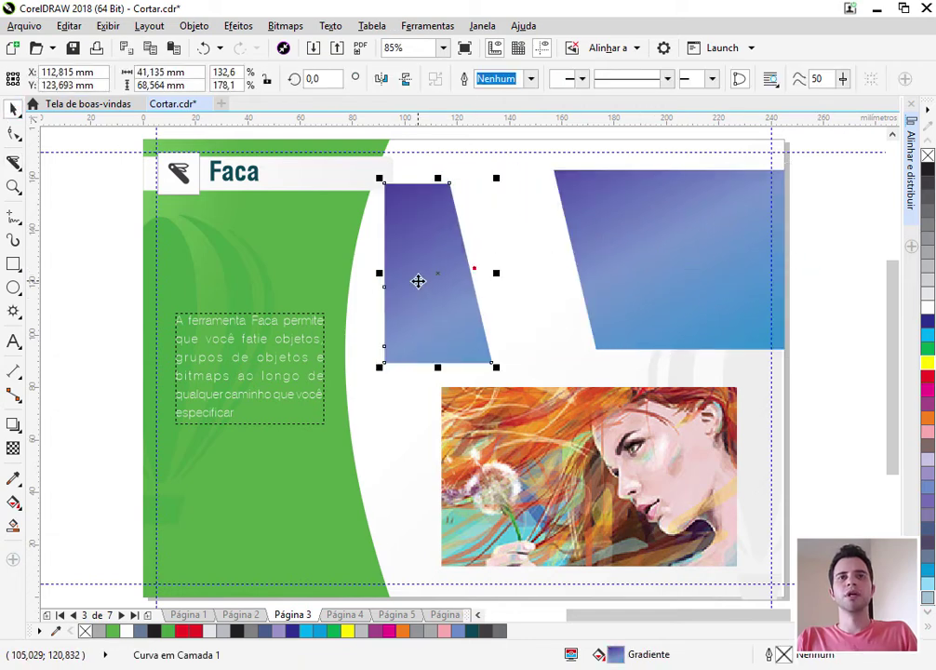
# Undo the moves of both rectangle pieces and the straight cut
pyautogui.hotkey('ctrl', 'z')
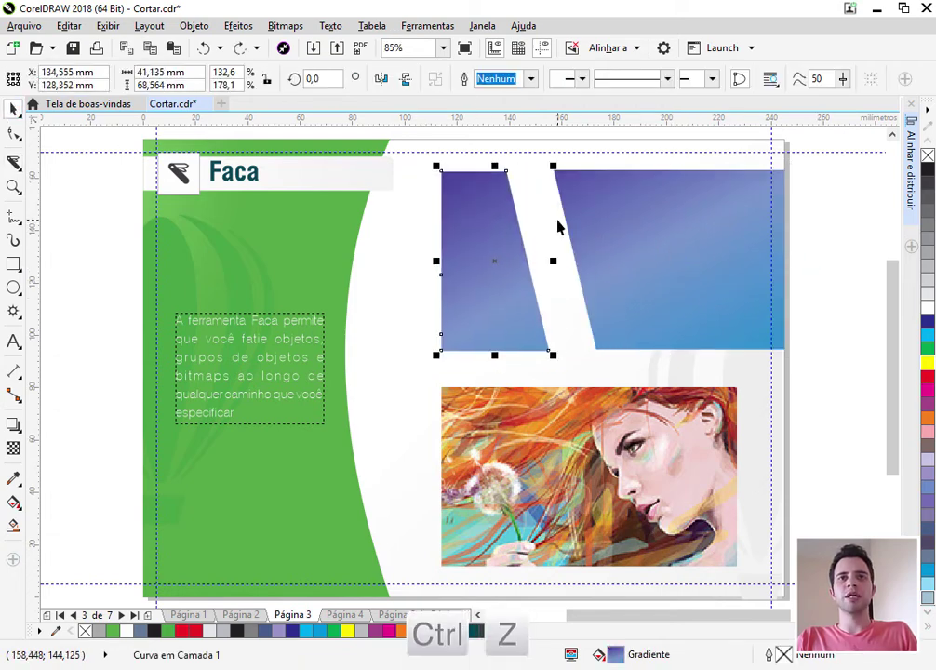
pyautogui.hotkey('ctrl', 'z')
pyautogui.hotkey('ctrl', 'z')
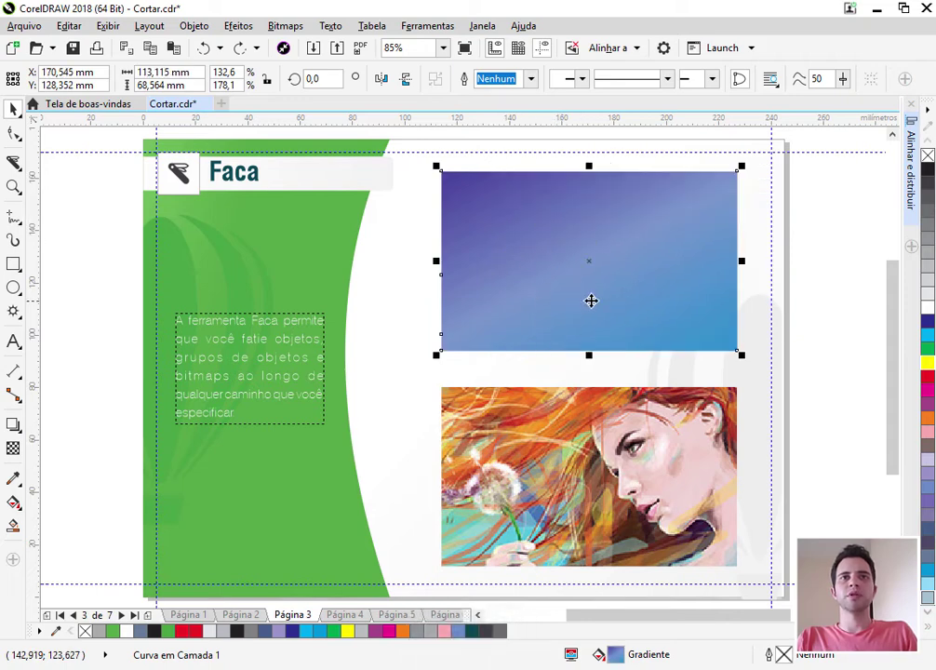
# Select the bitmap and slice it with a nearly vertical straight cut through its dandelion area
pyautogui.click(605, 443)
pyautogui.press('space')
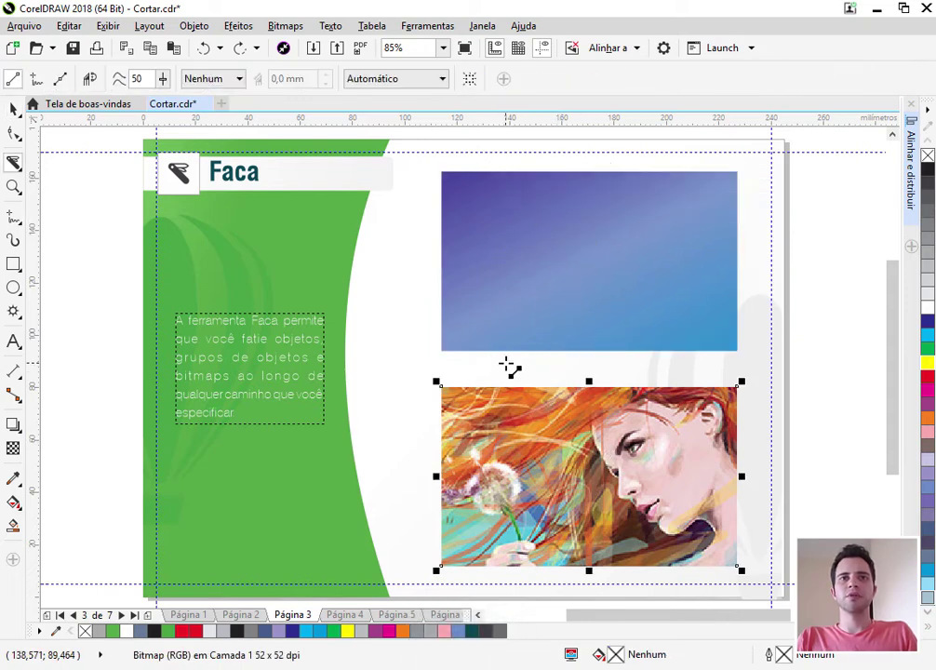
pyautogui.moveTo(507, 365); pyautogui.dragTo(498, 588)
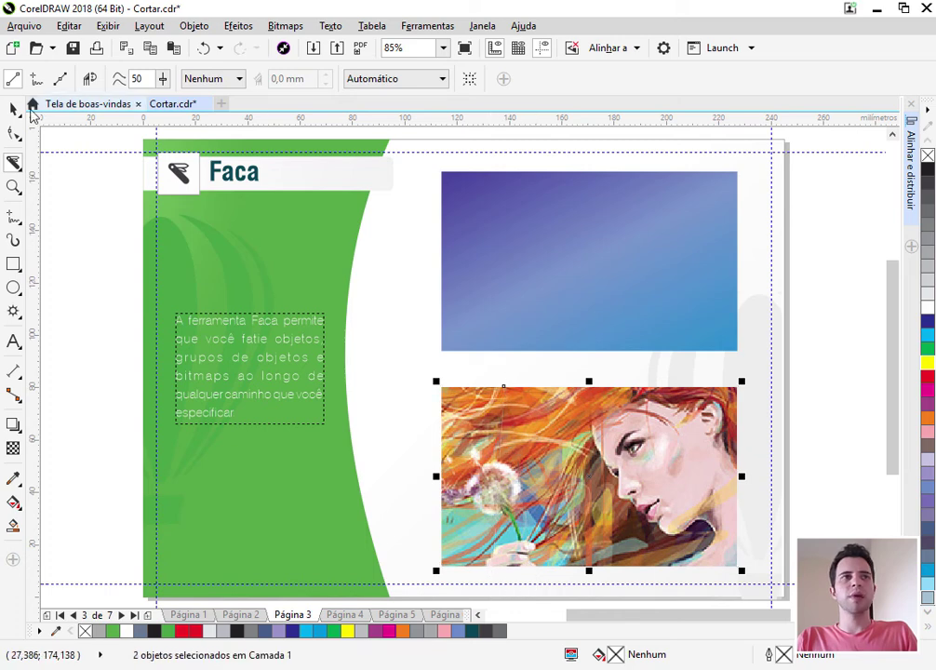
# Separate the two bitmap pieces, leaving a clear gap between the narrow strip and the woman's face
pyautogui.press('space')
pyautogui.click(782, 453)
pyautogui.moveTo(614, 475); pyautogui.dragTo(650, 482)
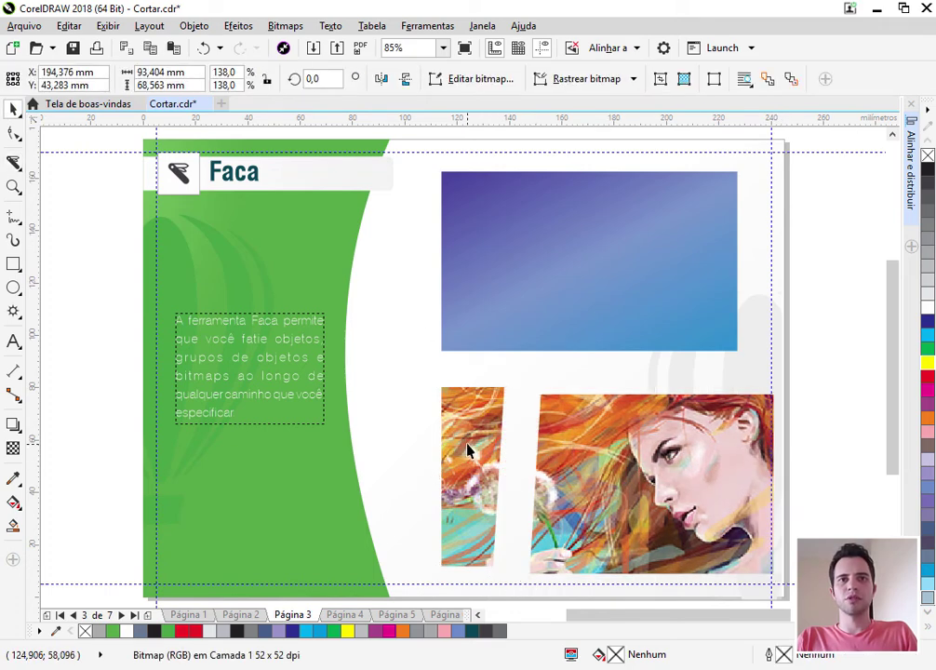
pyautogui.moveTo(468, 446); pyautogui.dragTo(424, 413)
pyautogui.moveTo(677, 512); pyautogui.dragTo(653, 492)
pyautogui.moveTo(441, 441); pyautogui.dragTo(445, 481)
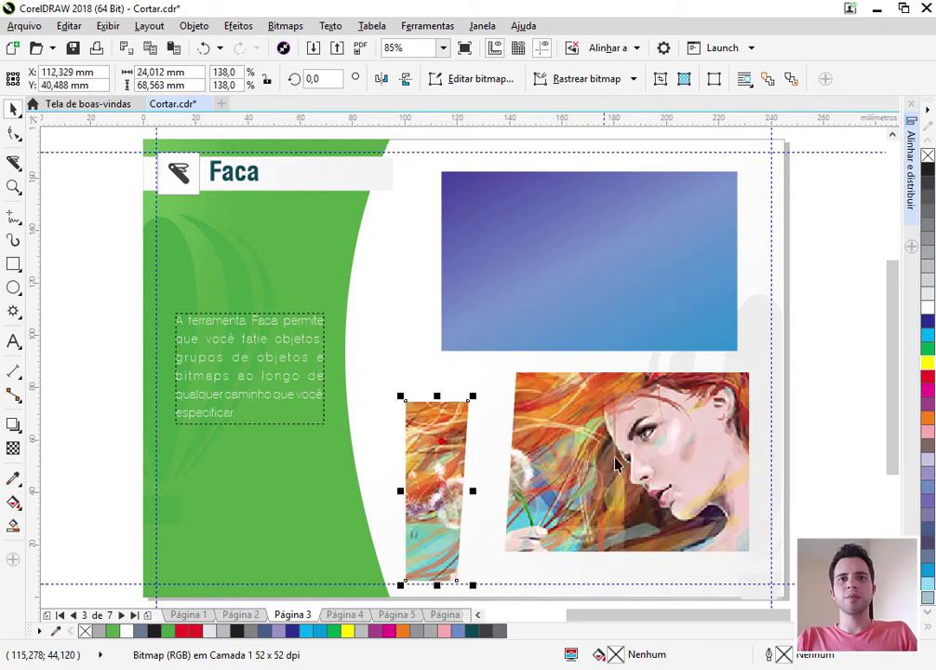
pyautogui.moveTo(640, 450); pyautogui.dragTo(649, 468)
# Slice the gradient rectangle with the Knife in freehand mode, along a curved cut from its upper to its lower edge
pyautogui.press('space')
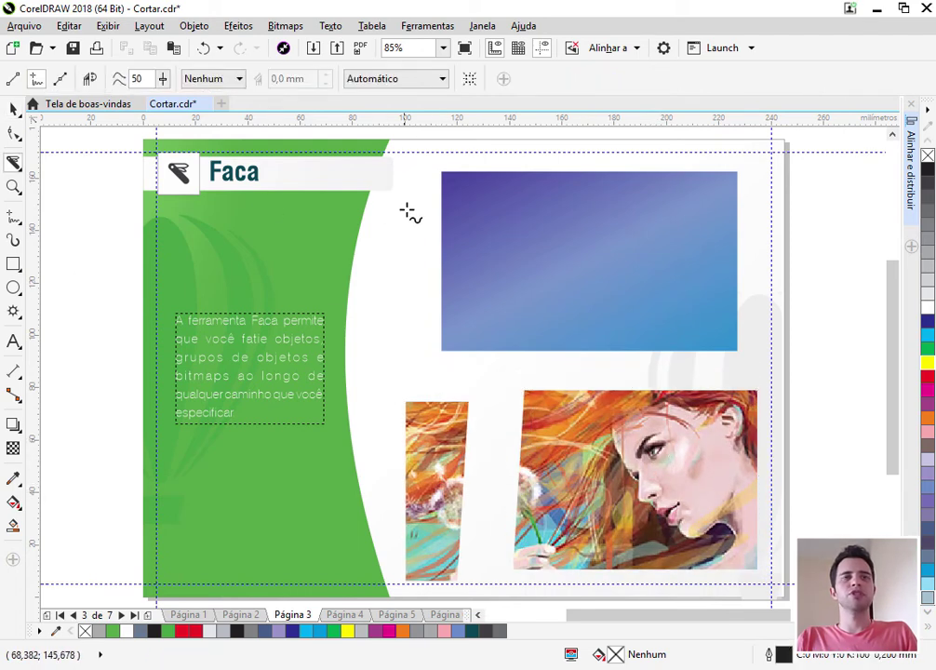
pyautogui.moveTo(486, 159)
pyautogui.mouseDown()
pyautogui.moveTo(554, 187)
pyautogui.moveTo(585, 231)
pyautogui.moveTo(605, 313)
pyautogui.moveTo(604, 349)
pyautogui.moveTo(591, 368)
pyautogui.moveTo(413, 372)
pyautogui.moveTo(394, 284)
pyautogui.moveTo(415, 176)
pyautogui.moveTo(456, 149)
pyautogui.moveTo(485, 167)
pyautogui.mouseUp()
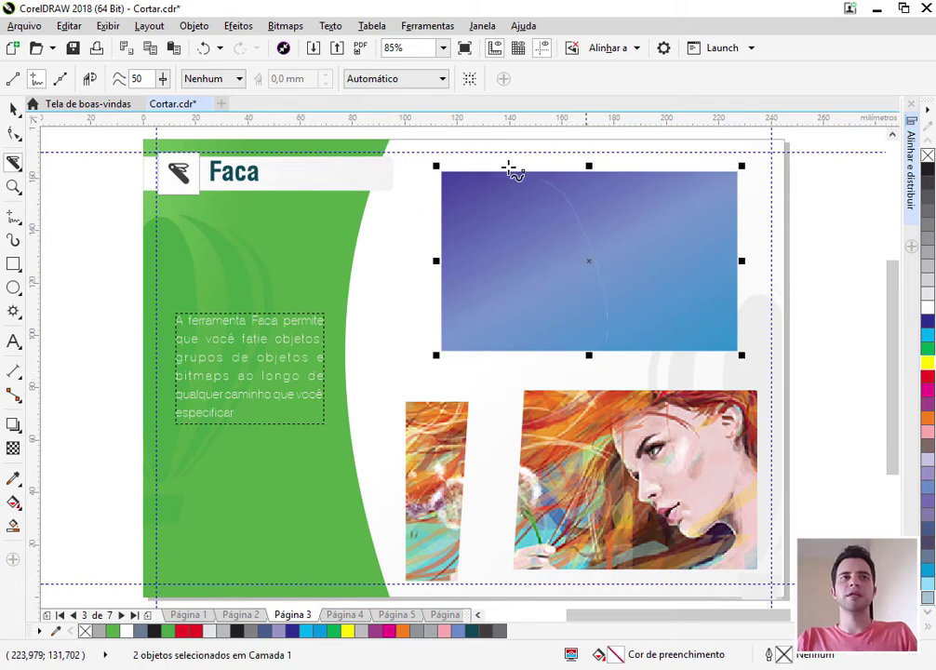
# Move the two pieces of the freehand-cut gradient rectangle apart
pyautogui.click(13, 110)
pyautogui.click(750, 260)
pyautogui.moveTo(637, 259); pyautogui.dragTo(737, 258)
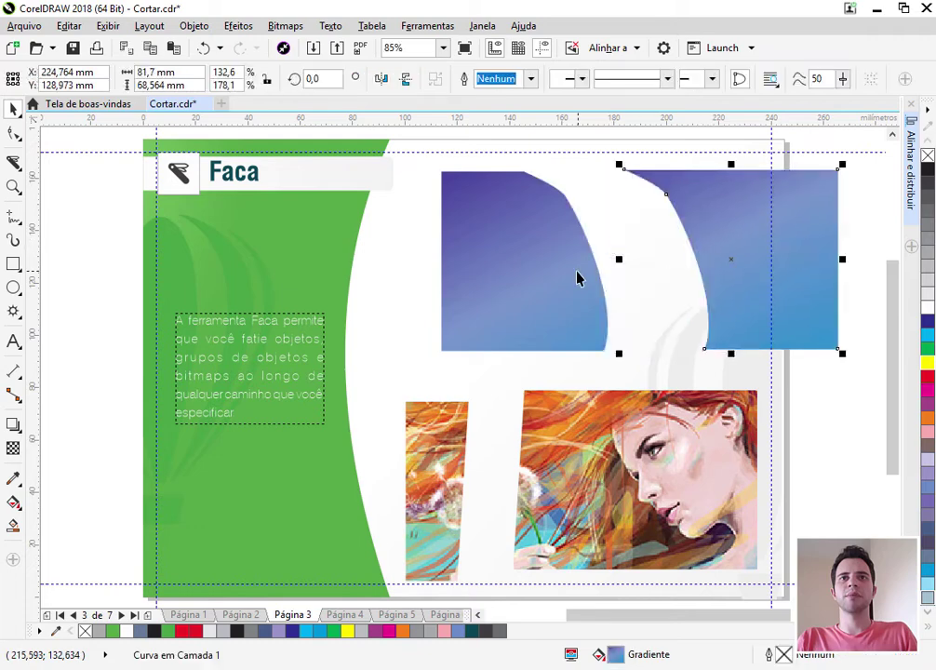
pyautogui.moveTo(578, 274); pyautogui.dragTo(524, 277)
pyautogui.moveTo(746, 250); pyautogui.dragTo(668, 242)
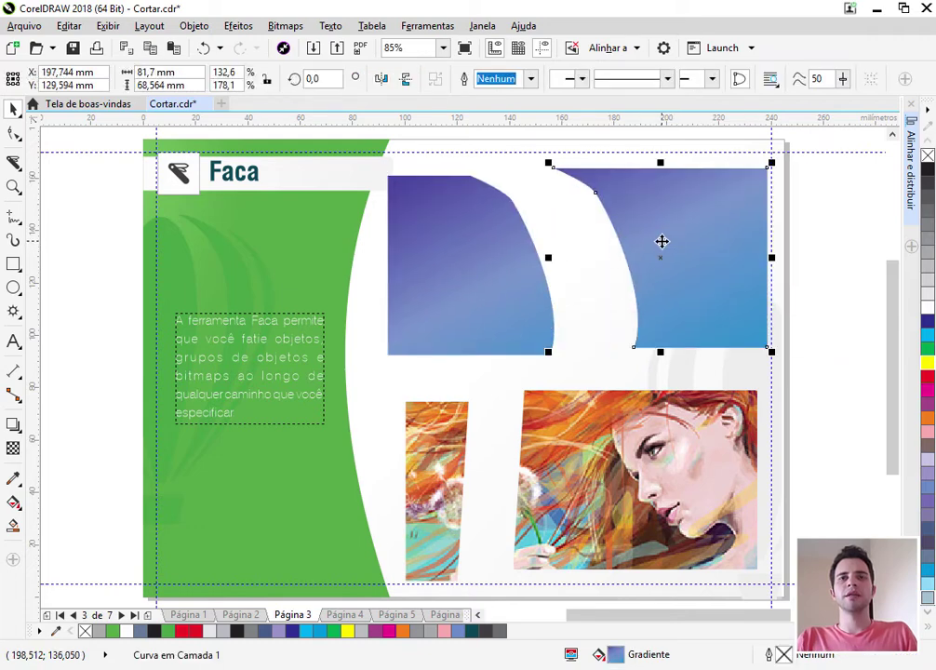
# Undo the piece moves and the freehand cut of the gradient rectangle, and clear the selection
pyautogui.hotkey('ctrl', 'z')
pyautogui.hotkey('ctrl', 'z')
pyautogui.hotkey('ctrl', 'z')
pyautogui.hotkey('ctrl', 'z')
pyautogui.click(425, 213)
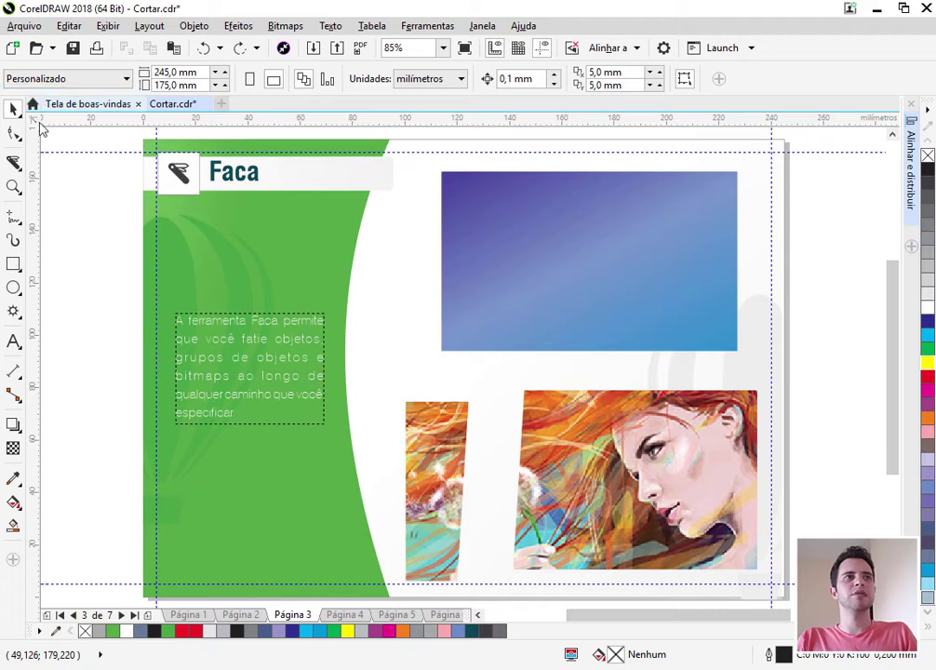
# Slice the gradient rectangle in Bézier mode along a closed path around its left part, and move that piece away
pyautogui.click(14, 164)
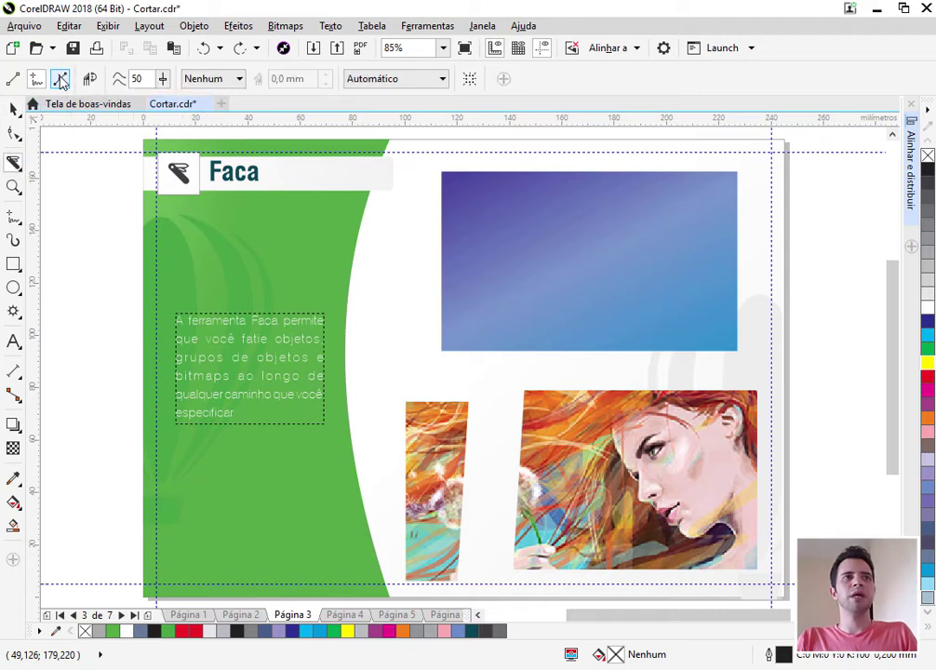
pyautogui.click(567, 160)
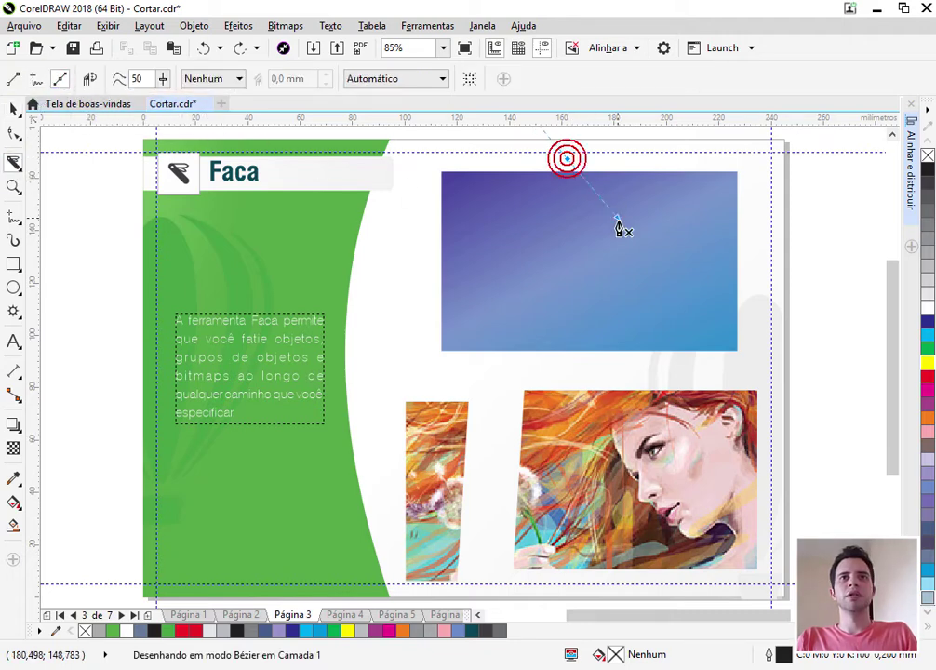
pyautogui.moveTo(613, 242); pyautogui.dragTo(544, 340)
pyautogui.click(518, 370)
pyautogui.click(409, 344)
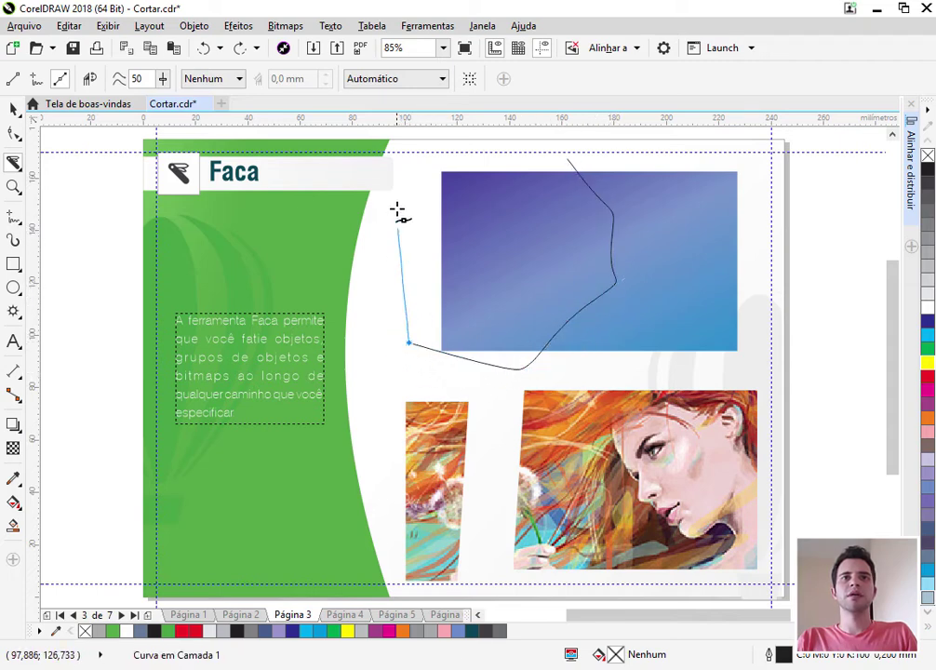
pyautogui.click(403, 168)
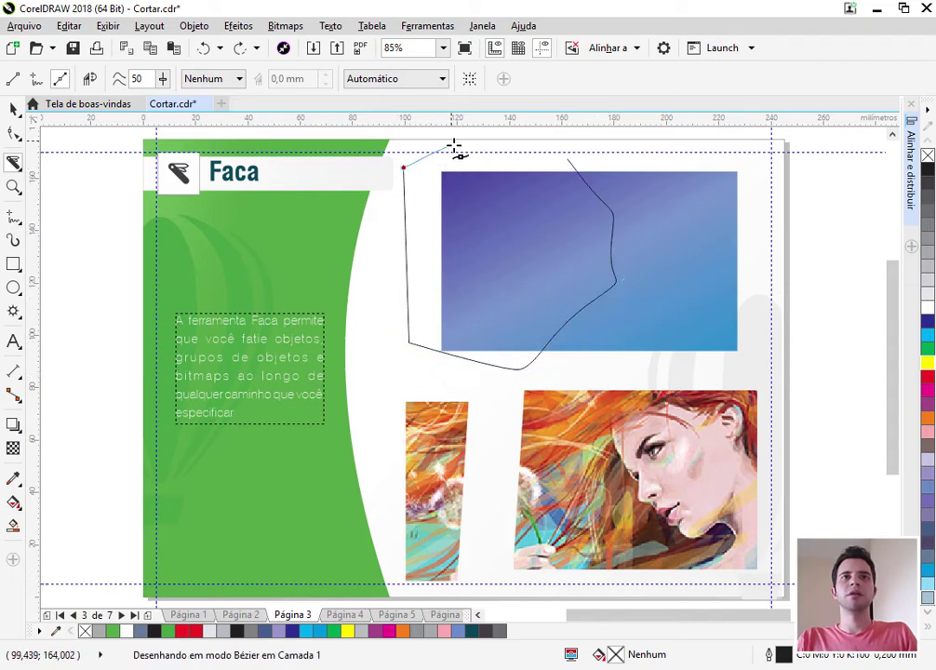
pyautogui.click(568, 158)
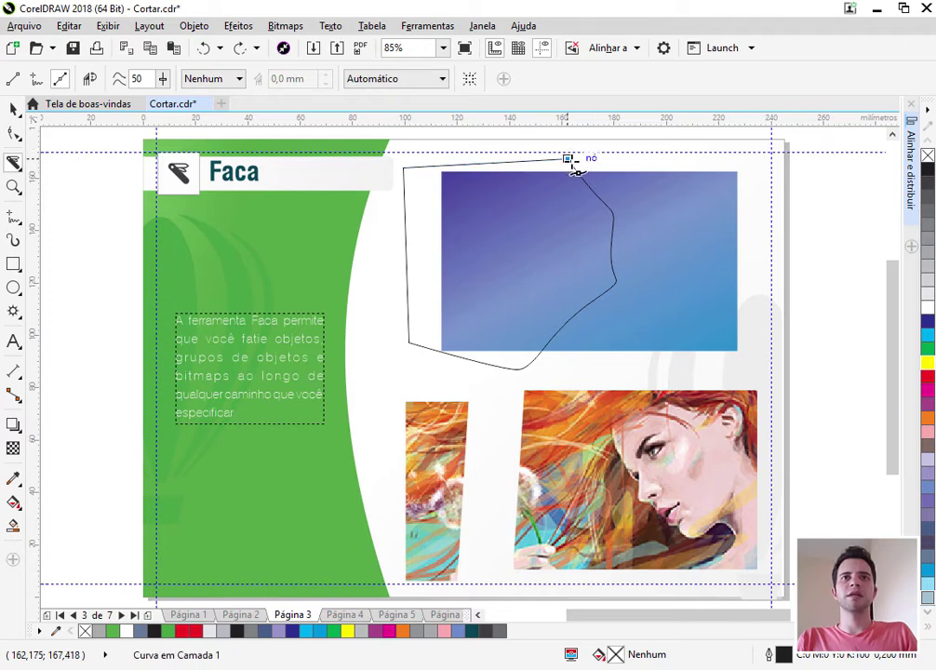
pyautogui.click(569, 158)
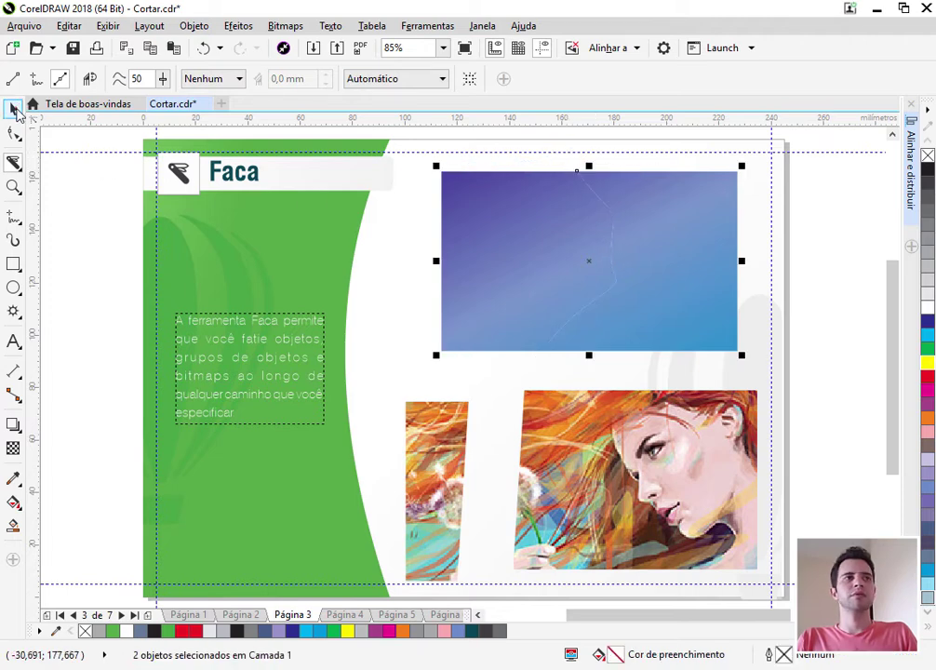
pyautogui.click(14, 109)
pyautogui.moveTo(558, 269); pyautogui.dragTo(503, 267)
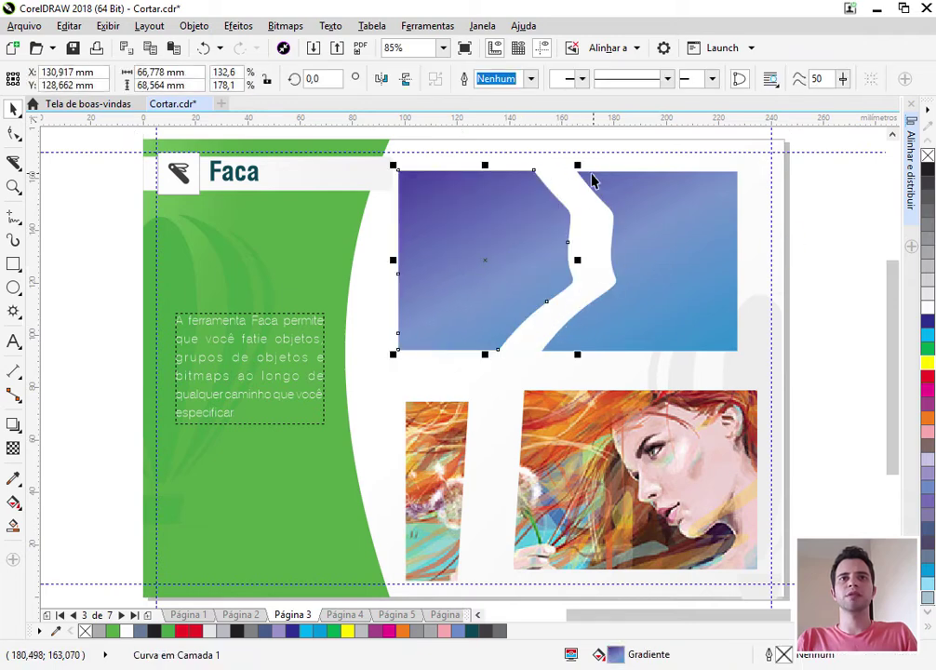
# Undo the Bézier cut of the gradient rectangle, along with the moves and the cut of the bitmap pieces
pyautogui.hotkey('ctrl', 'z')
pyautogui.hotkey('ctrl', 'z')
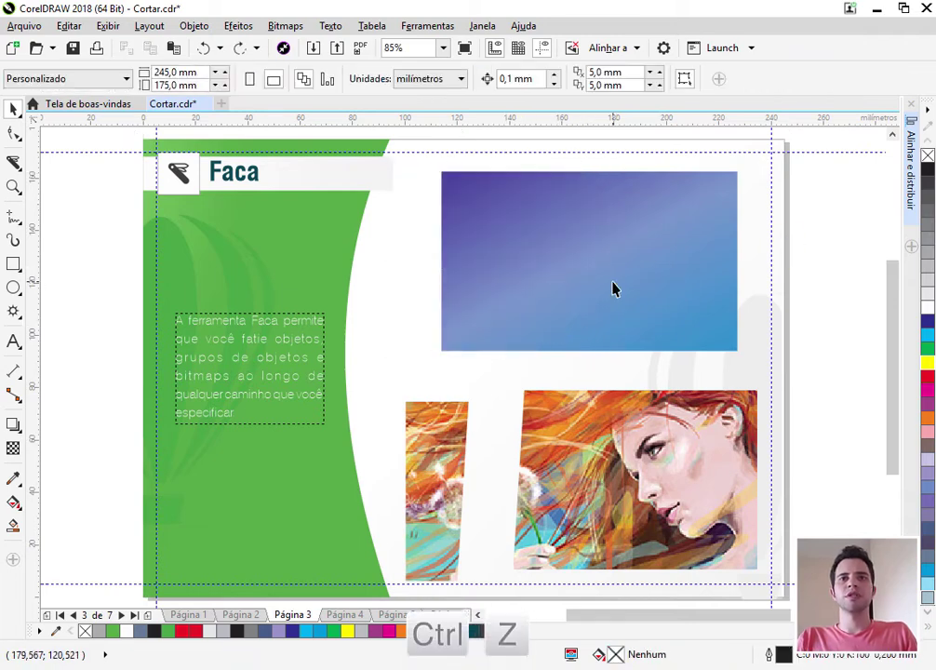
pyautogui.hotkey('ctrl', 'z')
pyautogui.hotkey('ctrl', 'z')
pyautogui.hotkey('ctrl', 'z')
pyautogui.hotkey('ctrl', 'z')
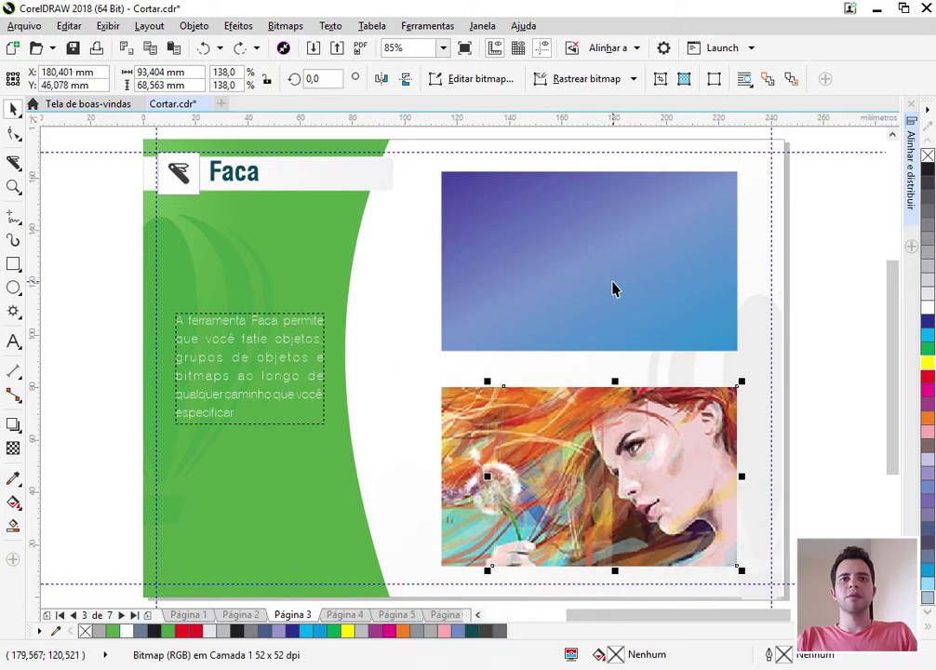
# Select the bitmap and turn on the Knife tool's automatic closing on cut
pyautogui.click(612, 289)
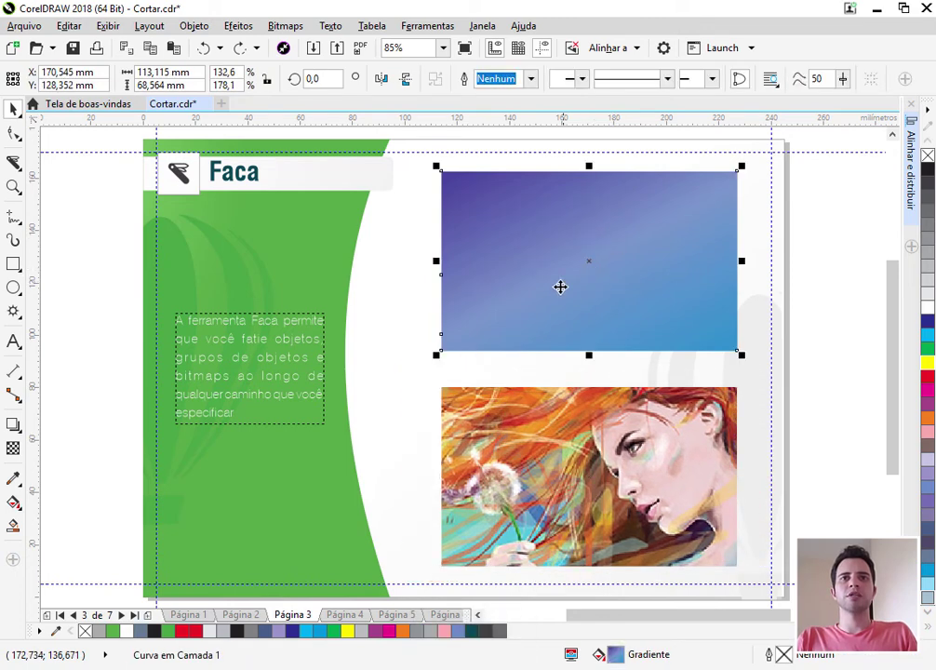
pyautogui.click(606, 446)
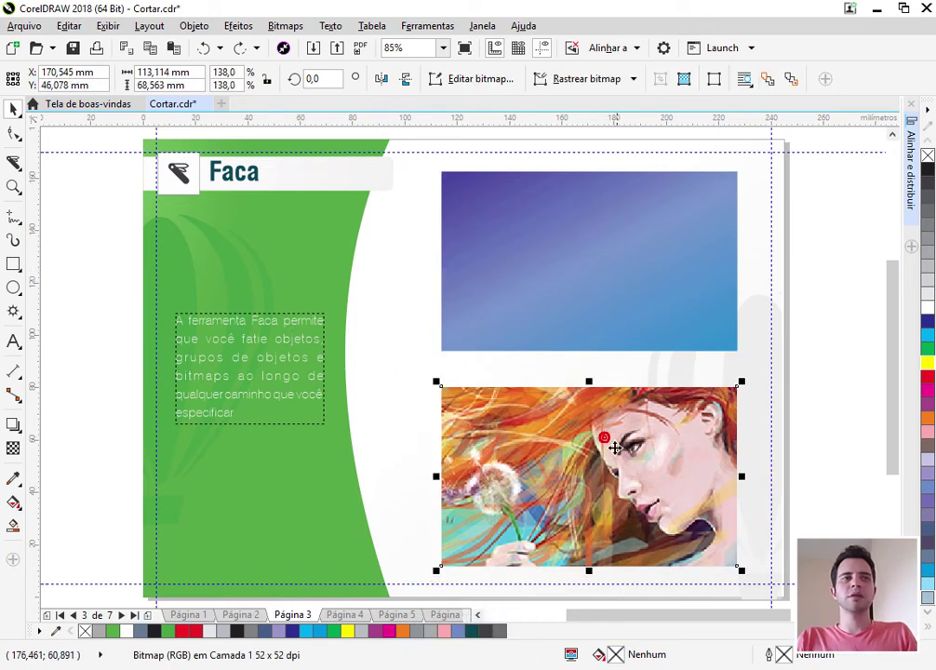
pyautogui.click(15, 165)
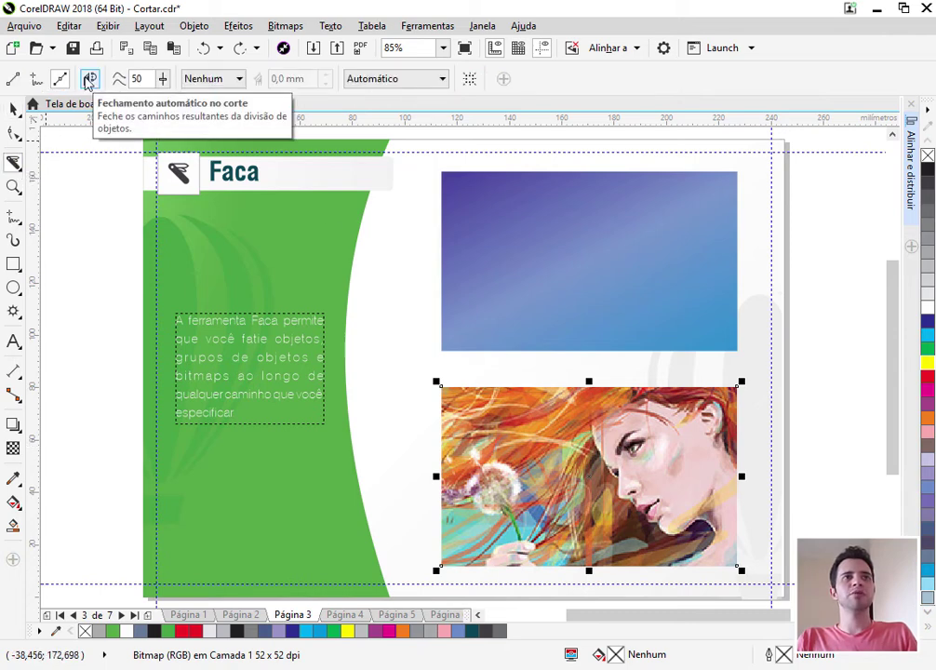
pyautogui.click(88, 80)
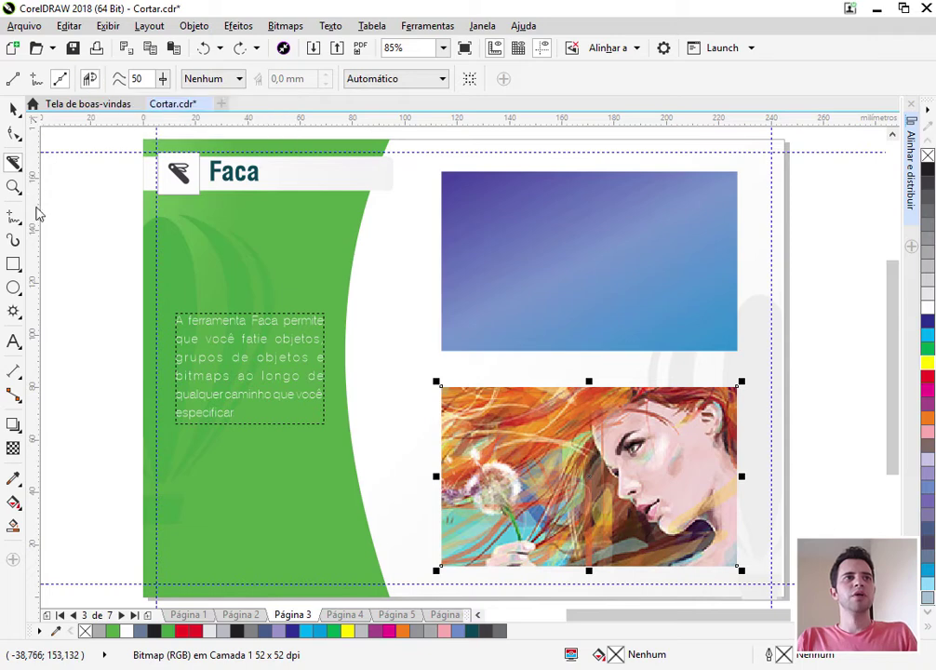
# Remove the fill of the gradient rectangle and give it a black 0.2 mm outline
pyautogui.press('space')
pyautogui.click(545, 238)
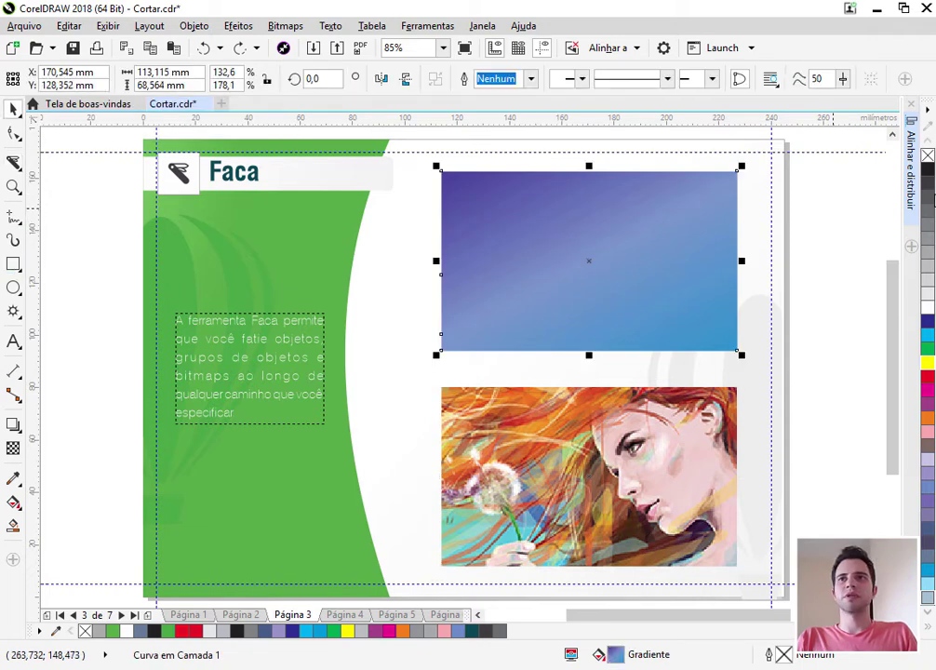
pyautogui.click(927, 155)
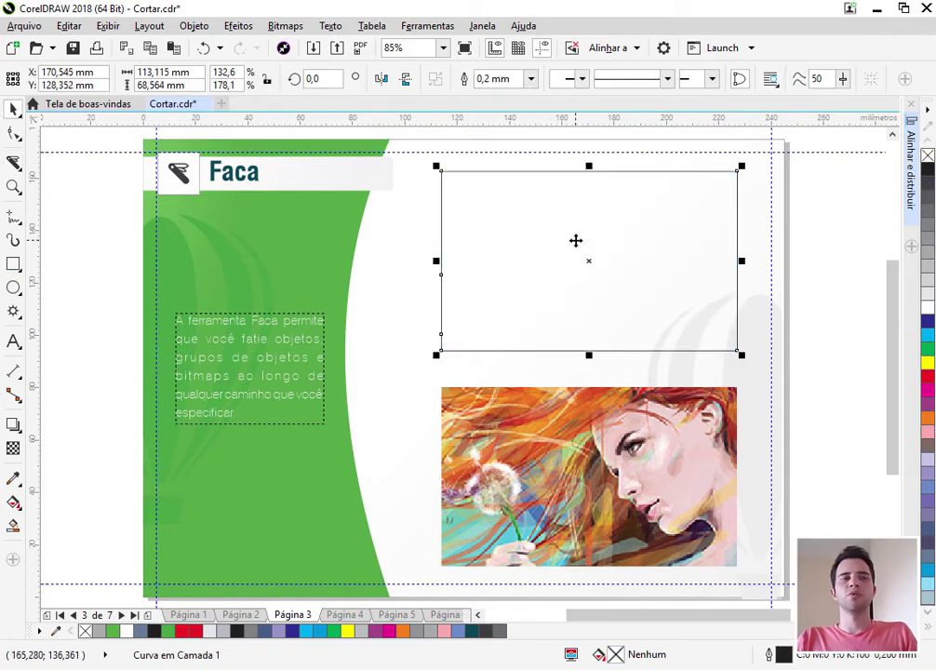
# Slice the unfilled rectangle with the Knife in two-point line mode, along a slanted cut from its upper to its lower edge
pyautogui.click(13, 134)
pyautogui.moveTo(595, 159); pyautogui.dragTo(607, 287)
pyautogui.click(13, 163)
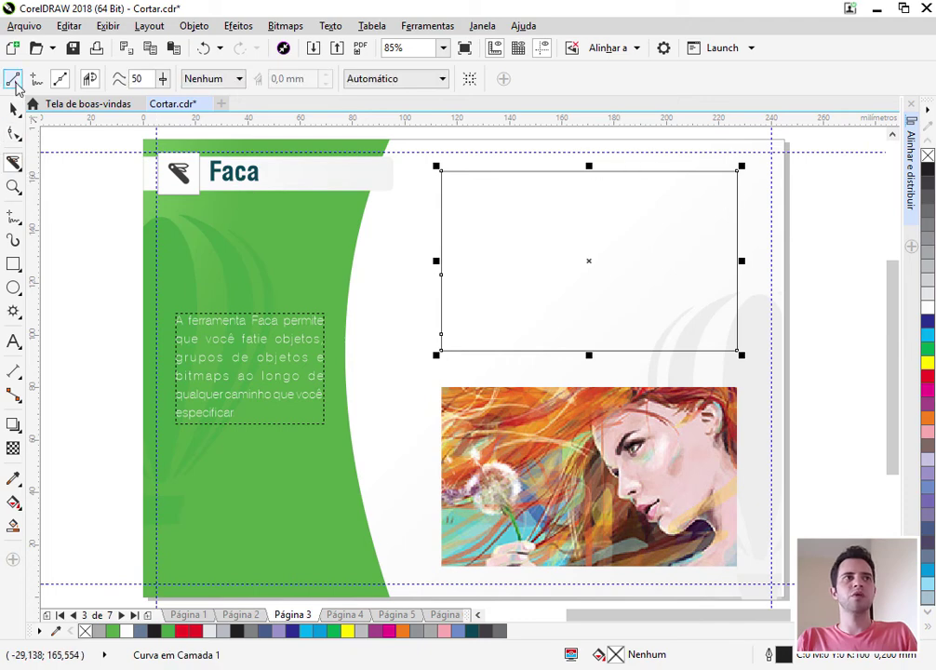
pyautogui.moveTo(623, 158)
pyautogui.mouseDown()
pyautogui.moveTo(630, 186)
pyautogui.moveTo(591, 387)
pyautogui.mouseUp()
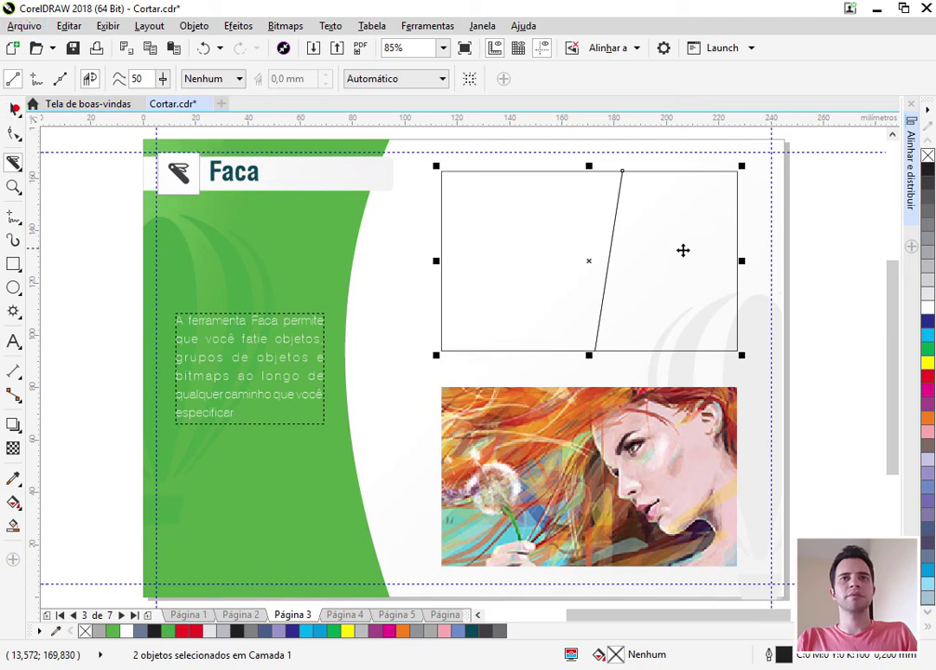
# Pull the two pieces of the sliced unfilled rectangle apart horizontally, leaving a wide gap between them
pyautogui.press('space')
pyautogui.moveTo(688, 257); pyautogui.dragTo(745, 254)
pyautogui.moveTo(629, 219); pyautogui.dragTo(570, 218)
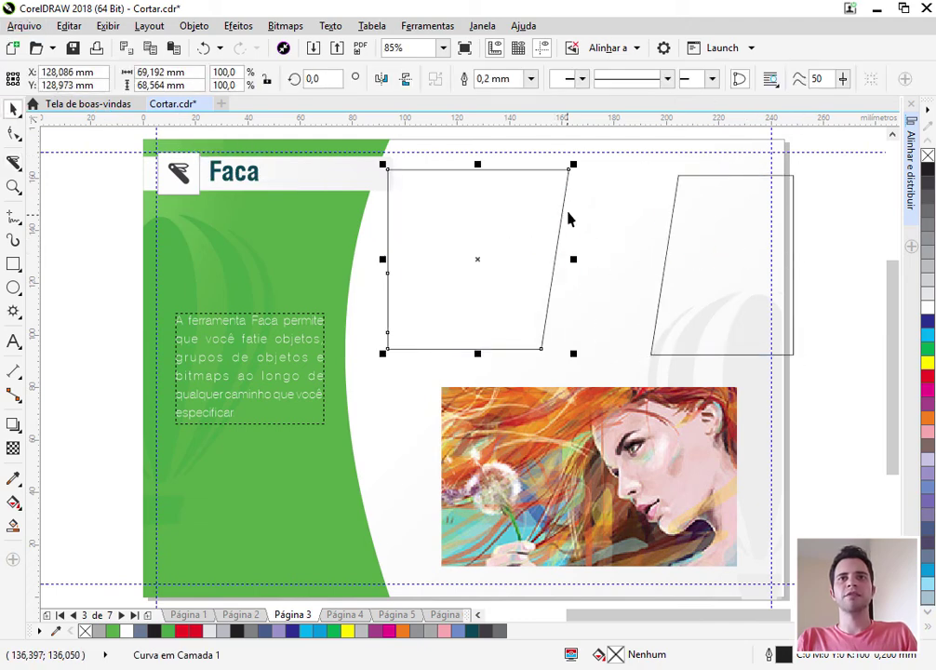
pyautogui.moveTo(480, 234); pyautogui.dragTo(536, 239)
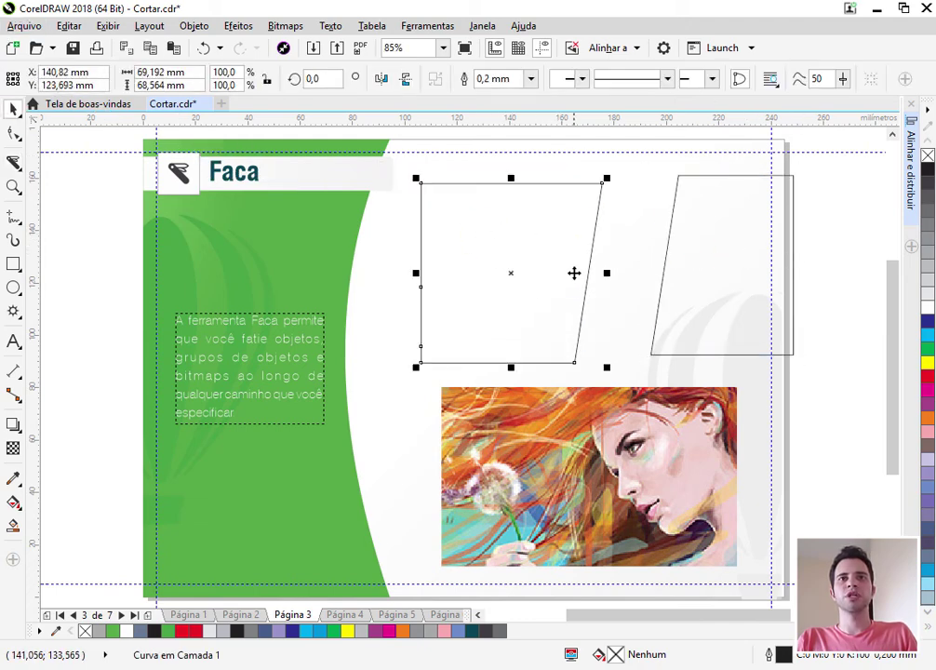
# Fill both pieces of the sliced rectangle with Púrpura and move them closer together
pyautogui.click(383, 630)
pyautogui.click(678, 318)
pyautogui.click(377, 631)
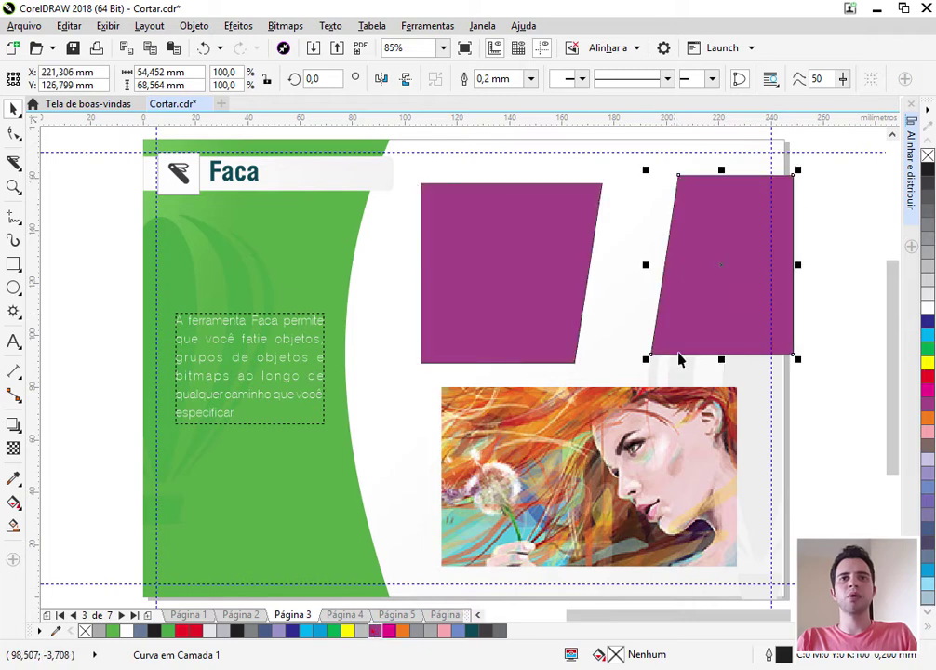
pyautogui.moveTo(721, 286); pyautogui.dragTo(679, 286)
pyautogui.moveTo(538, 279); pyautogui.dragTo(536, 270)
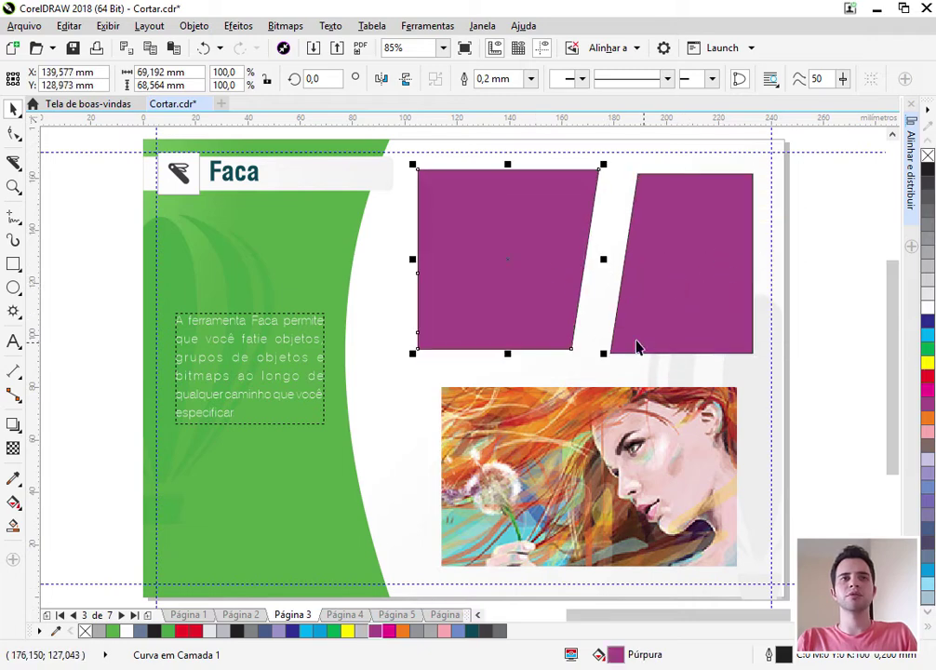
# Slice the bitmap with the Knife in two-point line mode, along a slanted cut from its upper to its lower edge
pyautogui.click(13, 161)
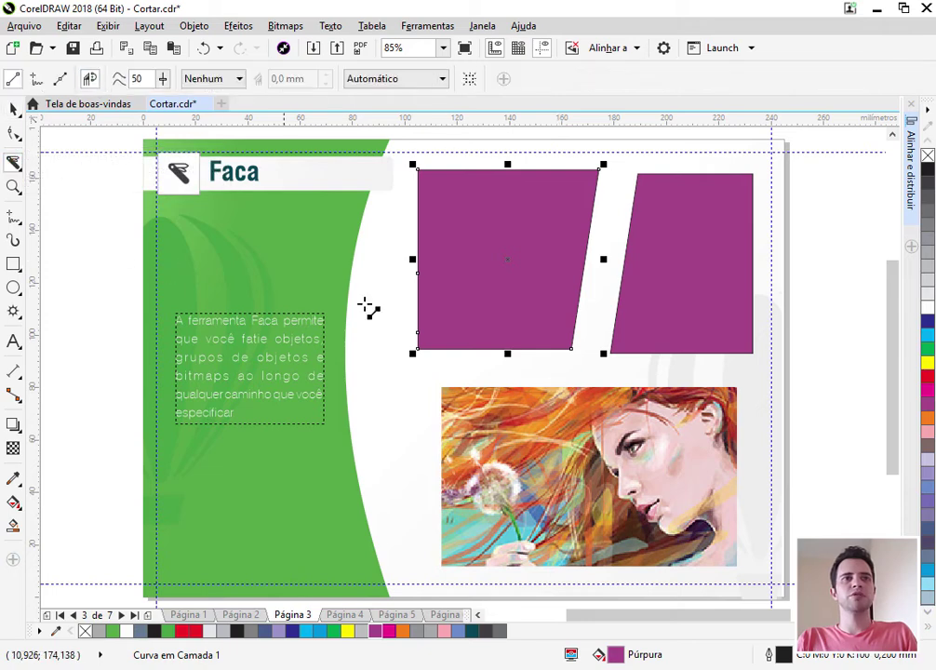
pyautogui.click(571, 360)
pyautogui.moveTo(559, 572); pyautogui.dragTo(553, 592)
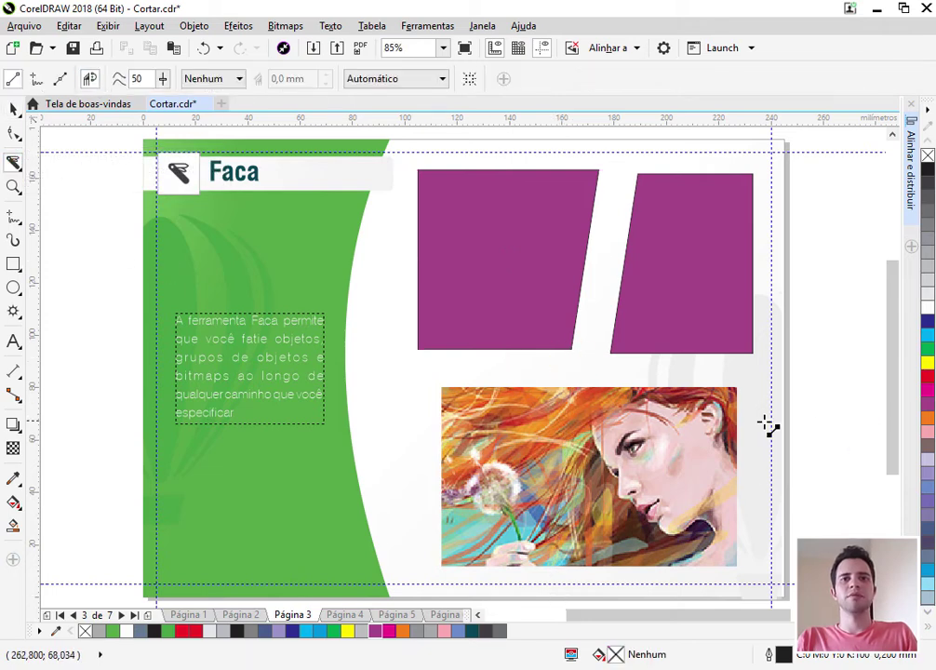
pyautogui.click(556, 459)
pyautogui.click(569, 386)
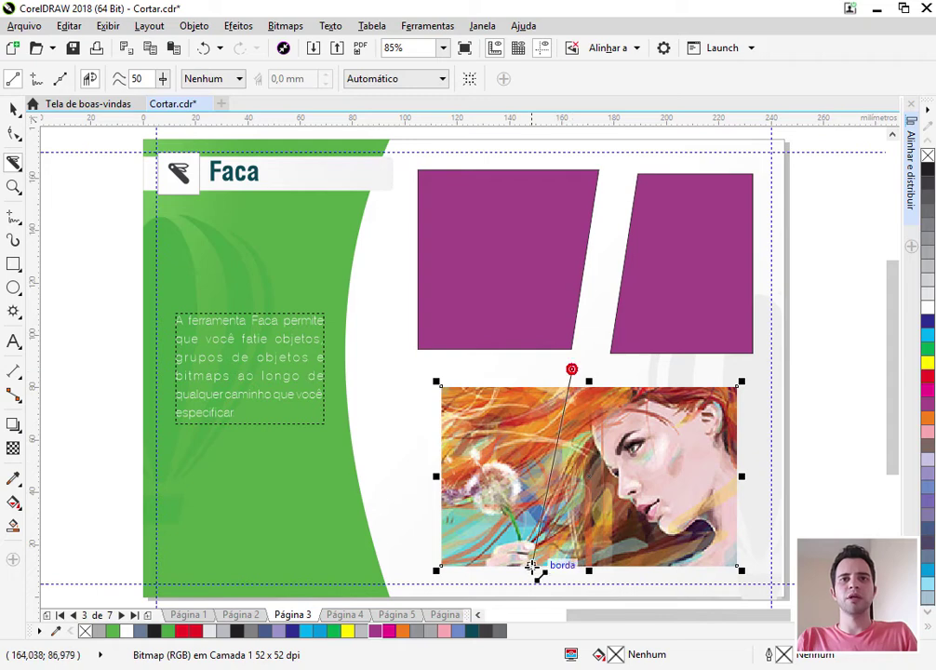
pyautogui.click(537, 568)
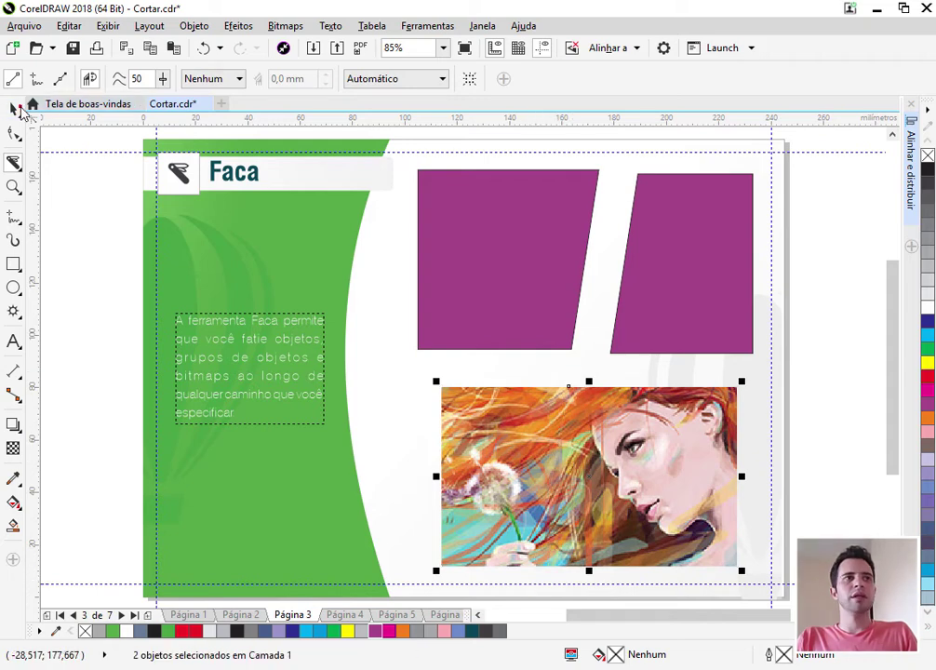
# Move the right piece of the sliced bitmap away from the left piece
pyautogui.click(13, 109)
pyautogui.moveTo(684, 458); pyautogui.dragTo(706, 452)
pyautogui.click(562, 451)
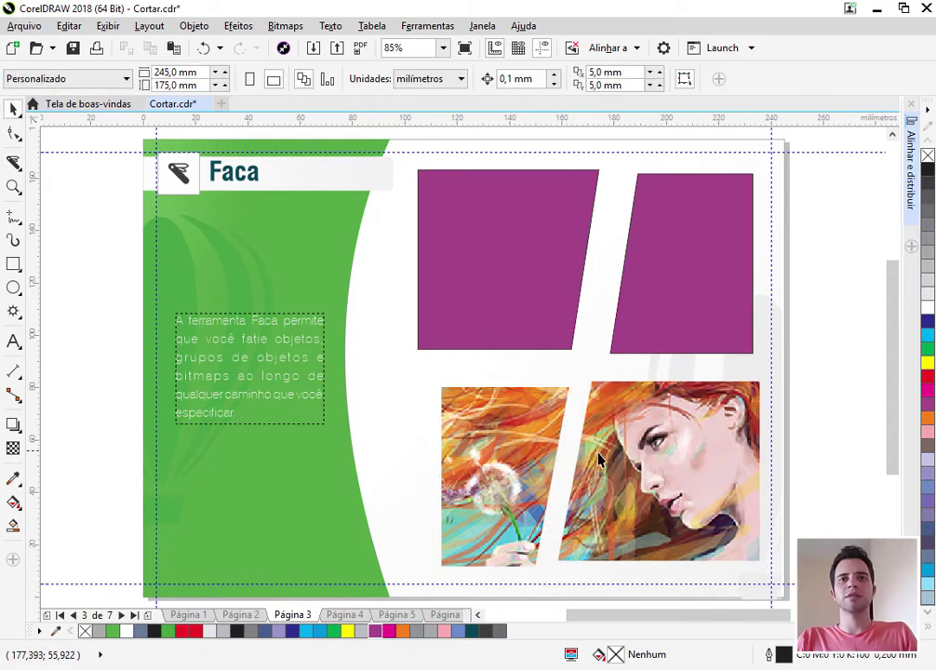
# Undo the bitmap and rectangle cuts, the moves and the fill changes, back to the whole gradient rectangle with its black outline
pyautogui.press('space')
pyautogui.hotkey('ctrl', 'z')
pyautogui.hotkey('ctrl', 'z')
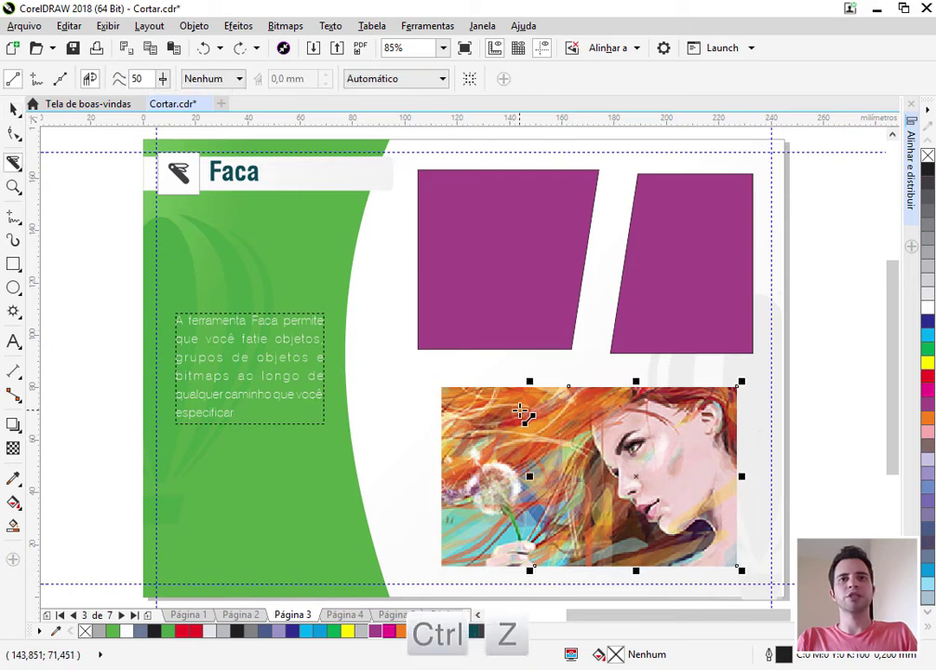
pyautogui.hotkey('ctrl', 'z')
pyautogui.hotkey('ctrl', 'z')
pyautogui.hotkey('ctrl', 'z')
pyautogui.hotkey('ctrl', 'z')
pyautogui.hotkey('ctrl', 'z')
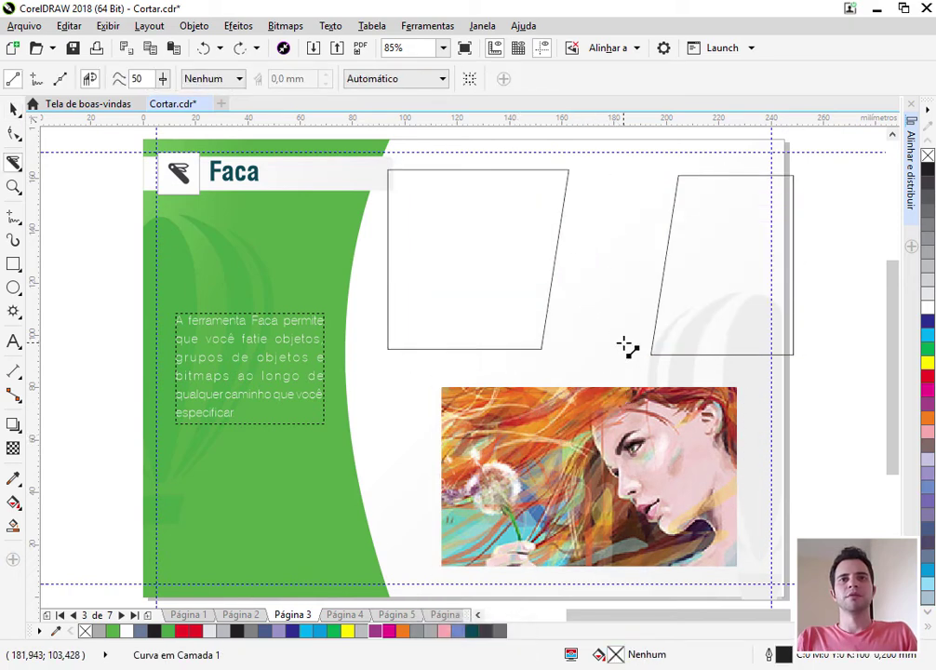
pyautogui.hotkey('ctrl', 'z')
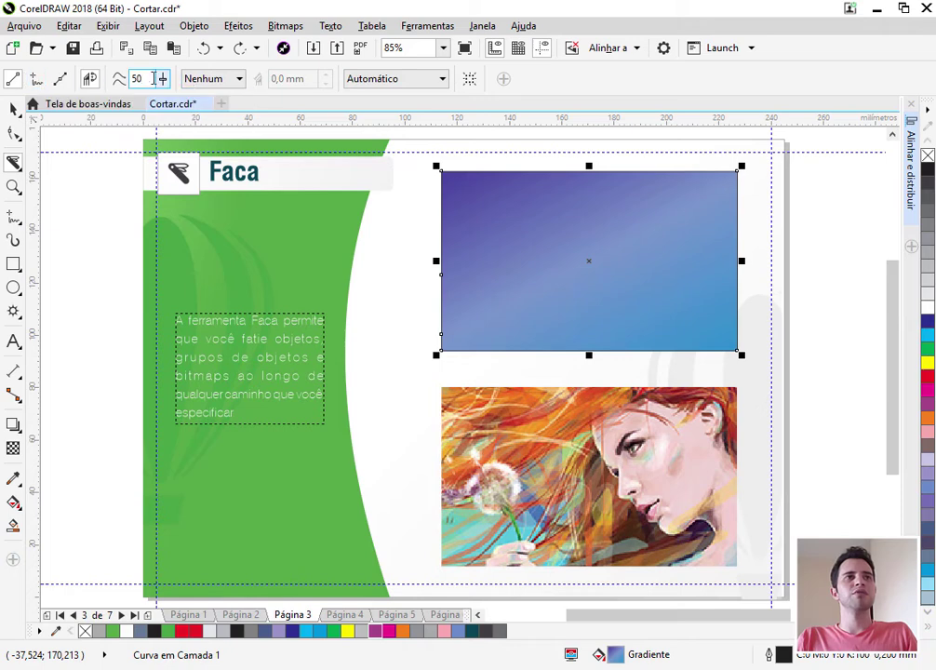
# Set the Knife's freehand smoothing to 43 and try cutting the gradient rectangle in freehand mode
pyautogui.moveTo(164, 79); pyautogui.dragTo(203, 86)
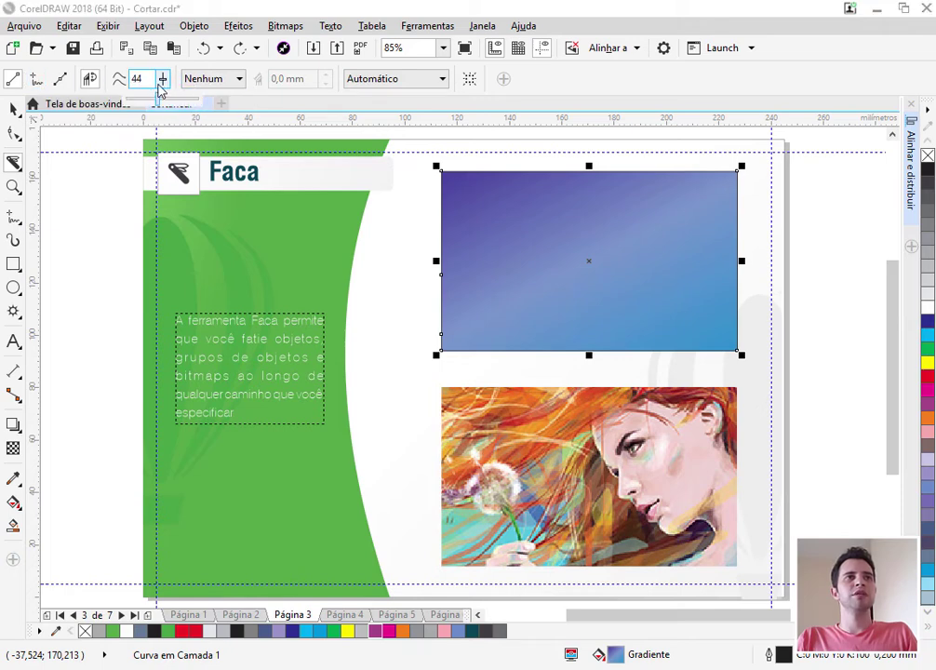
pyautogui.click(160, 83)
pyautogui.moveTo(516, 230)
pyautogui.mouseDown()
pyautogui.moveTo(599, 223)
pyautogui.moveTo(600, 263)
pyautogui.moveTo(622, 313)
pyautogui.moveTo(592, 338)
pyautogui.moveTo(599, 249)
pyautogui.moveTo(511, 241)
pyautogui.moveTo(452, 251)
pyautogui.moveTo(440, 272)
pyautogui.moveTo(428, 191)
pyautogui.moveTo(540, 213)
pyautogui.moveTo(579, 278)
pyautogui.mouseUp()
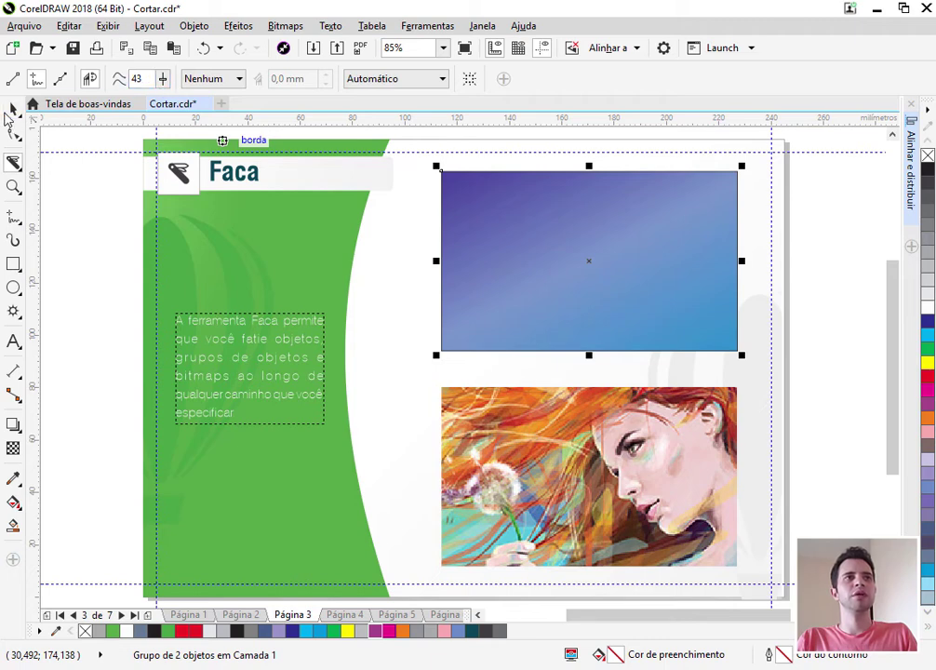
pyautogui.moveTo(489, 230)
pyautogui.mouseDown()
pyautogui.moveTo(530, 326)
pyautogui.moveTo(508, 307)
pyautogui.mouseUp()
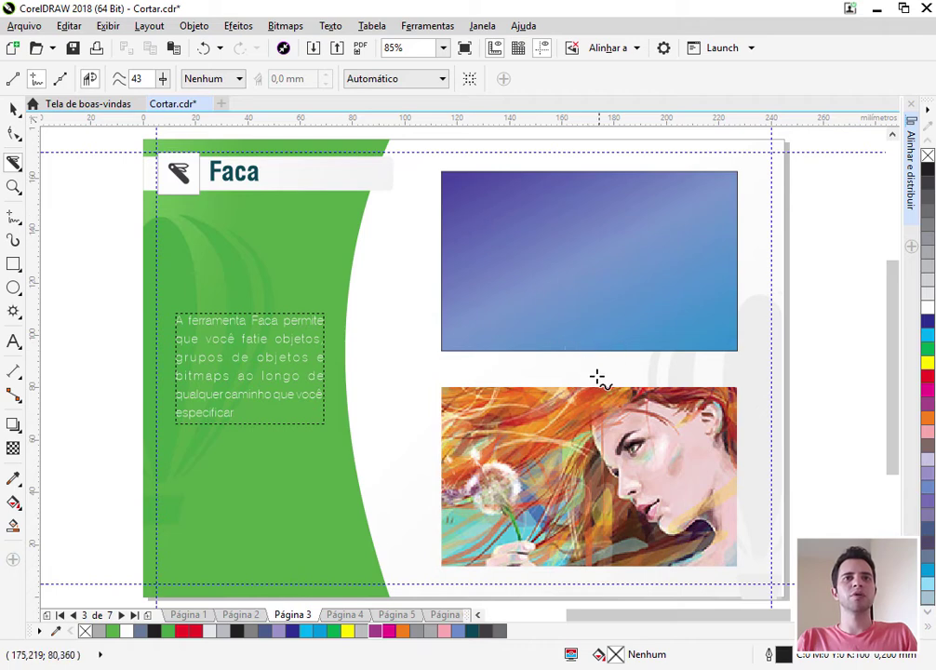
# Set the Knife's cut span to Espaço and slice the gradient rectangle with a slanted two-point line between its upper and lower edges
pyautogui.click(207, 80)
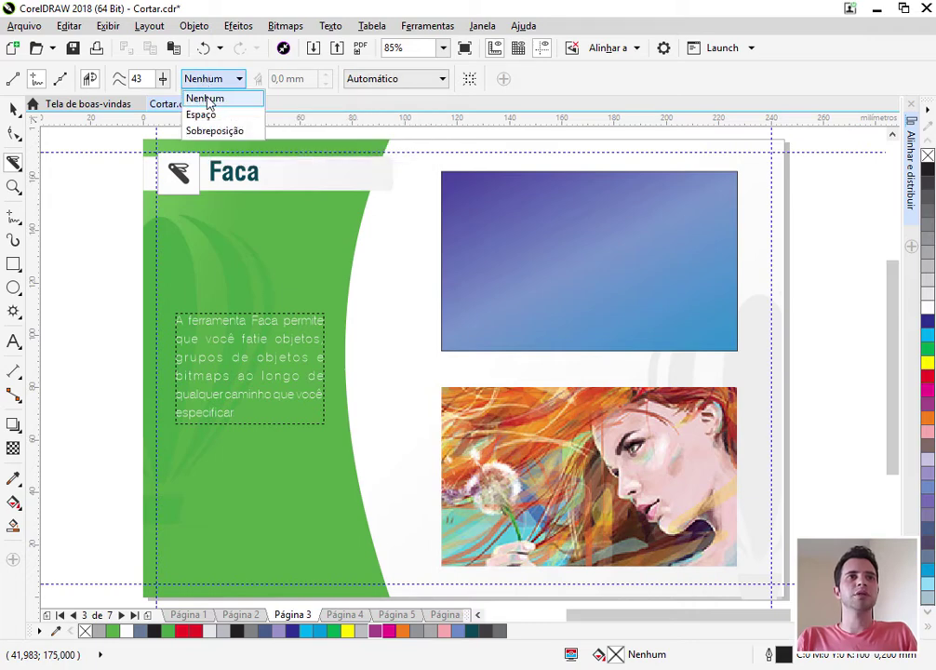
pyautogui.click(206, 99)
pyautogui.click(238, 82)
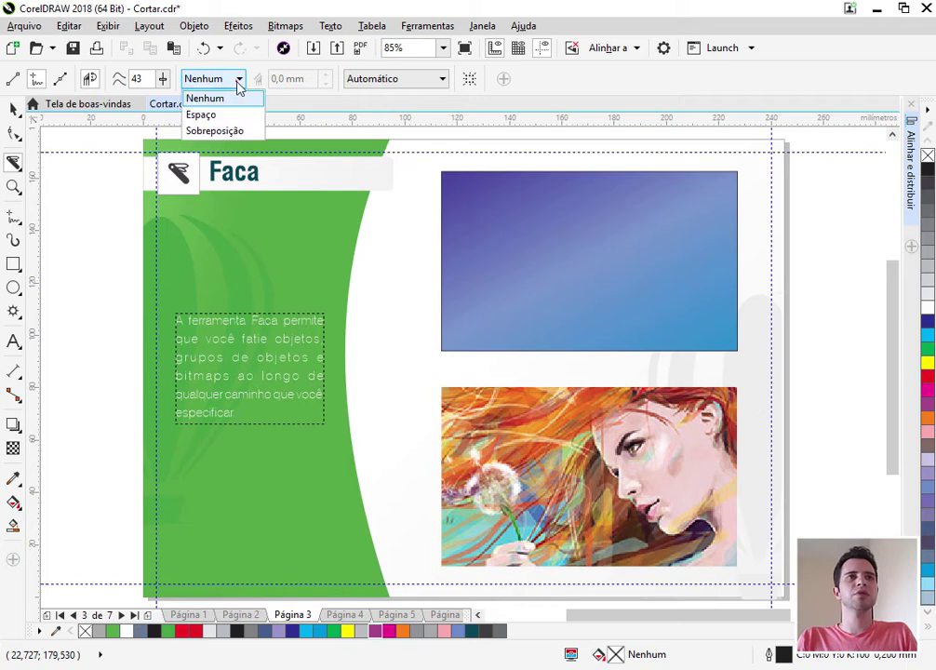
pyautogui.click(202, 115)
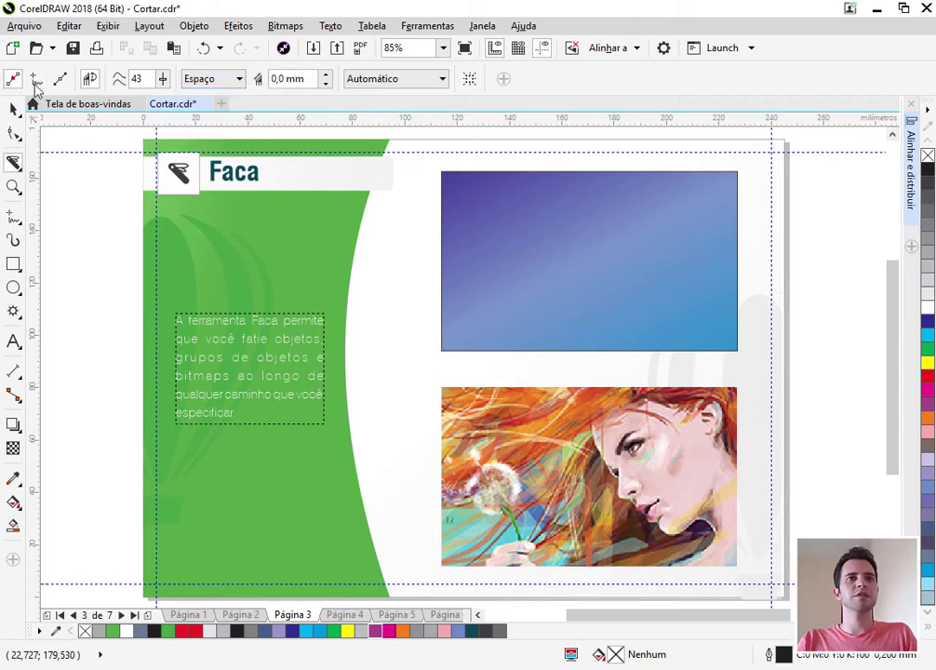
pyautogui.click(546, 163)
pyautogui.click(564, 351)
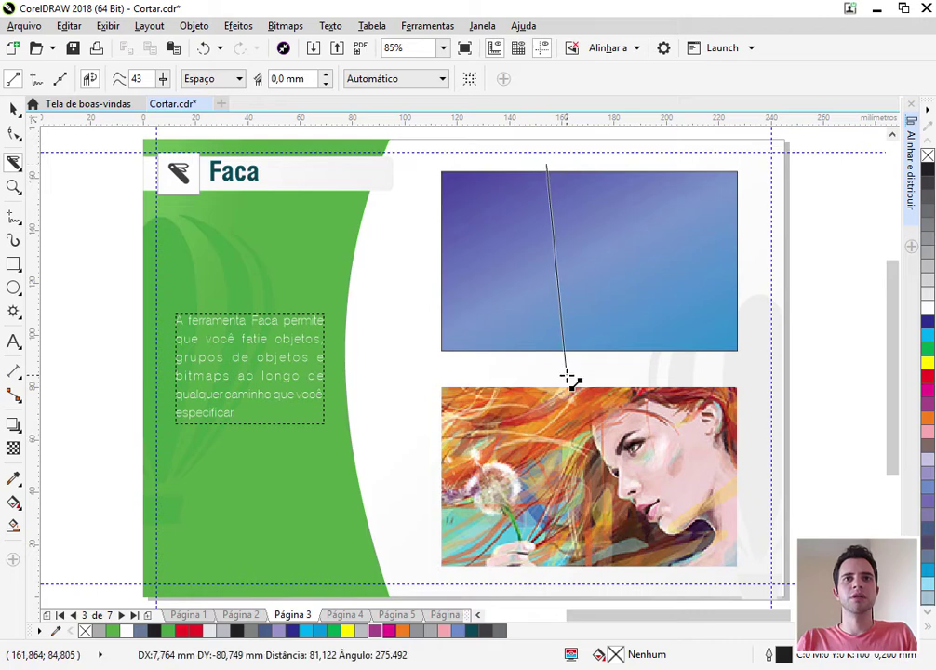
pyautogui.press('space')
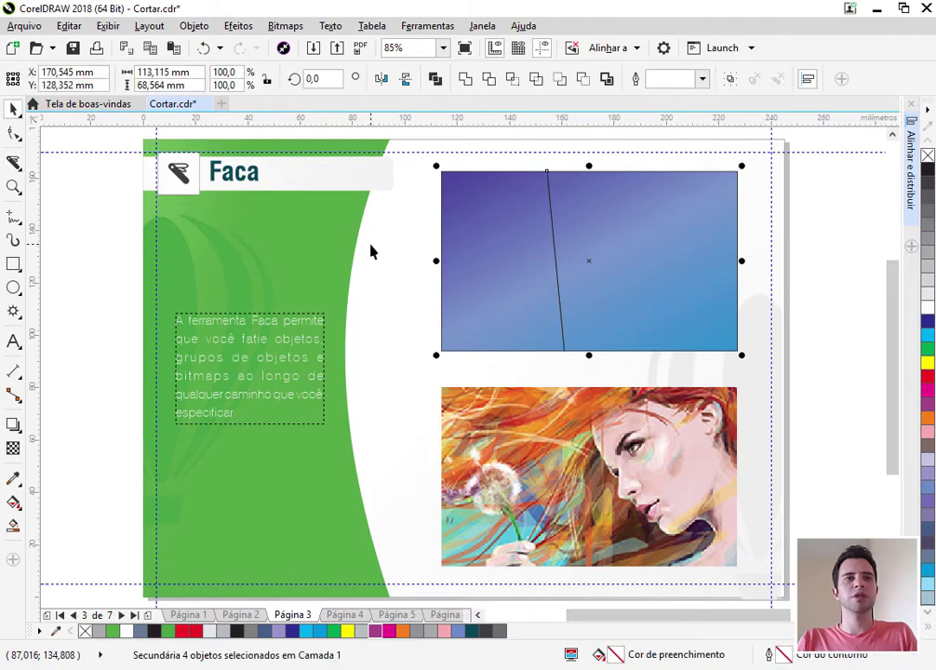
# Try to move the right part of the sliced rectangle sideways, and undo the move
pyautogui.click(529, 248)
pyautogui.click(817, 265)
pyautogui.moveTo(579, 262); pyautogui.dragTo(597, 259)
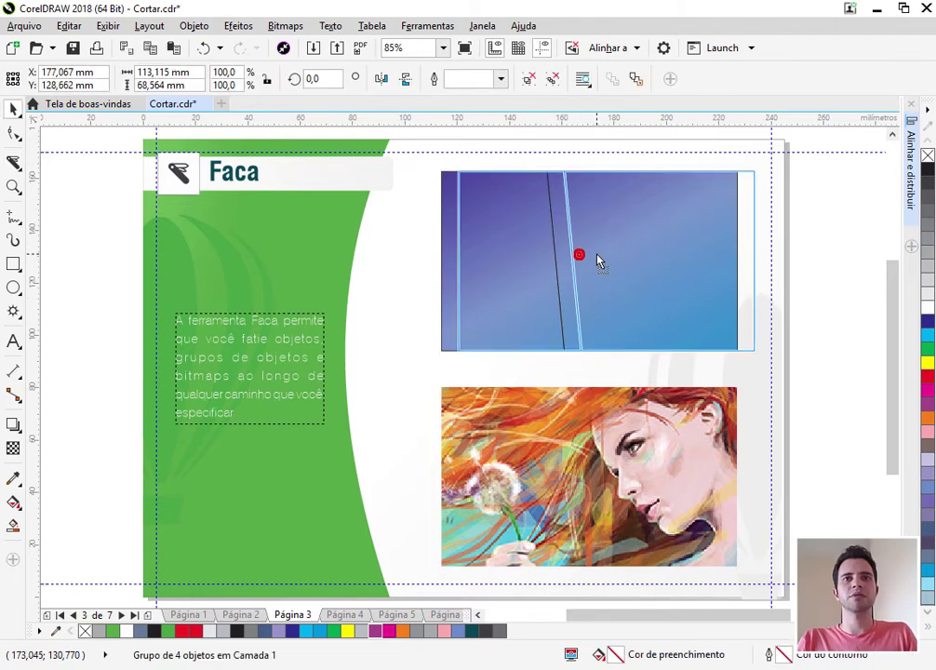
pyautogui.hotkey('ctrl', 'z')
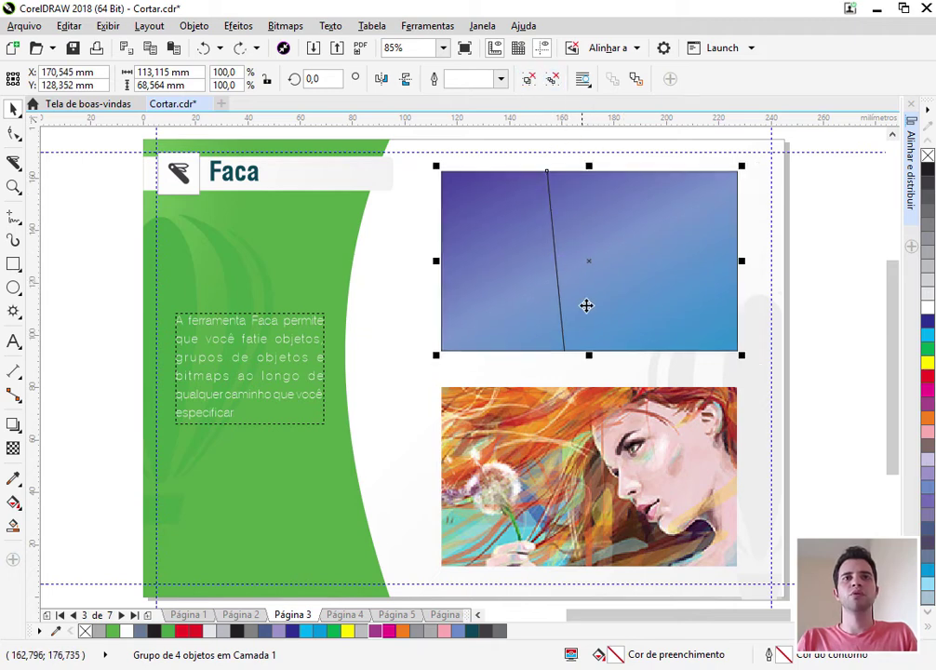
# Ungroup the sliced gradient rectangle and remove its separate black outline objects
pyautogui.click(529, 78)
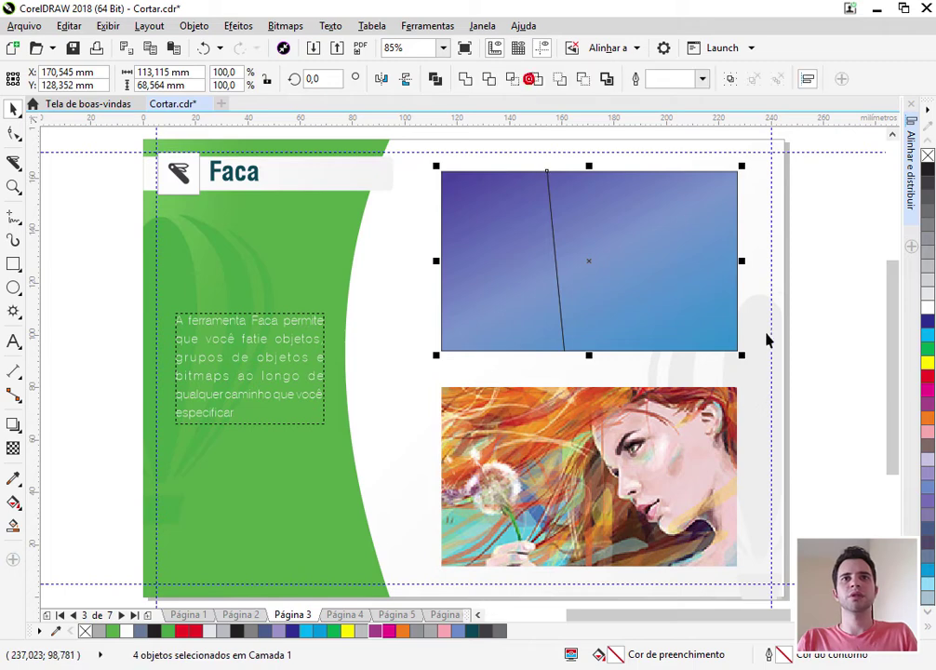
pyautogui.click(768, 335)
pyautogui.click(591, 249)
pyautogui.press('Escape')
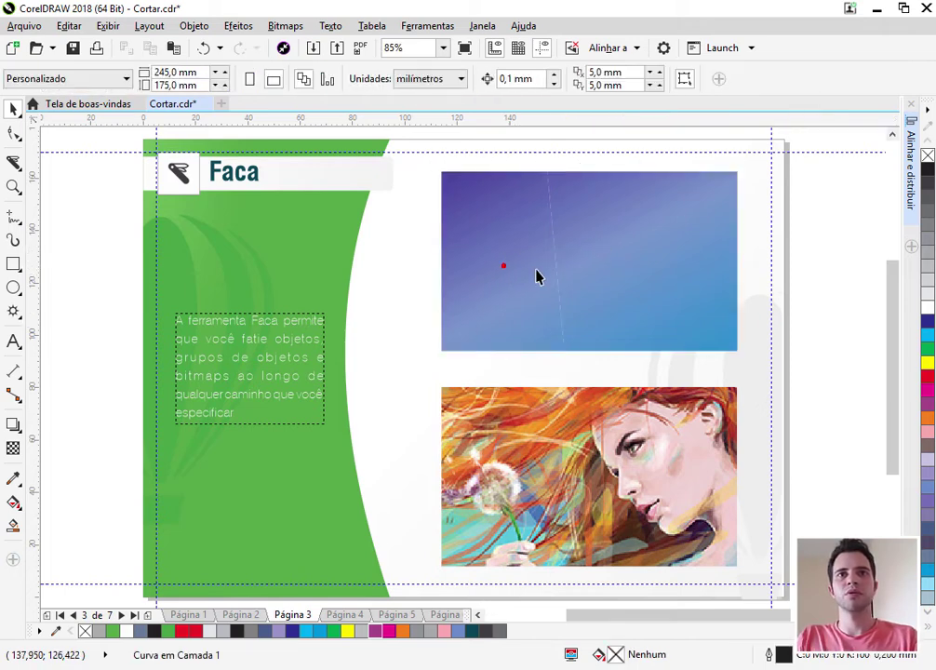
# Pull the left gradient piece away from the right one to check the cut, and undo the move
pyautogui.moveTo(524, 271); pyautogui.dragTo(480, 272)
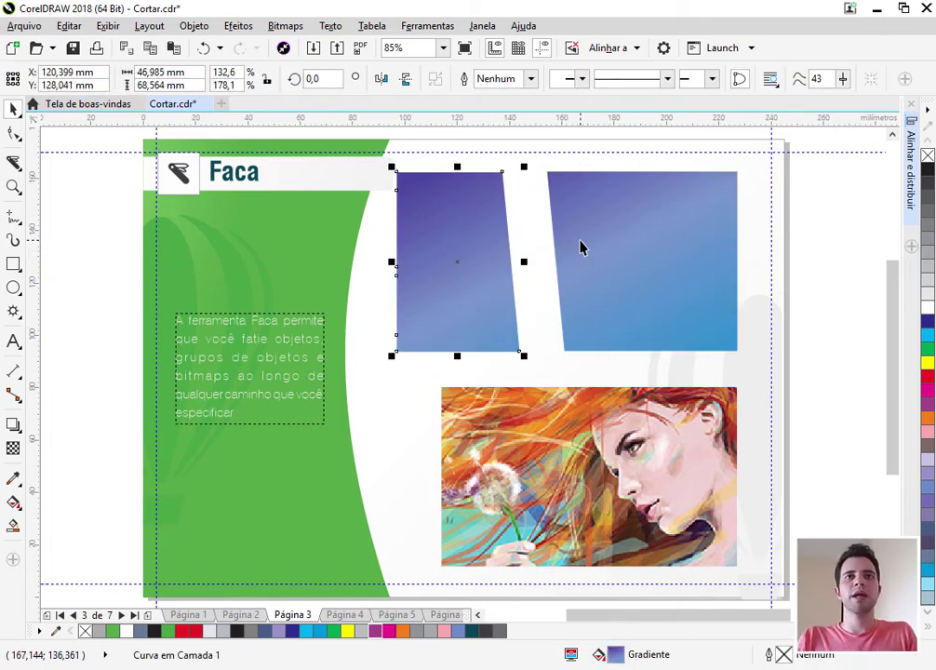
pyautogui.hotkey('ctrl', 'z')
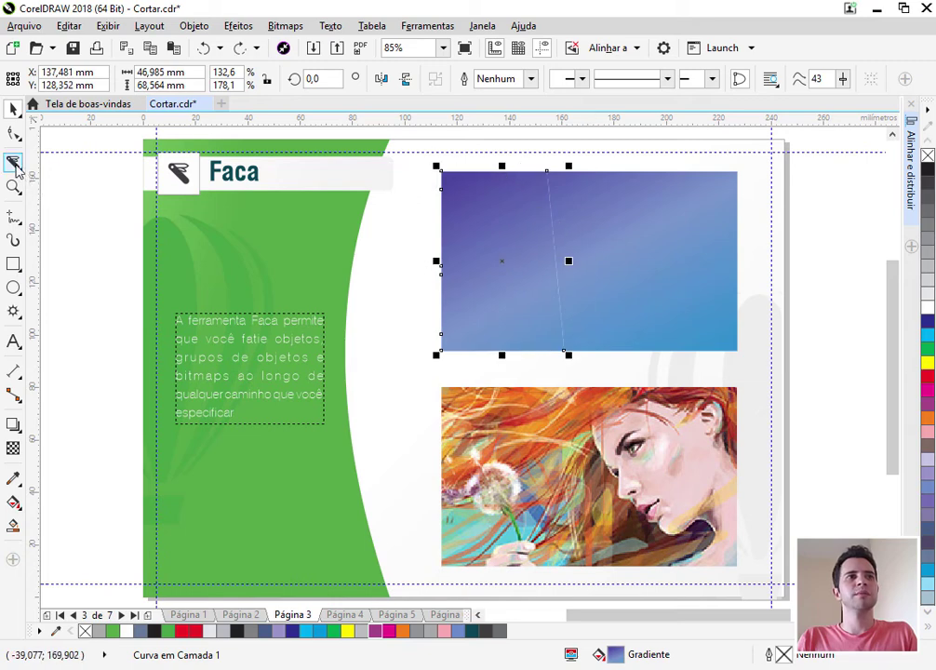
# Set the Knife's cut span to Sobreposição and try a near-vertical two-point cut through the right gradient piece
pyautogui.click(13, 162)
pyautogui.click(209, 82)
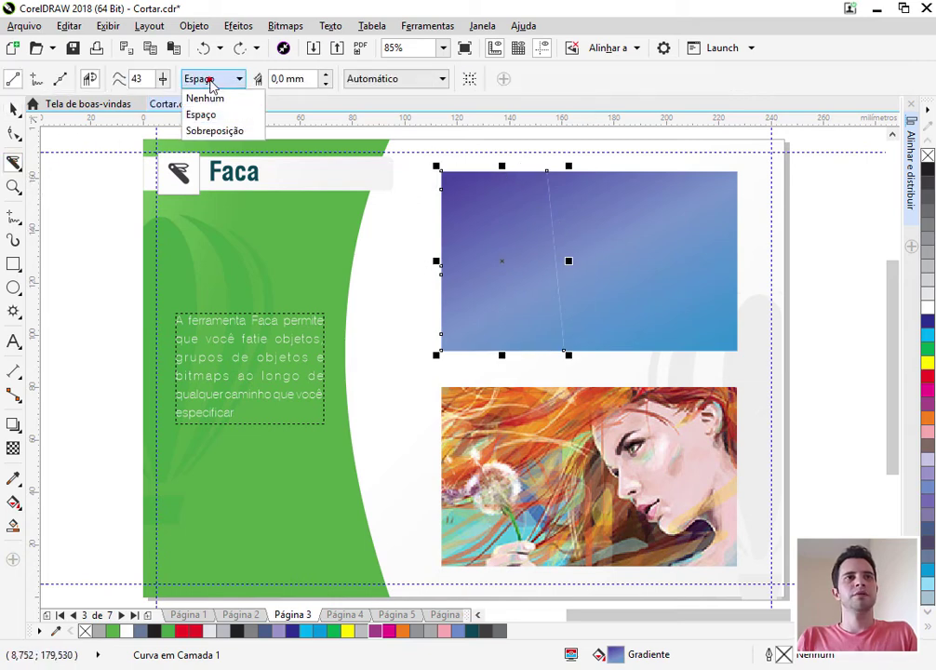
pyautogui.click(221, 131)
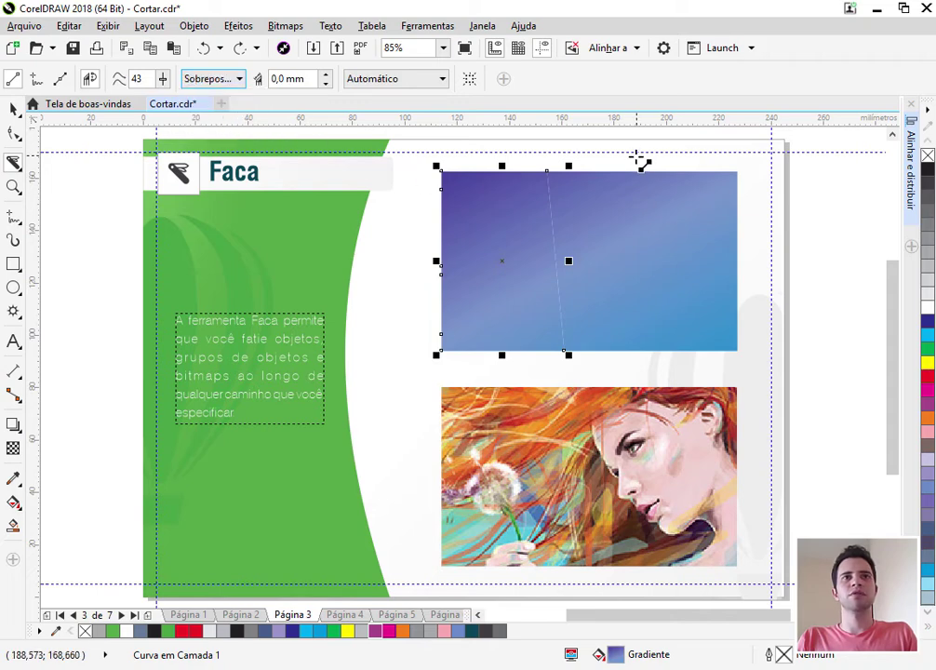
pyautogui.moveTo(638, 164)
pyautogui.mouseDown()
pyautogui.moveTo(641, 316)
pyautogui.moveTo(632, 374)
pyautogui.mouseUp()
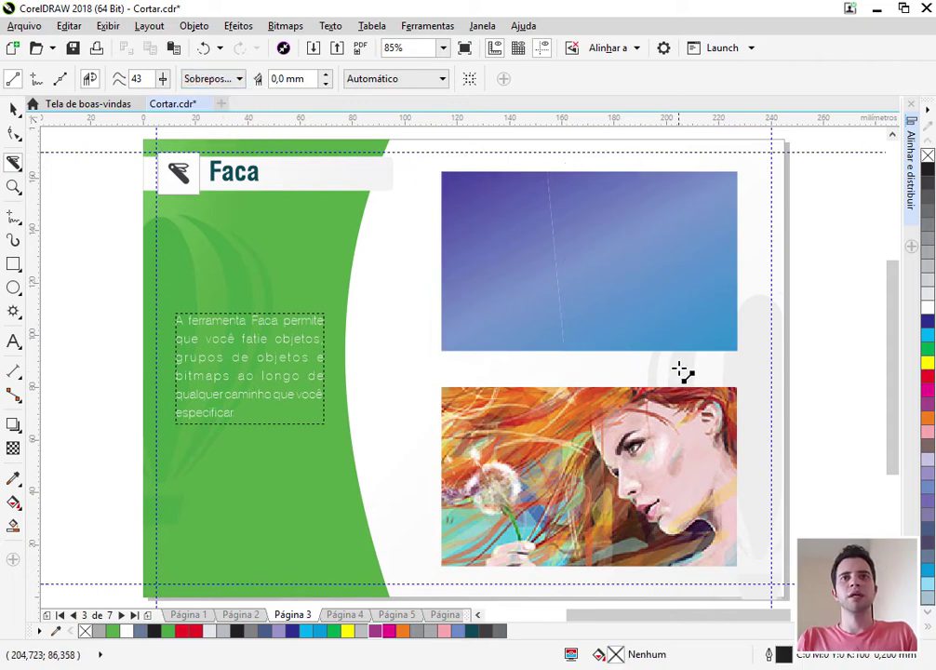
# Set the overlap width to 3.0 mm and slice the right gradient piece with a near-vertical two-point line
pyautogui.doubleClick(277, 78)
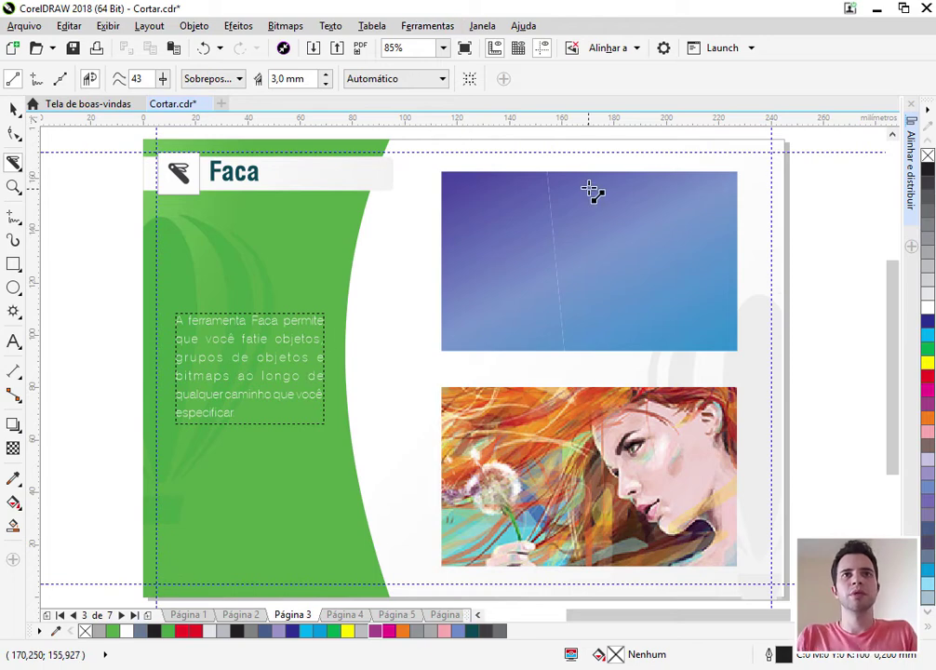
pyautogui.press('space')
pyautogui.click(506, 199)
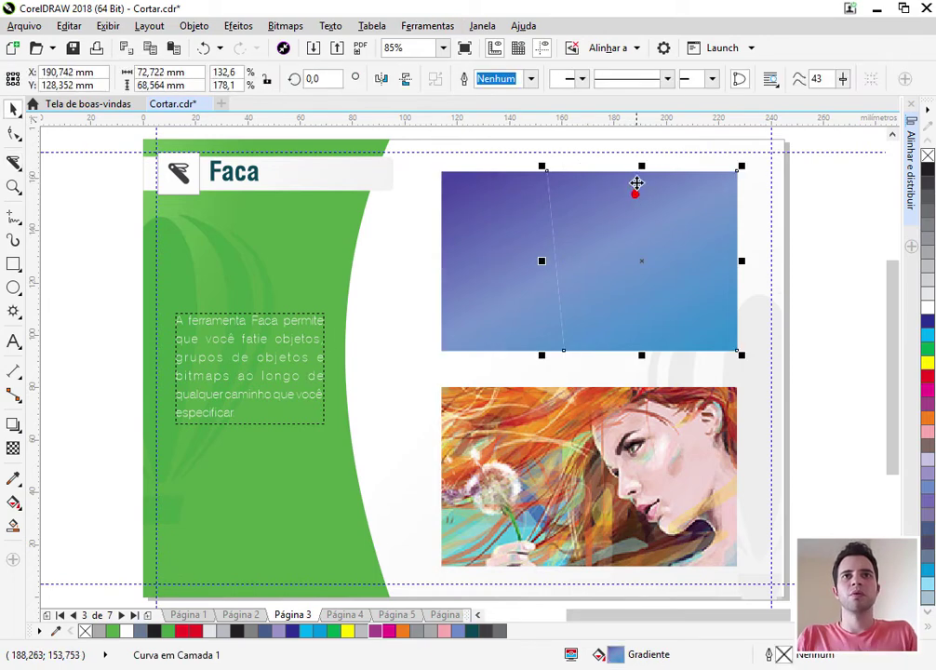
pyautogui.press('space')
pyautogui.moveTo(628, 164); pyautogui.dragTo(637, 369)
# Draw a gauge rectangle about 3.06 by 1.47 mm across the overlap at the pieces' upper edge, and delete it
pyautogui.scroll(6, 622, 202)
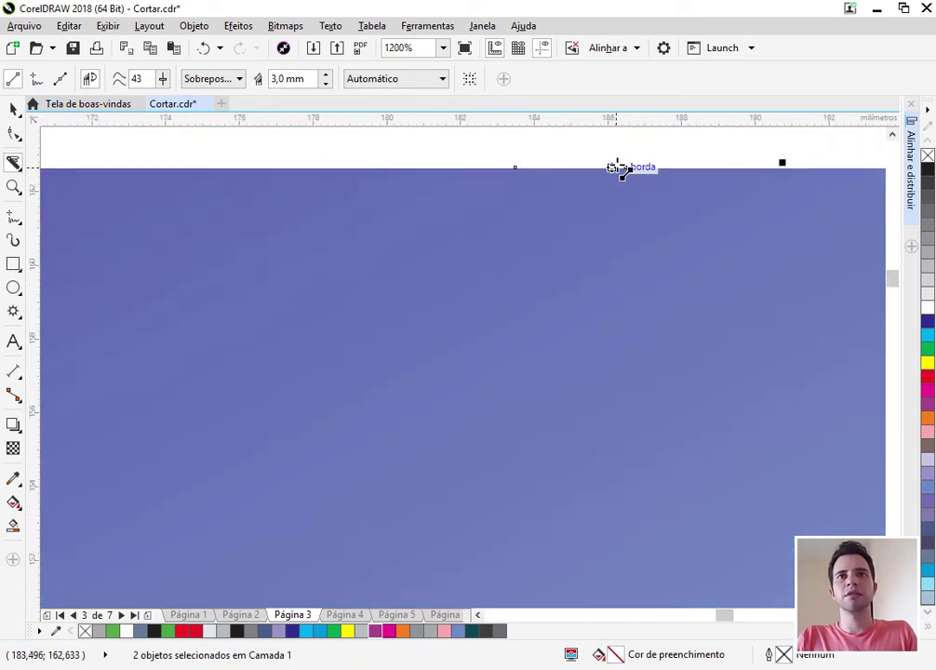
pyautogui.click(14, 265)
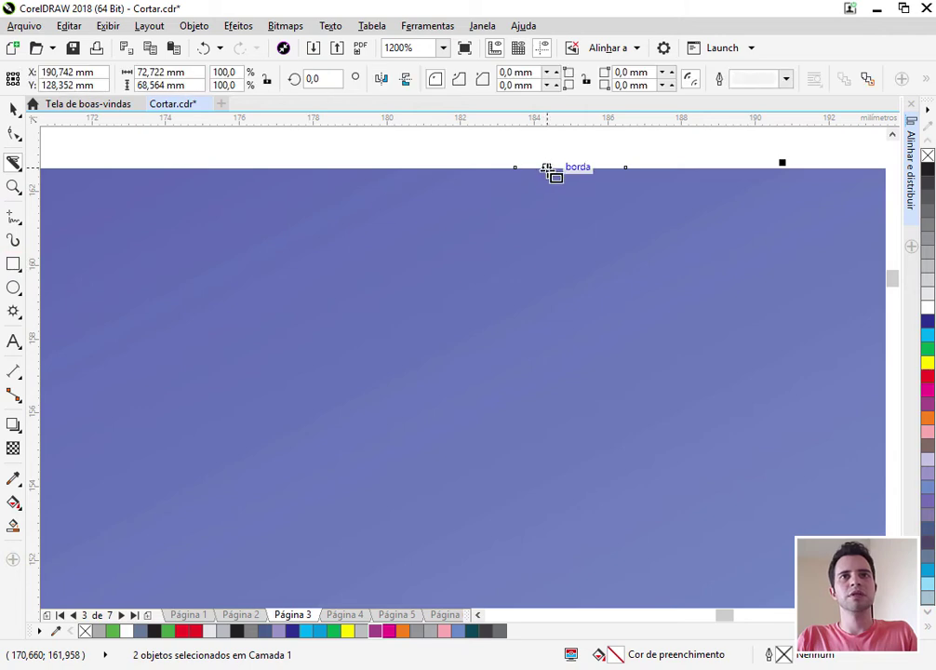
pyautogui.moveTo(515, 168); pyautogui.dragTo(631, 225)
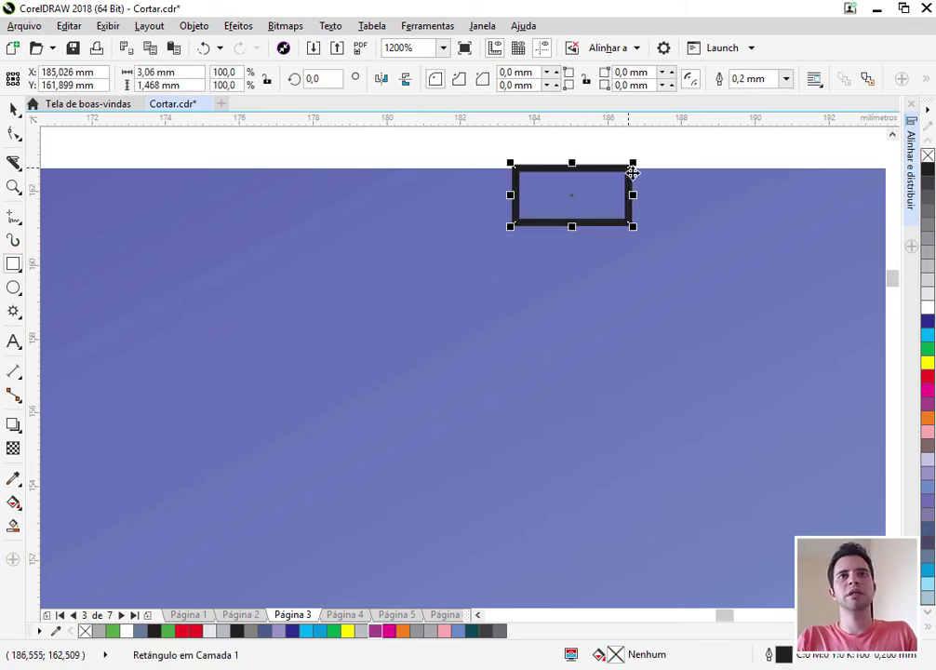
pyautogui.press('Delete')
pyautogui.scroll(-5, 581, 213)
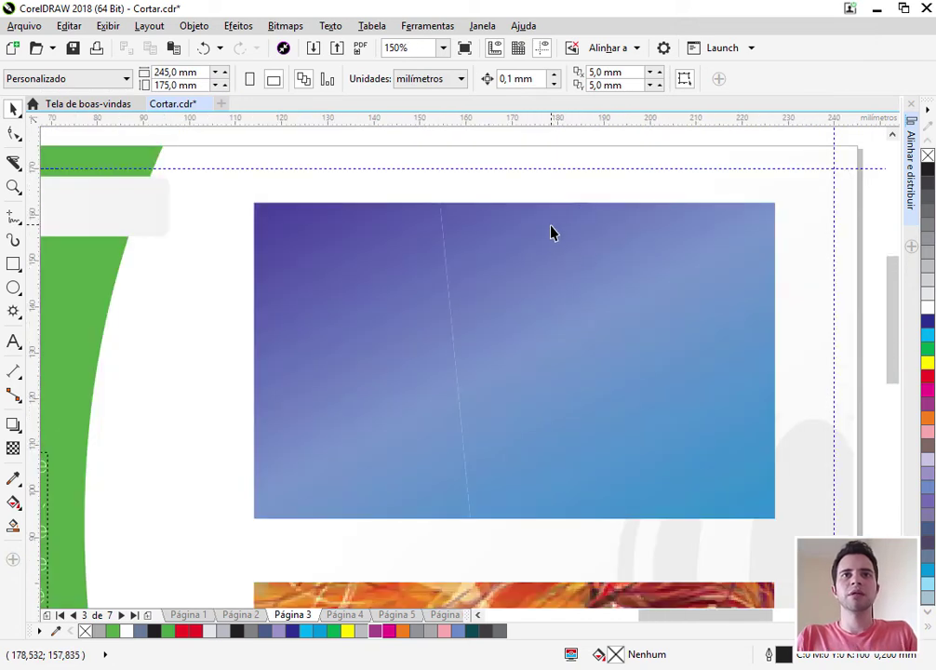
# Move the right gradient piece about 20 mm away to the right and select the middle piece to show the overlap
pyautogui.moveTo(688, 258); pyautogui.dragTo(775, 259)
pyautogui.click(555, 255)
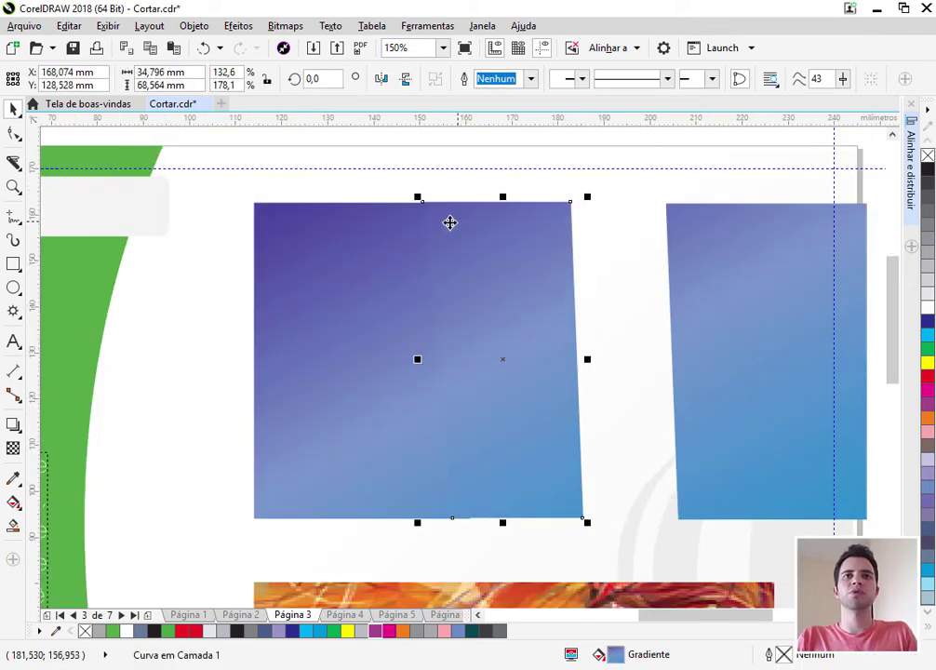
pyautogui.scroll(-2, 415, 231)
pyautogui.scroll(-1, 415, 231)
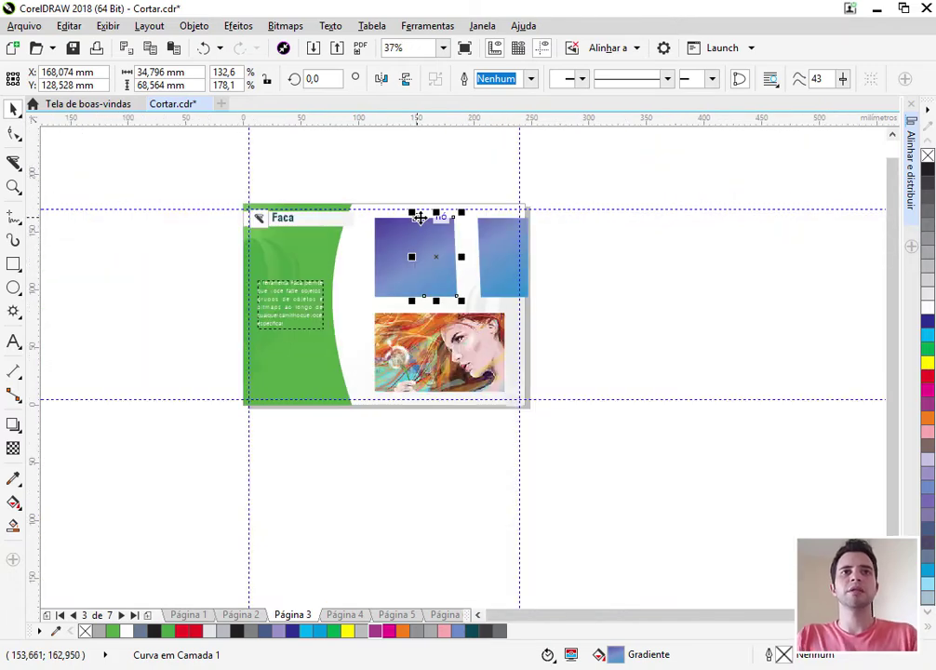
pyautogui.scroll(2, 420, 217)
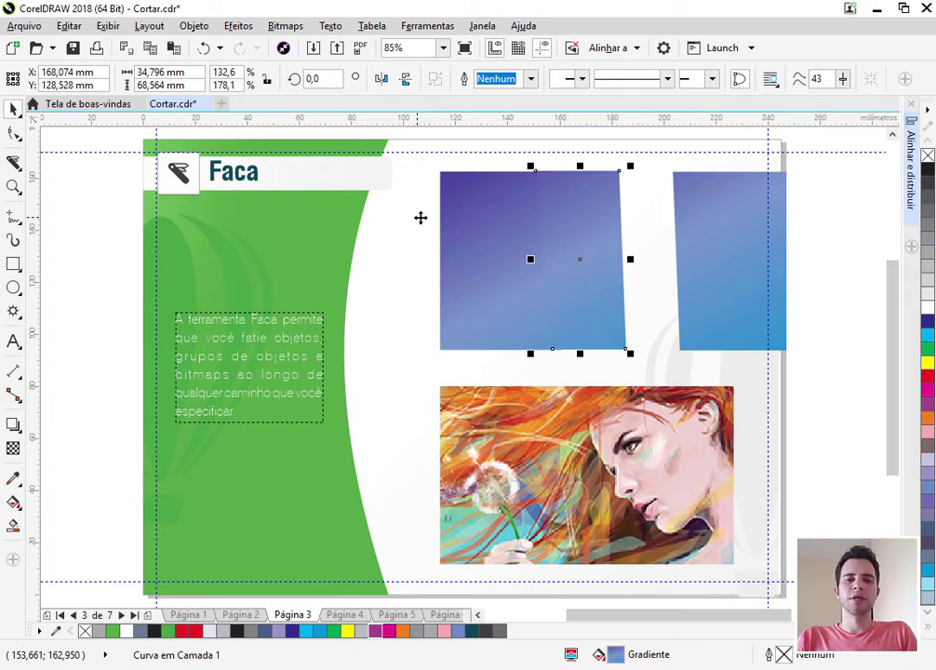
# Set the Knife's overlap width to 20.0 mm, try a near-vertical cut through the unselected portrait image, and shift the image slightly up and left
pyautogui.click(14, 163)
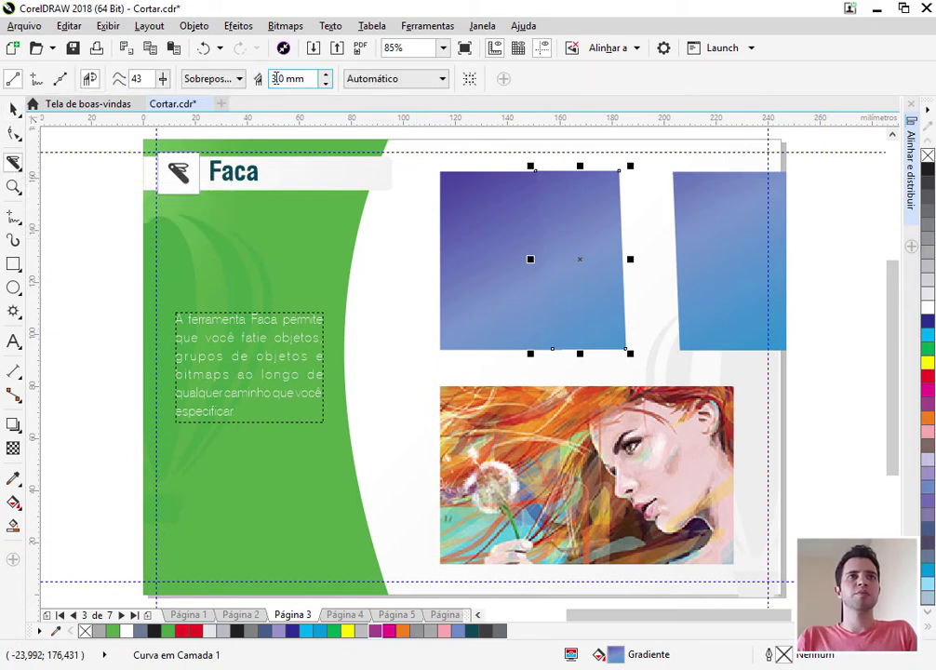
pyautogui.doubleClick(277, 80)
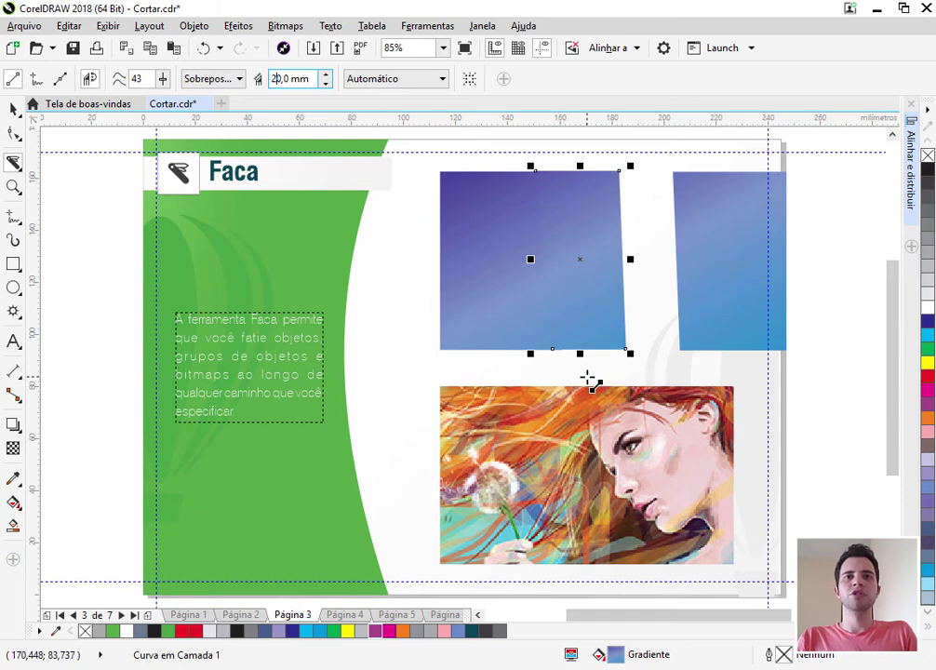
pyautogui.moveTo(587, 377); pyautogui.dragTo(581, 583)
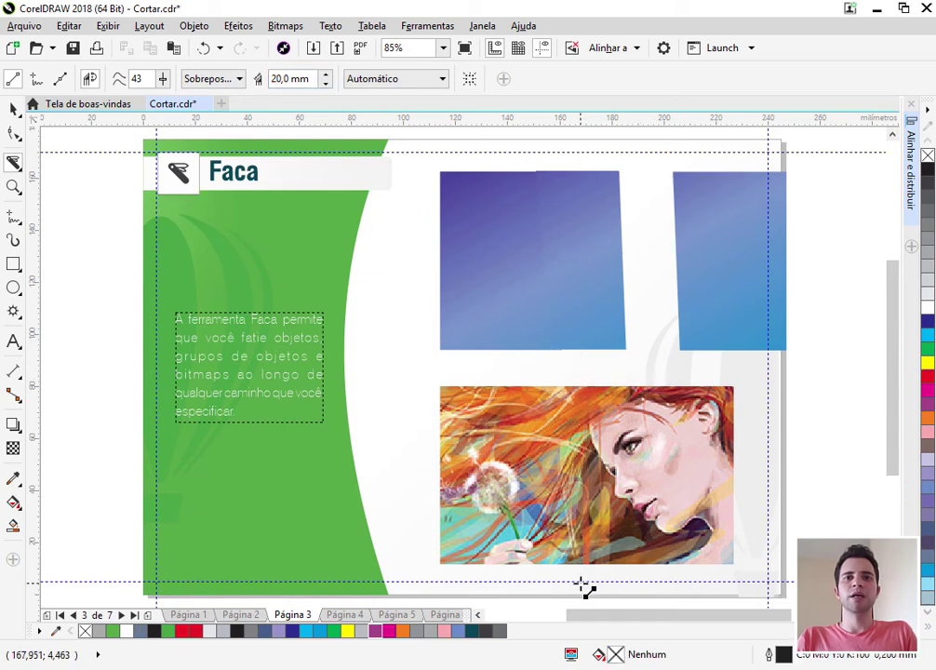
pyautogui.click(13, 109)
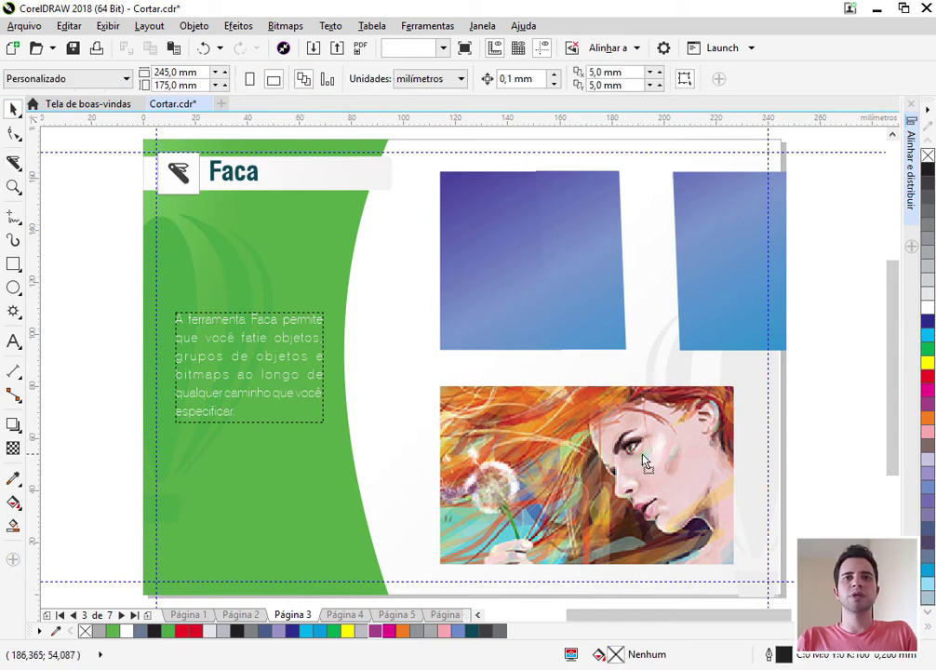
pyautogui.moveTo(642, 460)
pyautogui.mouseDown()
pyautogui.moveTo(661, 450)
pyautogui.moveTo(617, 441)
pyautogui.mouseUp()
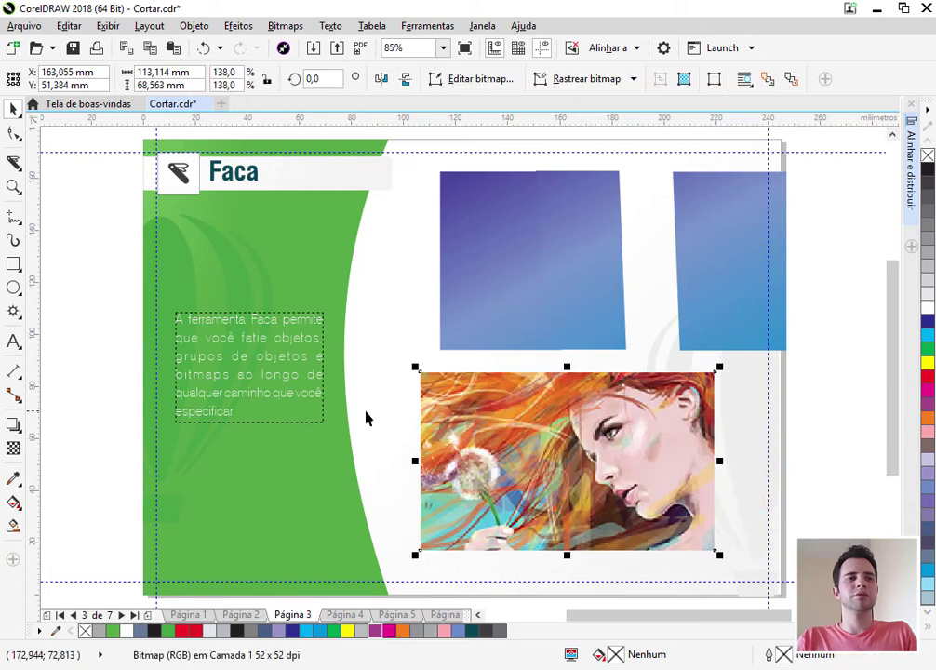
# Slice the selected portrait image with a near-vertical two-point line and pull the two overlapping pieces apart
pyautogui.click(13, 161)
pyautogui.moveTo(552, 362); pyautogui.dragTo(547, 564)
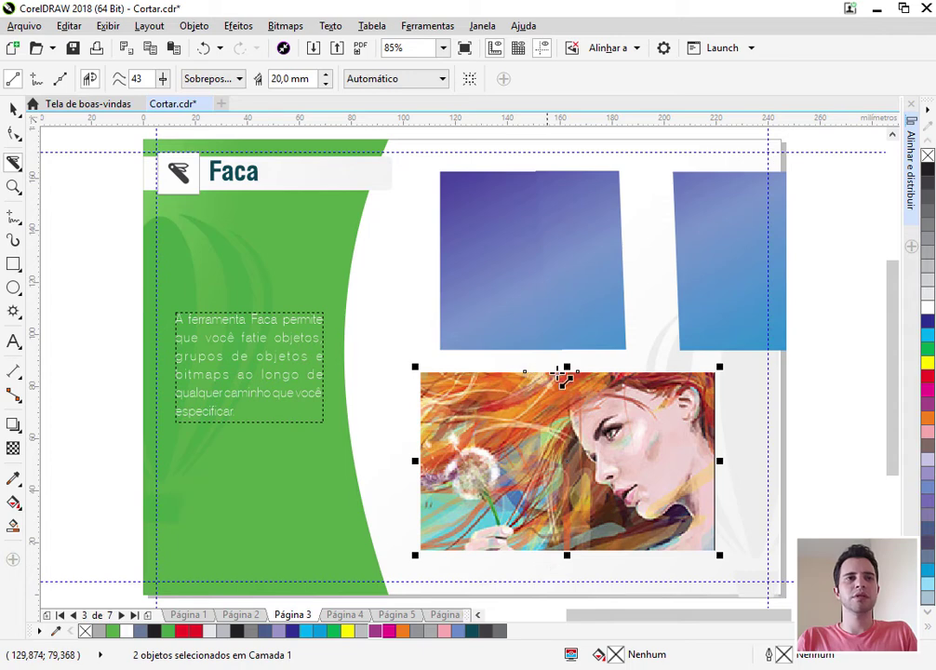
pyautogui.click(13, 110)
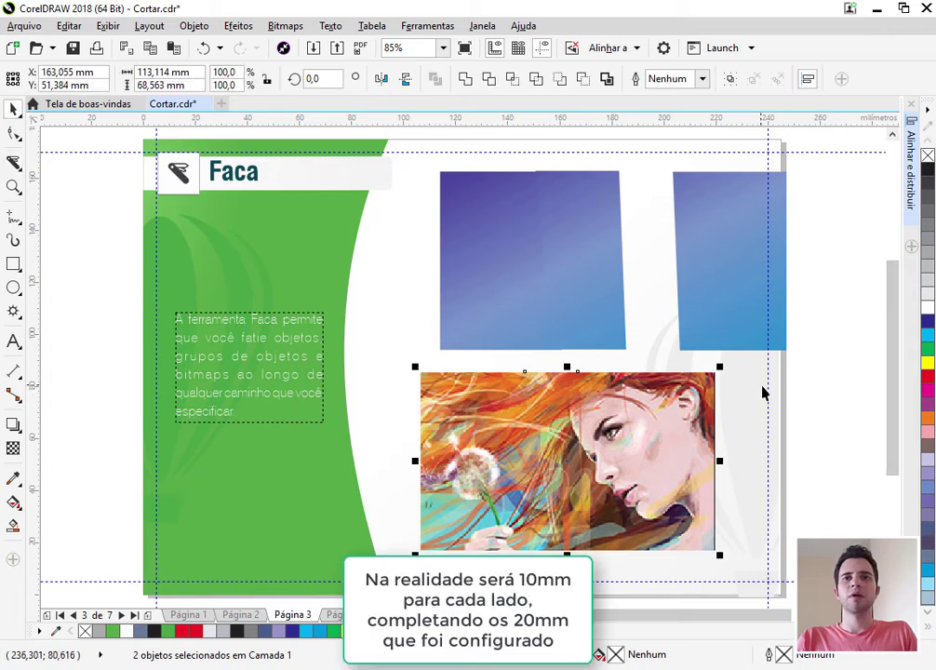
pyautogui.moveTo(645, 441); pyautogui.dragTo(714, 441)
pyautogui.moveTo(525, 432); pyautogui.dragTo(492, 428)
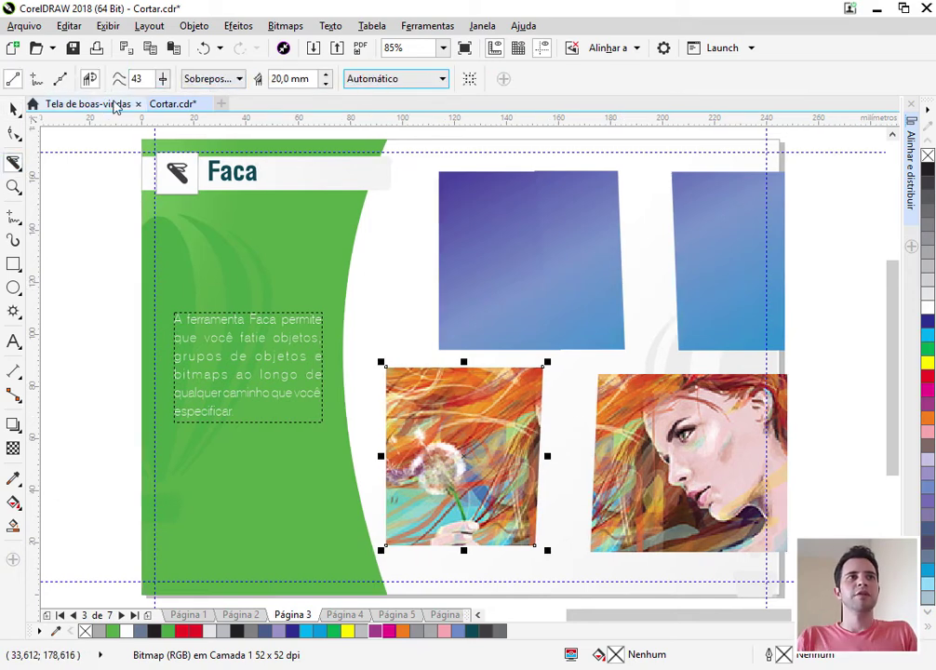
# Examine the Knife's outline handling choices: Automático, Converter para objetos and Manter contornos
pyautogui.click(359, 80)
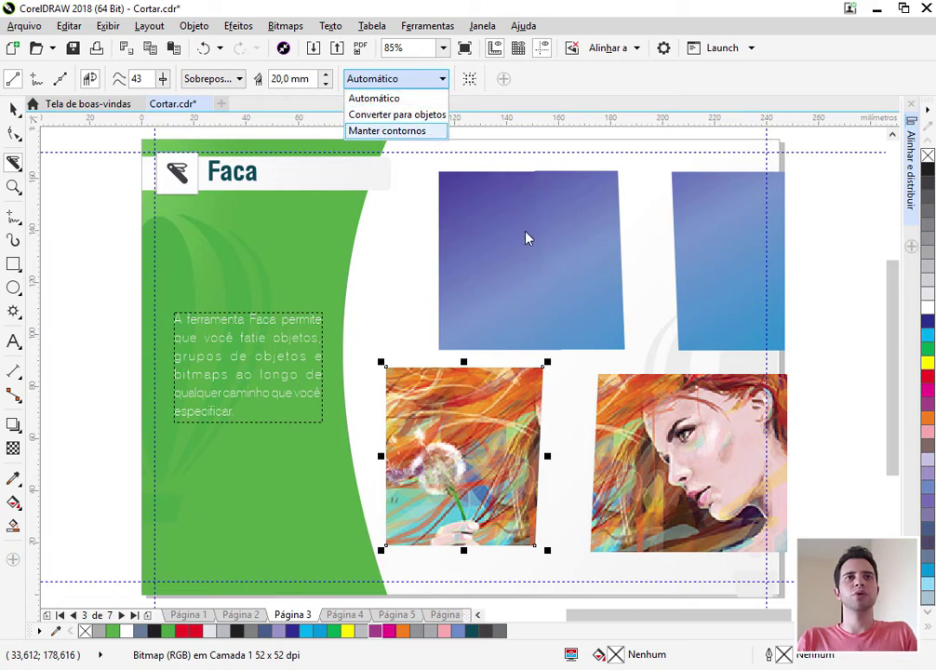
pyautogui.click(10, 84)
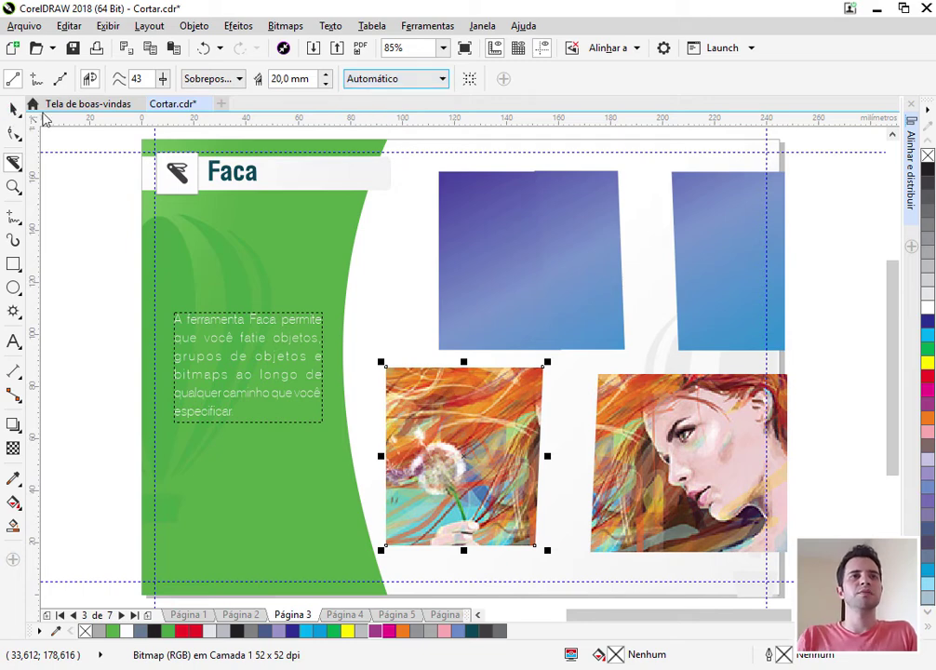
# On page 4, draw three mutually overlapping circles about 37.5 mm in diameter, two side by side and one below
pyautogui.click(346, 616)
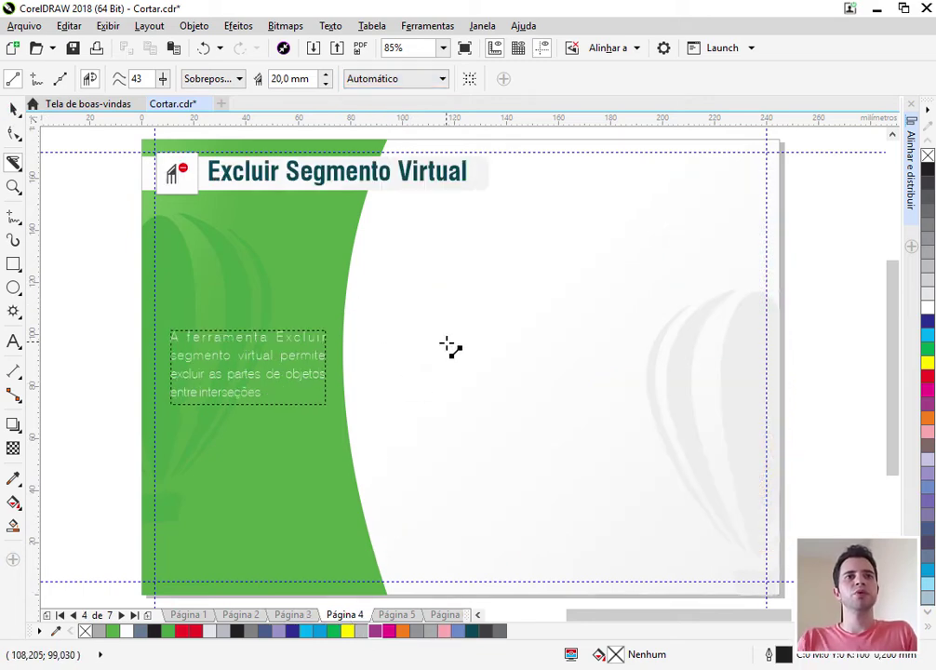
pyautogui.click(13, 289)
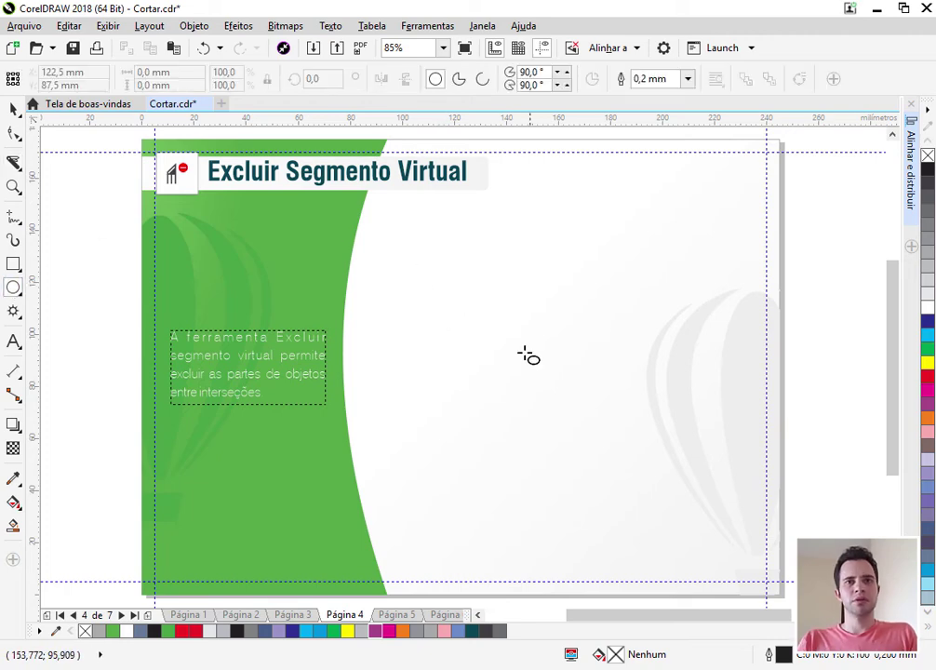
pyautogui.moveTo(459, 366); pyautogui.dragTo(492, 421)
# Delete with Excluir segmento virtual the lower circle's arcs inside the upper circles and the right circle's arcs inside the left one
pyautogui.click(19, 168)
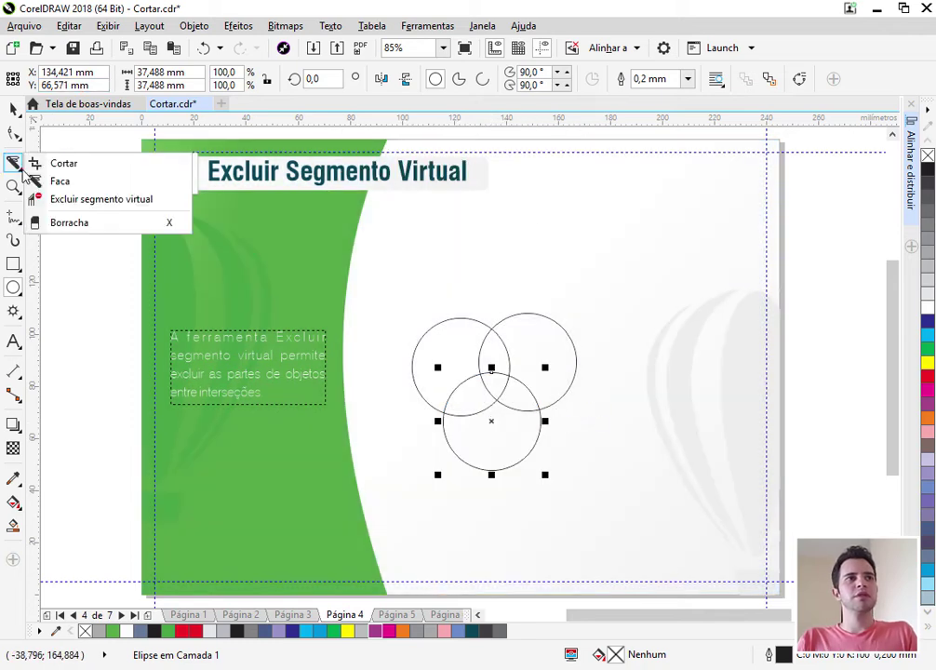
pyautogui.click(80, 206)
pyautogui.scroll(2, 520, 391)
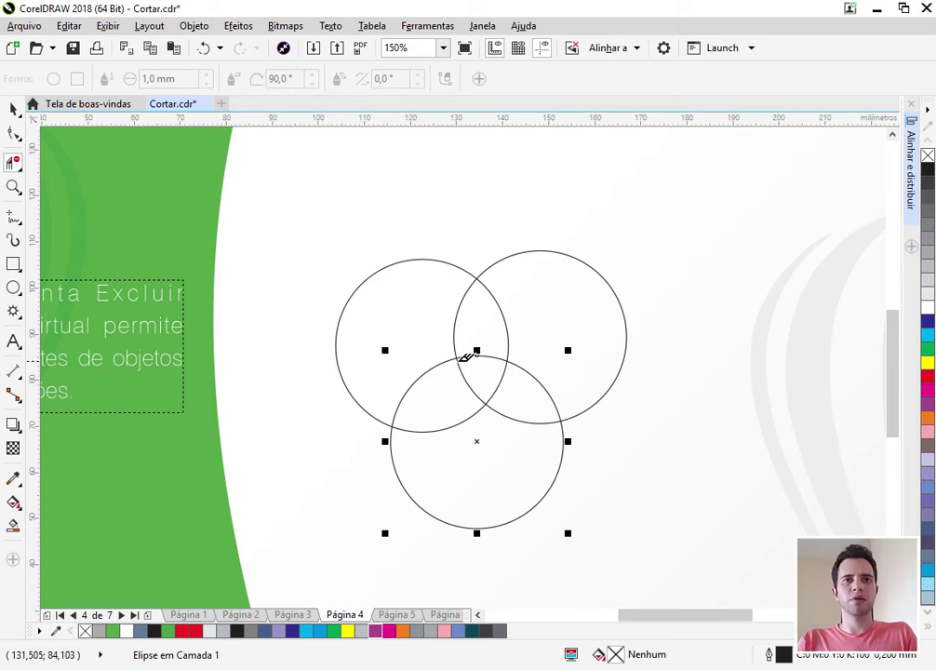
pyautogui.click(424, 372)
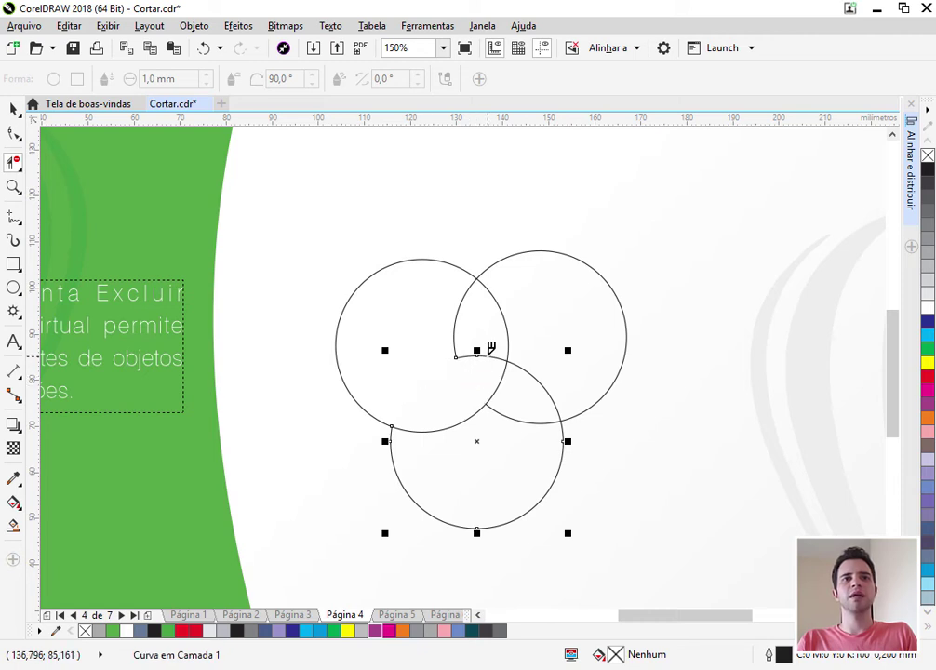
pyautogui.click(490, 348)
pyautogui.click(461, 301)
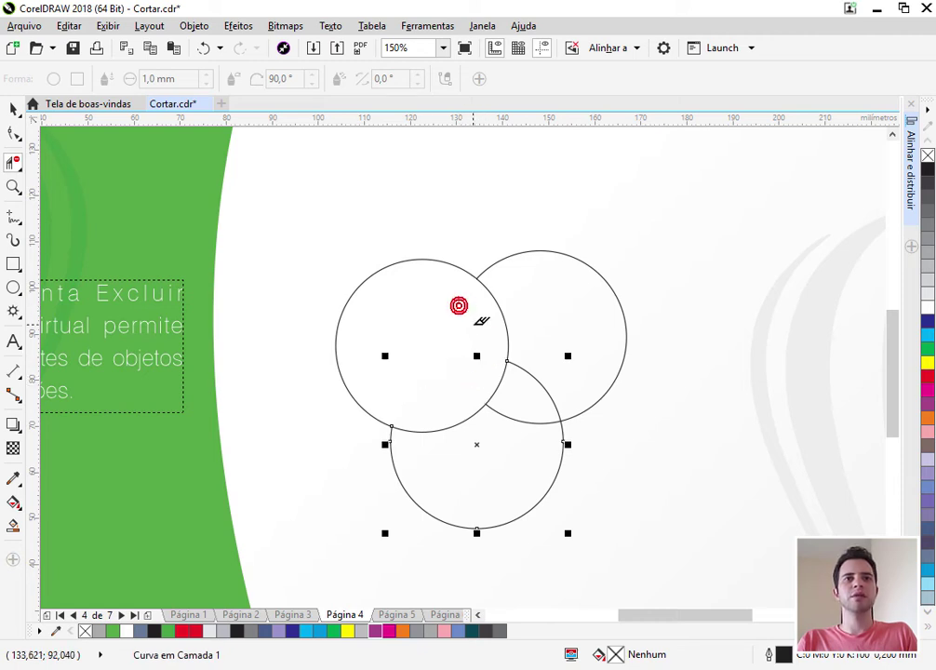
pyautogui.click(541, 380)
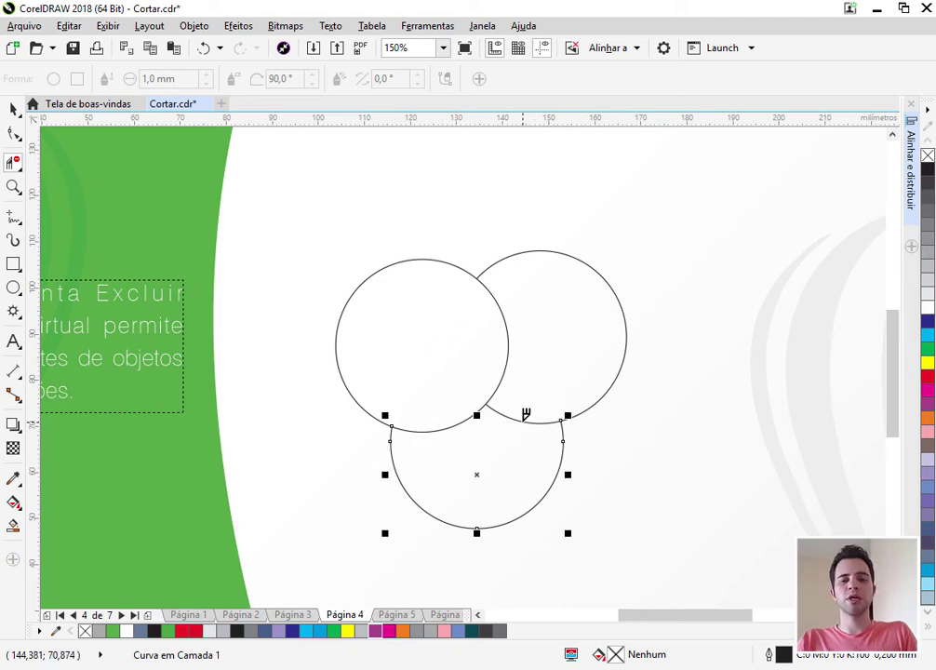
# Go to page 5 and activate the Borracha tool with an eraser thickness of 10.0 mm
pyautogui.scroll(-1, 468, 381)
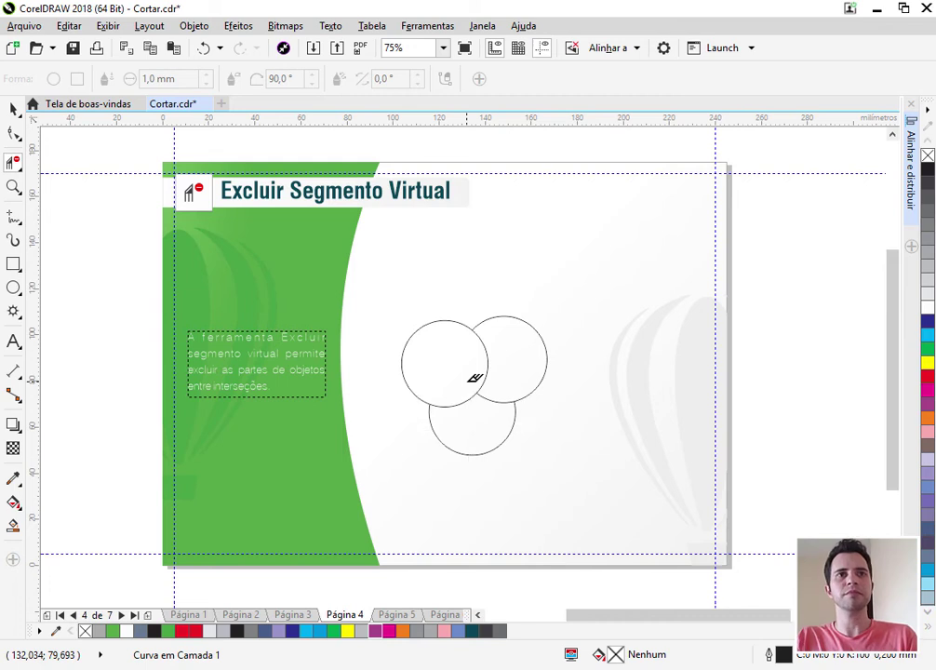
pyautogui.hotkey('shift', 'F4')
pyautogui.press('pagedown')
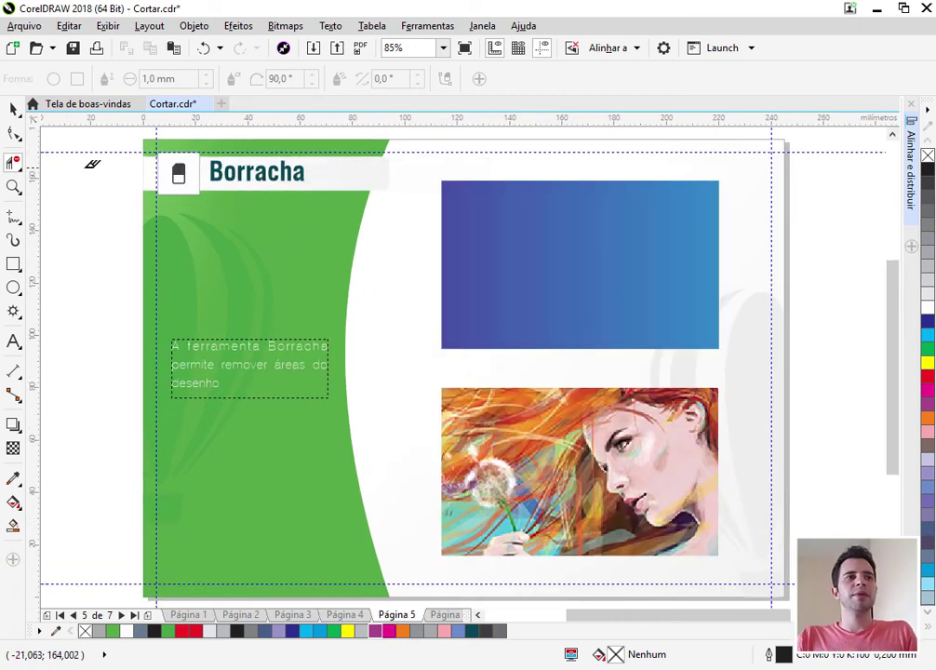
pyautogui.click(20, 168)
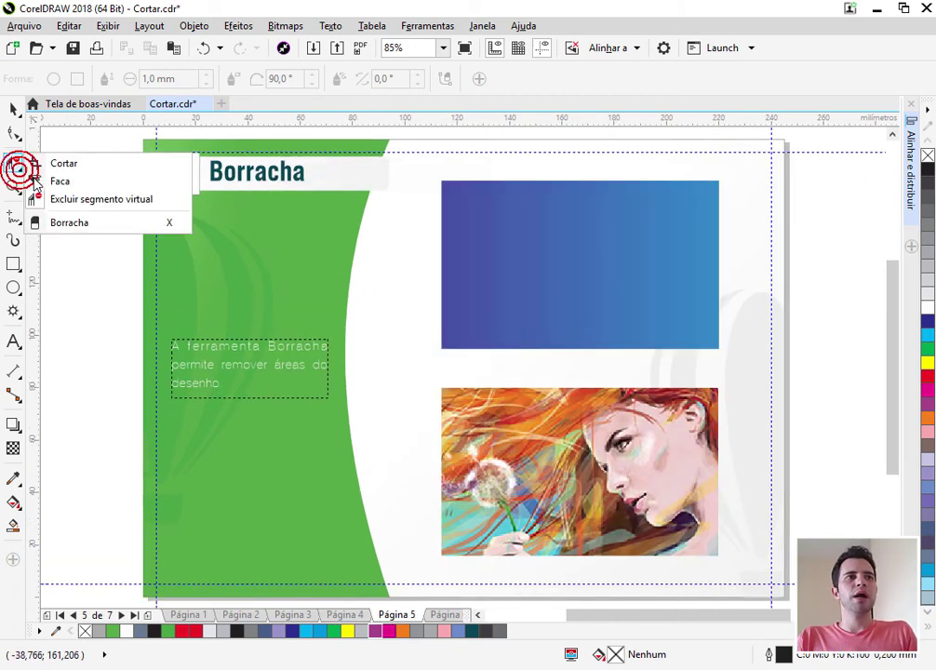
pyautogui.click(61, 223)
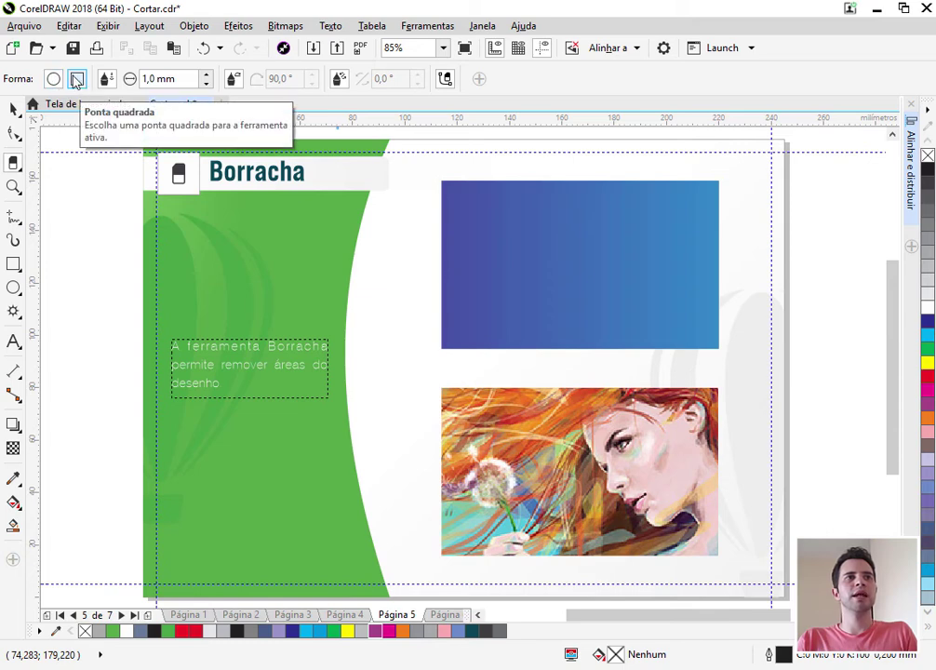
pyautogui.moveTo(147, 79); pyautogui.dragTo(137, 79)
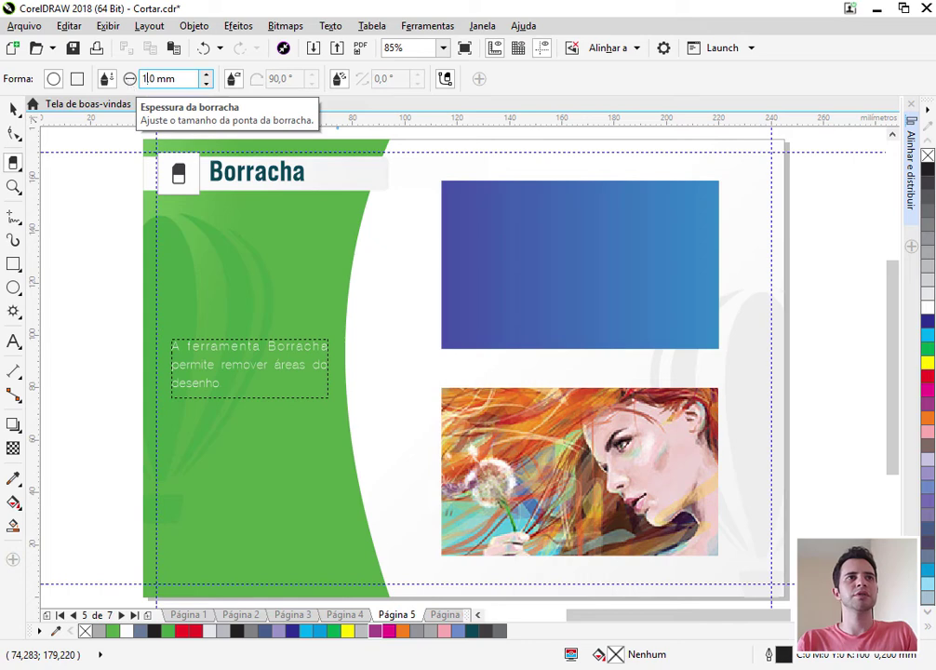
pyautogui.write('10,')
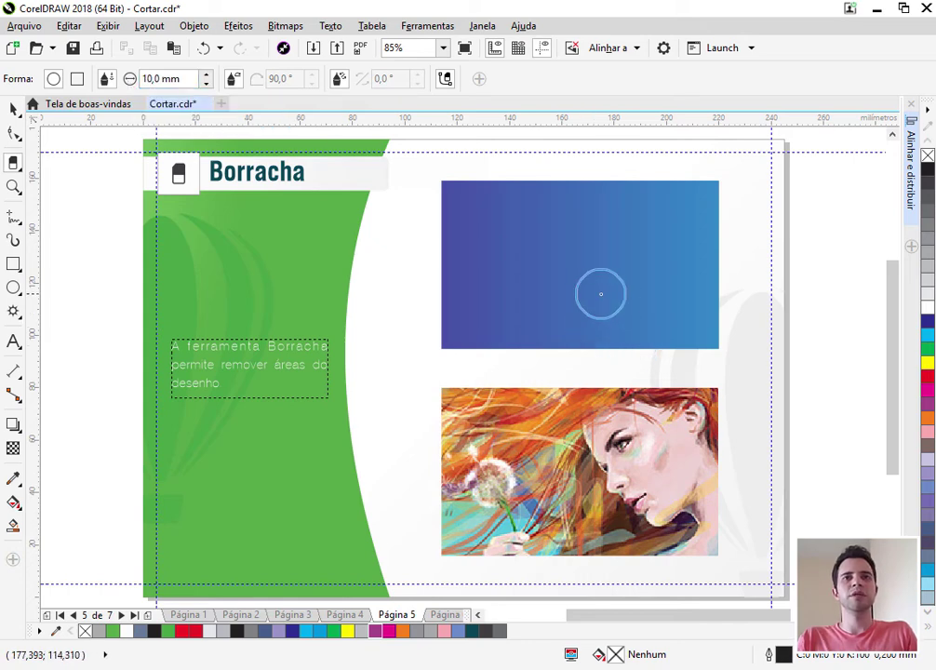
# Set the eraser thickness to 5.0 mm and erase a small round hole near the gradient rectangle's left edge
pyautogui.scroll(2, 600, 292)
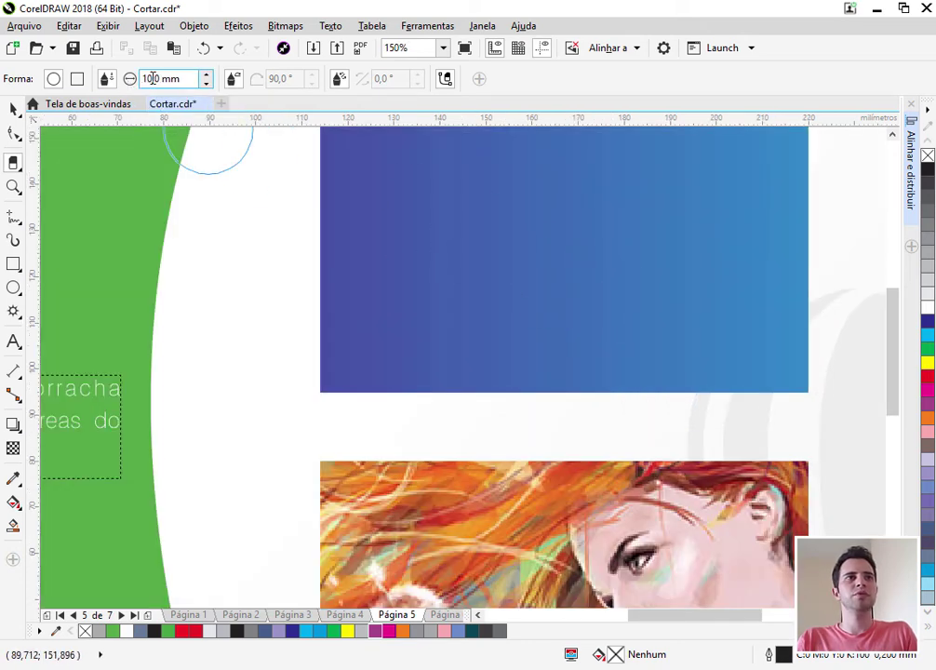
pyautogui.moveTo(153, 78); pyautogui.dragTo(118, 82)
pyautogui.write('5')
pyautogui.press('Return')
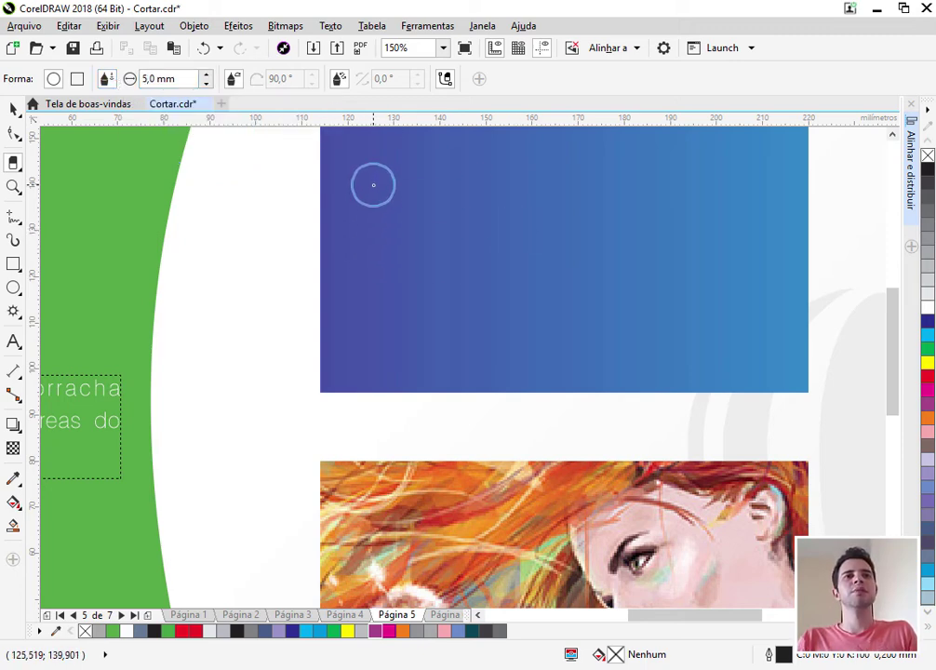
pyautogui.moveTo(368, 208); pyautogui.dragTo(358, 186)
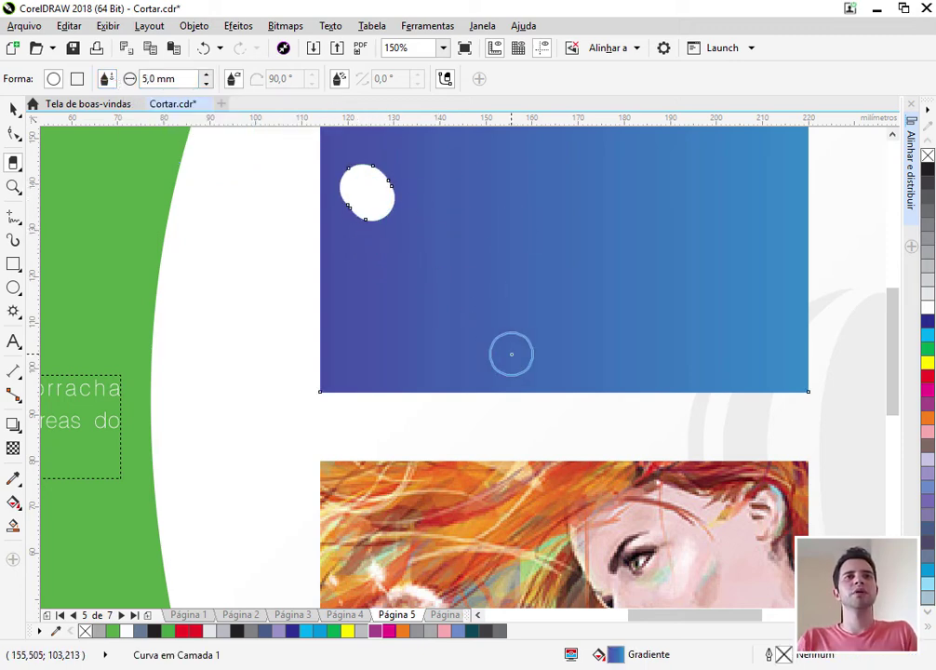
# Erase a small hole beside the round one with the square nib, and a wavy strip along the rectangle's lower edge with the round nib
pyautogui.click(77, 78)
pyautogui.moveTo(490, 198); pyautogui.dragTo(487, 191)
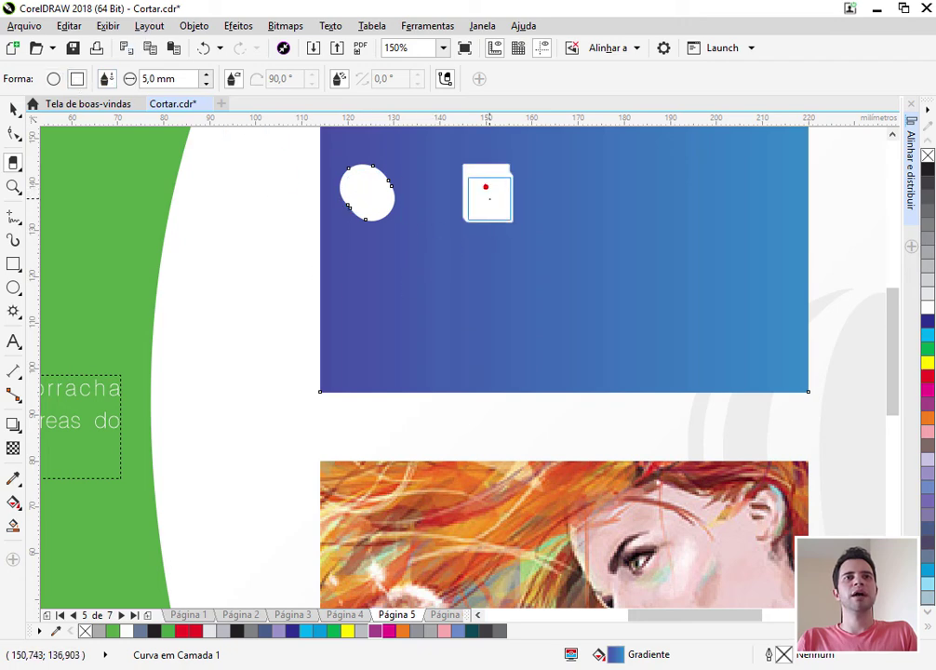
pyautogui.click(53, 78)
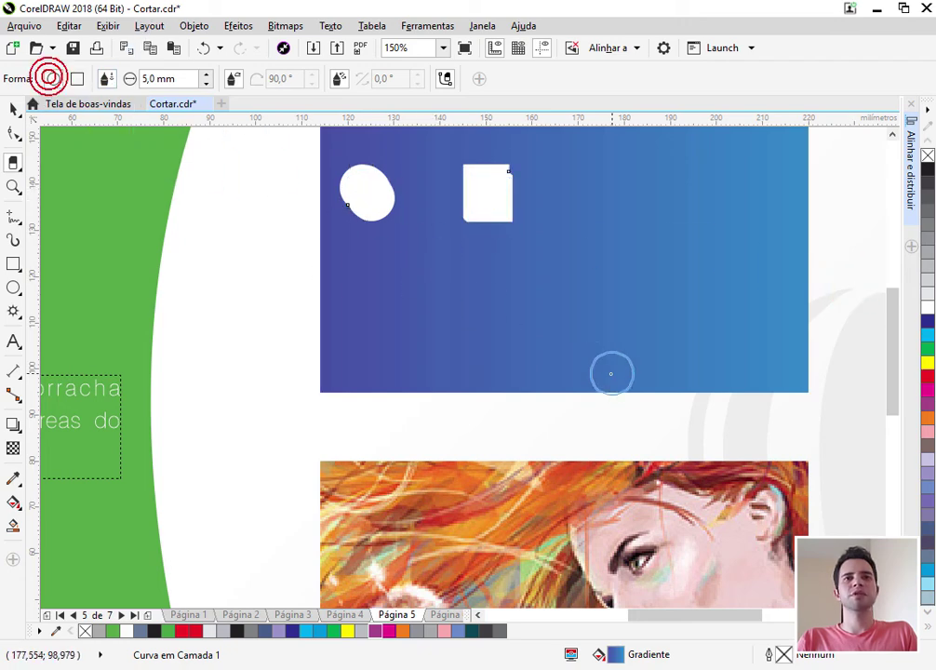
pyautogui.moveTo(428, 401)
pyautogui.mouseDown()
pyautogui.moveTo(500, 398)
pyautogui.moveTo(477, 394)
pyautogui.moveTo(538, 384)
pyautogui.moveTo(528, 384)
pyautogui.moveTo(602, 355)
pyautogui.moveTo(598, 365)
pyautogui.moveTo(664, 383)
pyautogui.moveTo(655, 384)
pyautogui.moveTo(756, 370)
pyautogui.mouseUp()
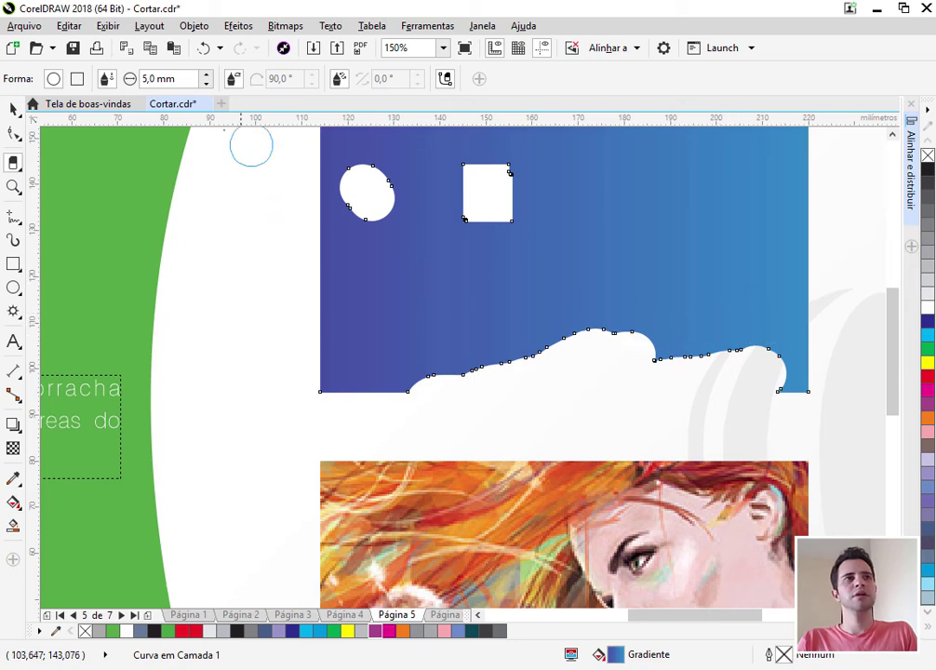
# Select the bitmap of the red-haired woman and erase diagonally across its upper-left corner with the 5.0 mm round nib
pyautogui.scroll(-2, 234, 209)
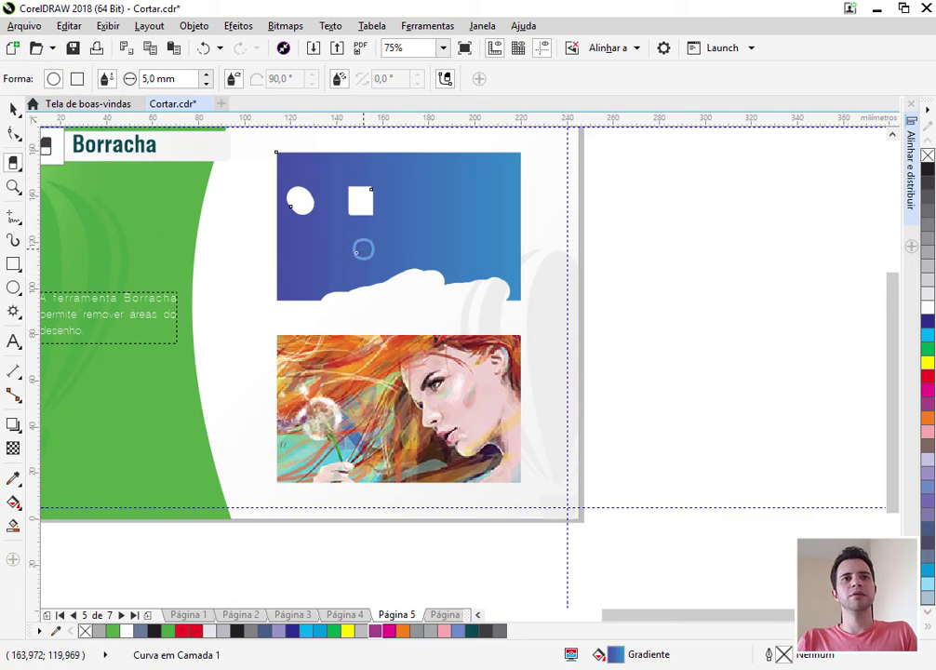
pyautogui.scroll(2, 361, 396)
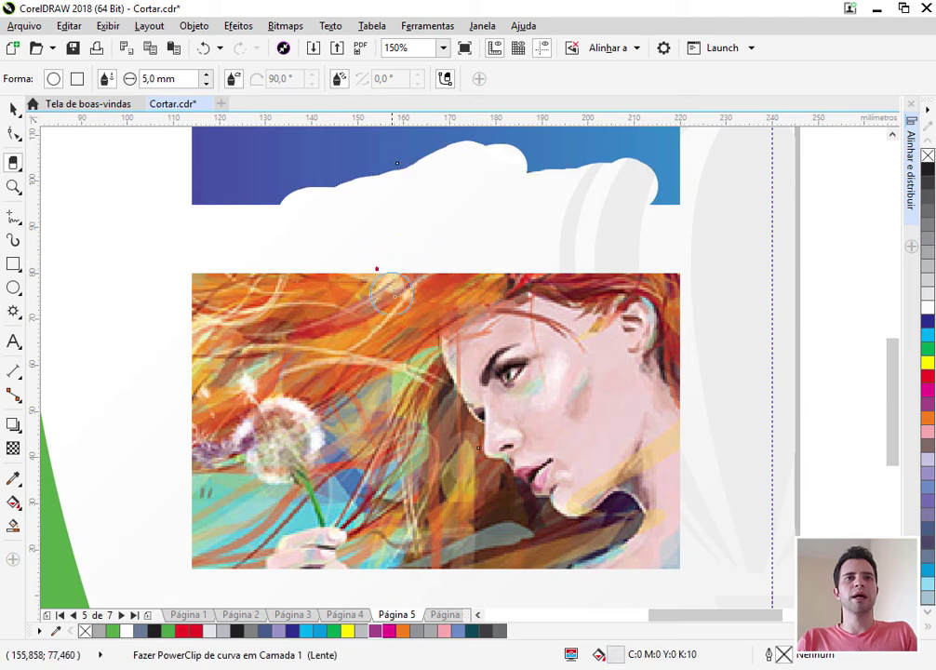
pyautogui.press('space')
pyautogui.click(394, 333)
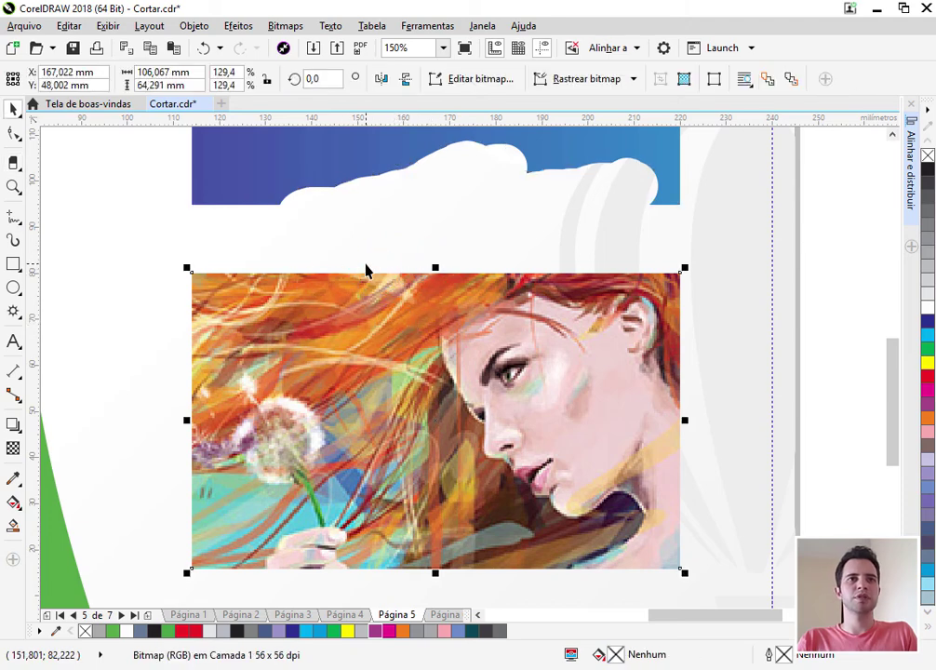
pyautogui.press('space')
pyautogui.moveTo(366, 270)
pyautogui.mouseDown()
pyautogui.moveTo(297, 324)
pyautogui.moveTo(332, 281)
pyautogui.moveTo(206, 330)
pyautogui.moveTo(217, 318)
pyautogui.moveTo(183, 290)
pyautogui.moveTo(231, 291)
pyautogui.moveTo(230, 327)
pyautogui.moveTo(178, 383)
pyautogui.moveTo(289, 317)
pyautogui.moveTo(304, 327)
pyautogui.moveTo(183, 434)
pyautogui.moveTo(178, 468)
pyautogui.moveTo(200, 467)
pyautogui.moveTo(269, 403)
pyautogui.mouseUp()
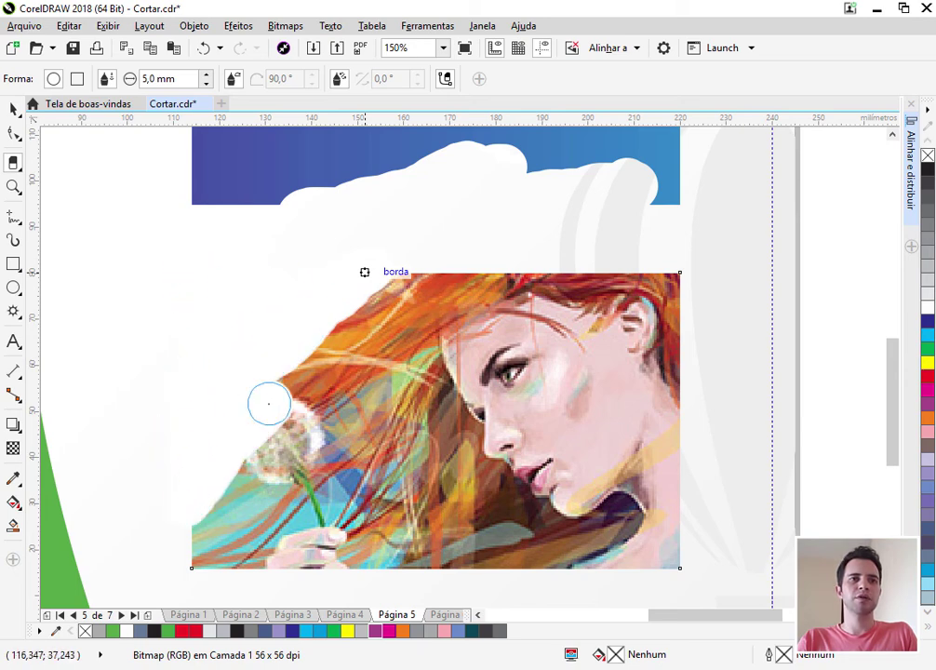
# Move the erased bitmap left so it partly overlaps the green area, and reactivate the Borracha tool
pyautogui.press('space')
pyautogui.scroll(-2, 443, 284)
pyautogui.moveTo(473, 338); pyautogui.dragTo(366, 341)
pyautogui.scroll(2, 341, 328)
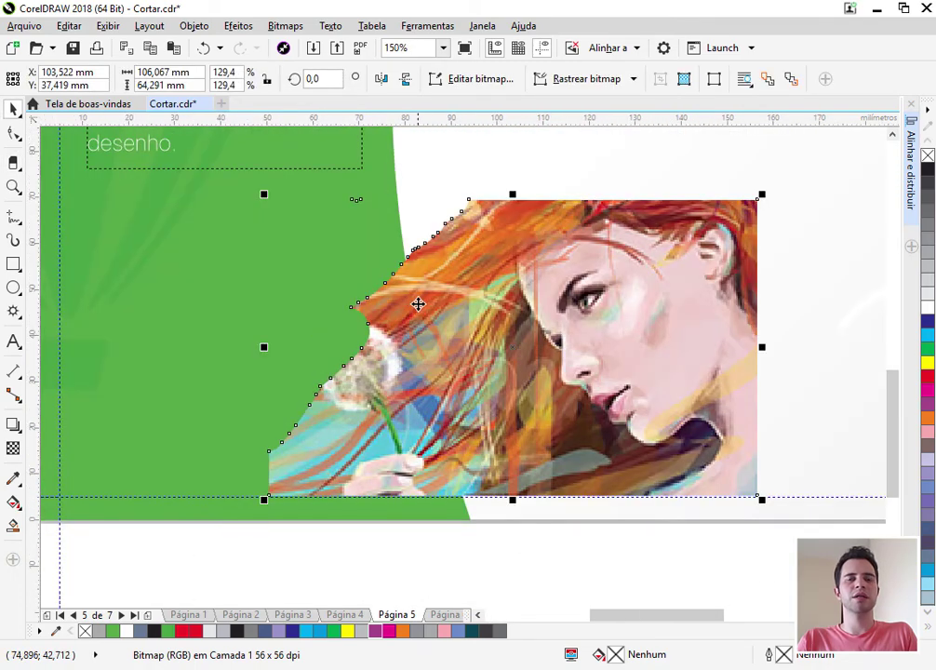
pyautogui.scroll(-1, 453, 322)
pyautogui.press('F4')
pyautogui.press('x')
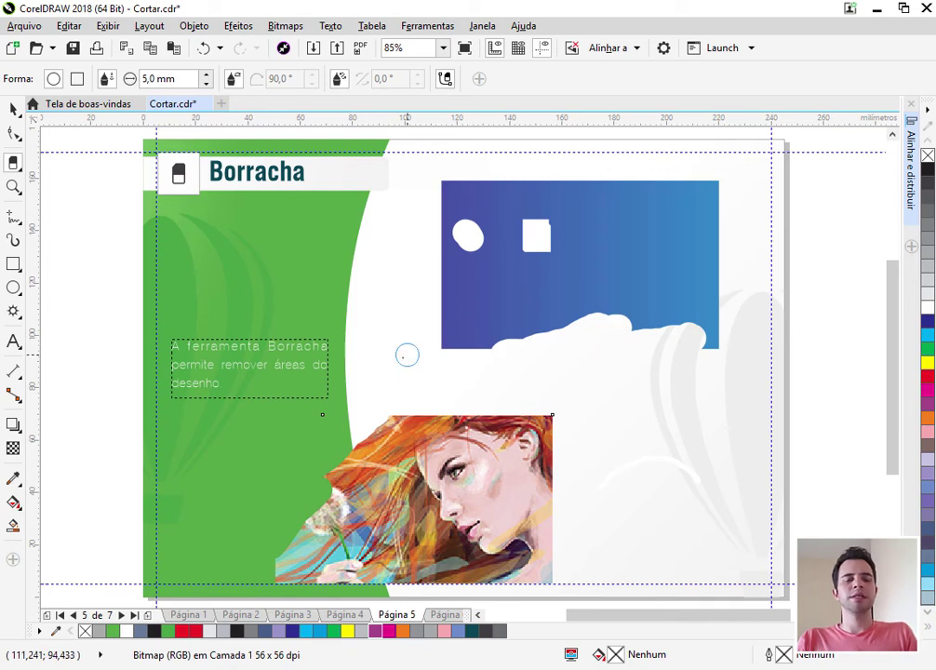
# Go to page 6 and magnify the word "nível" in the paragraph through successive Zoom tool areas
pyautogui.press('pagedown')
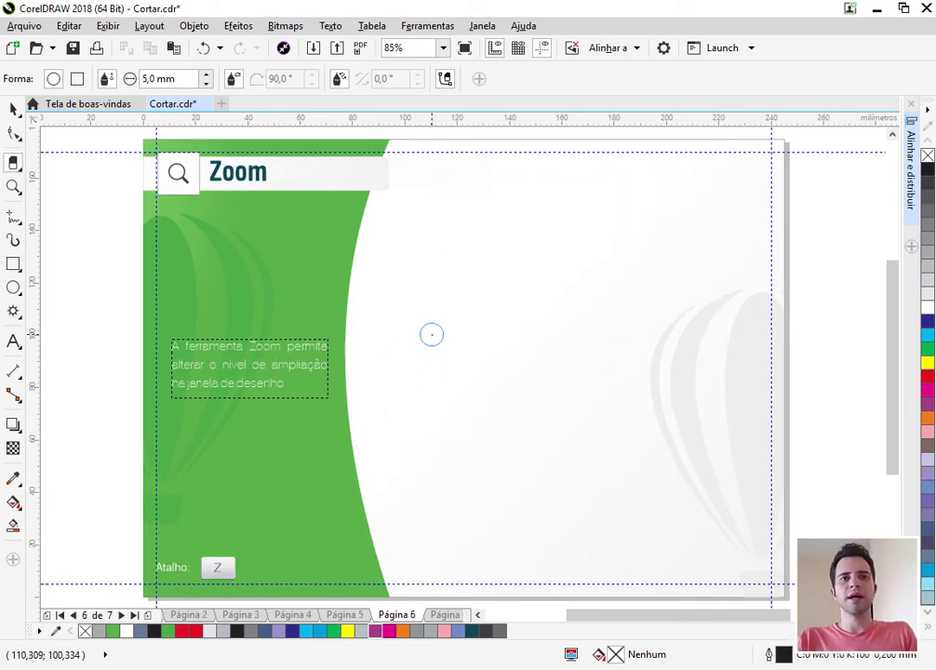
pyautogui.click(13, 189)
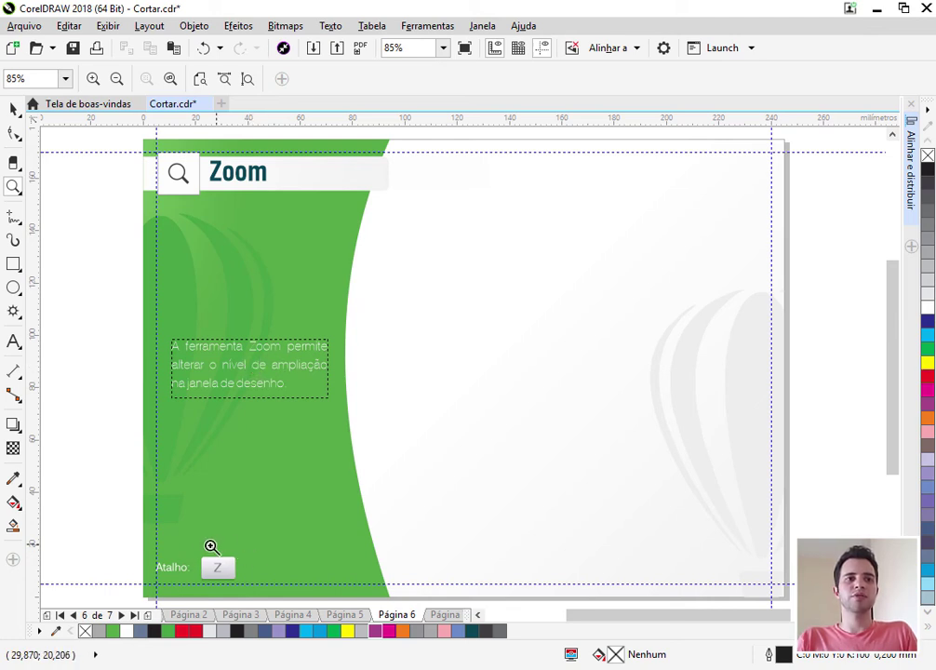
pyautogui.moveTo(240, 358); pyautogui.dragTo(273, 382)
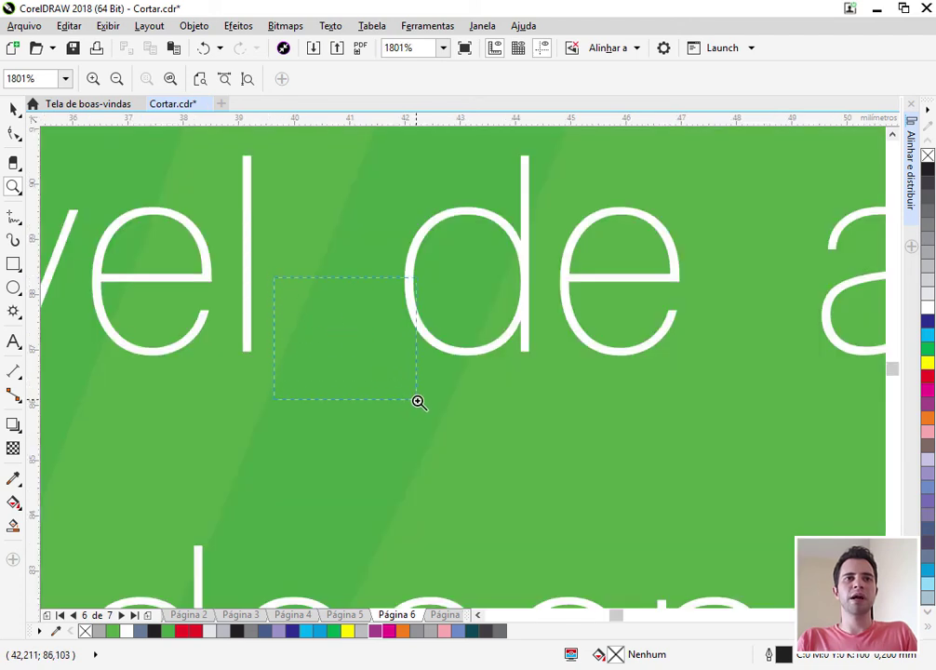
pyautogui.moveTo(419, 402); pyautogui.dragTo(421, 405)
pyautogui.moveTo(131, 376); pyautogui.dragTo(56, 439)
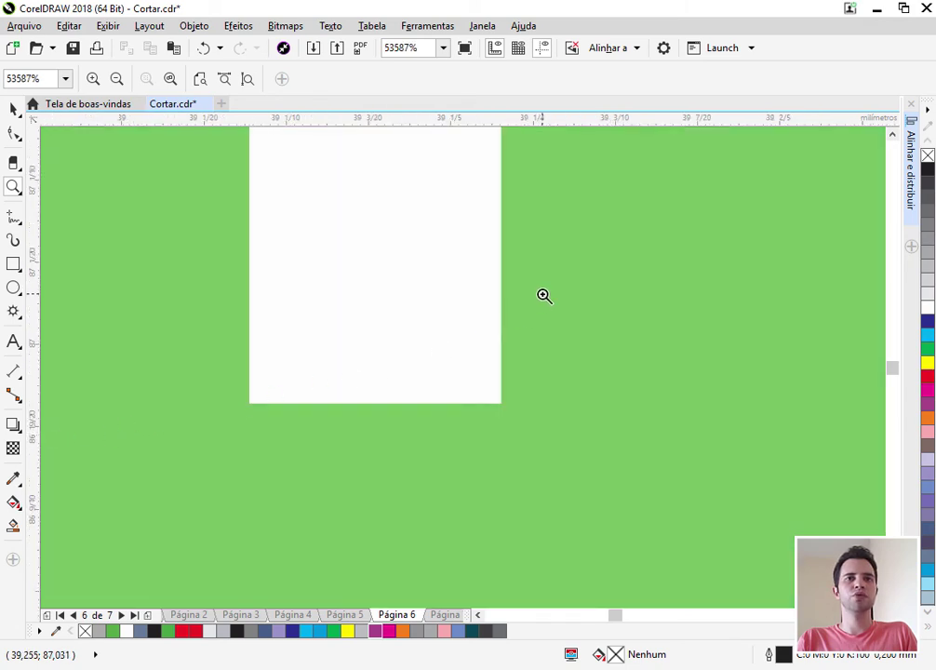
pyautogui.moveTo(544, 294); pyautogui.dragTo(213, 453)
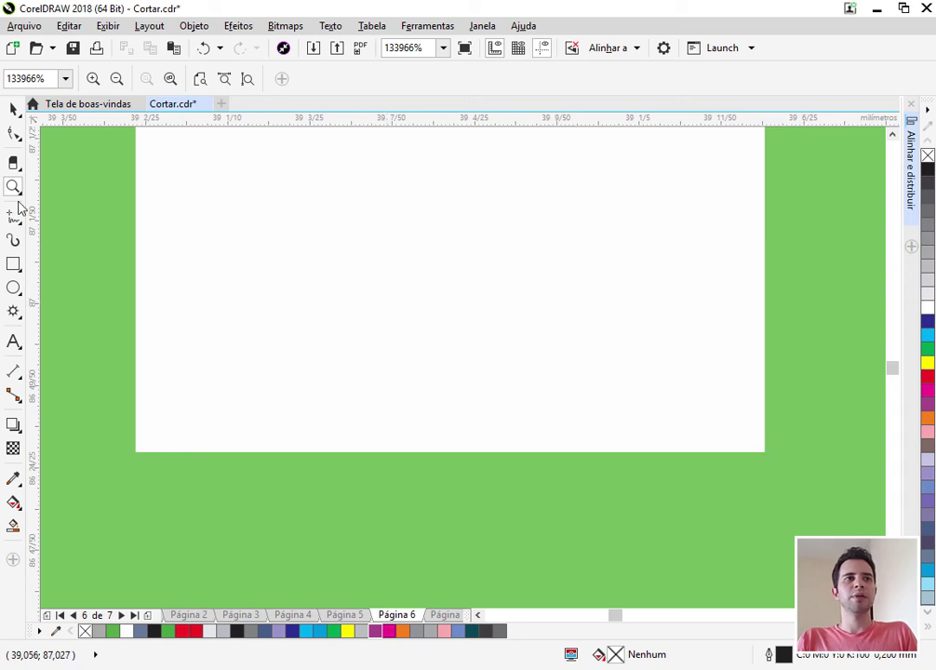
# Activate the Enquadramento tool and pan the magnified view toward the area below and right of the letter
pyautogui.click(18, 189)
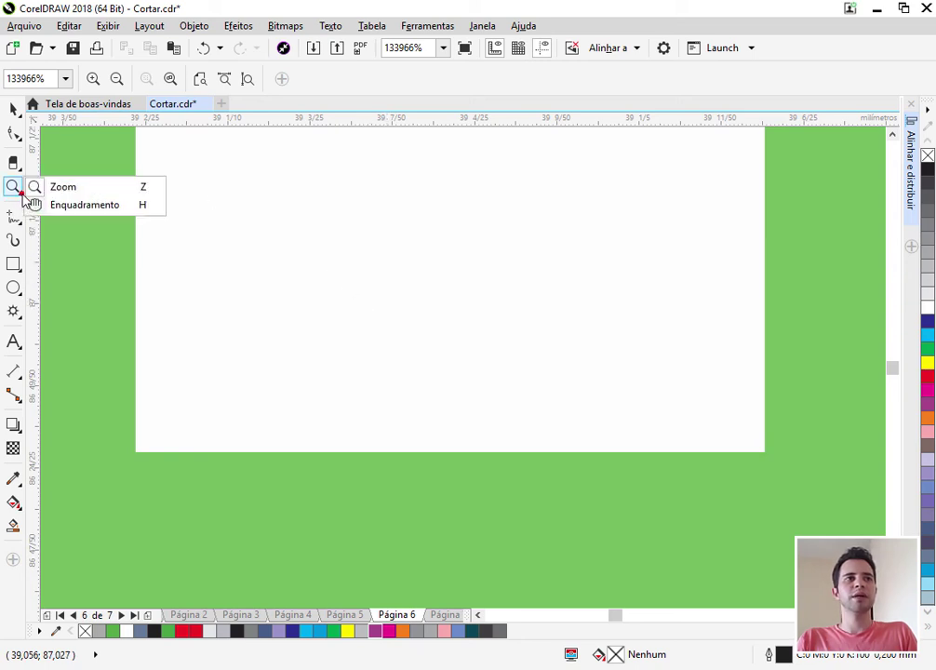
pyautogui.click(75, 207)
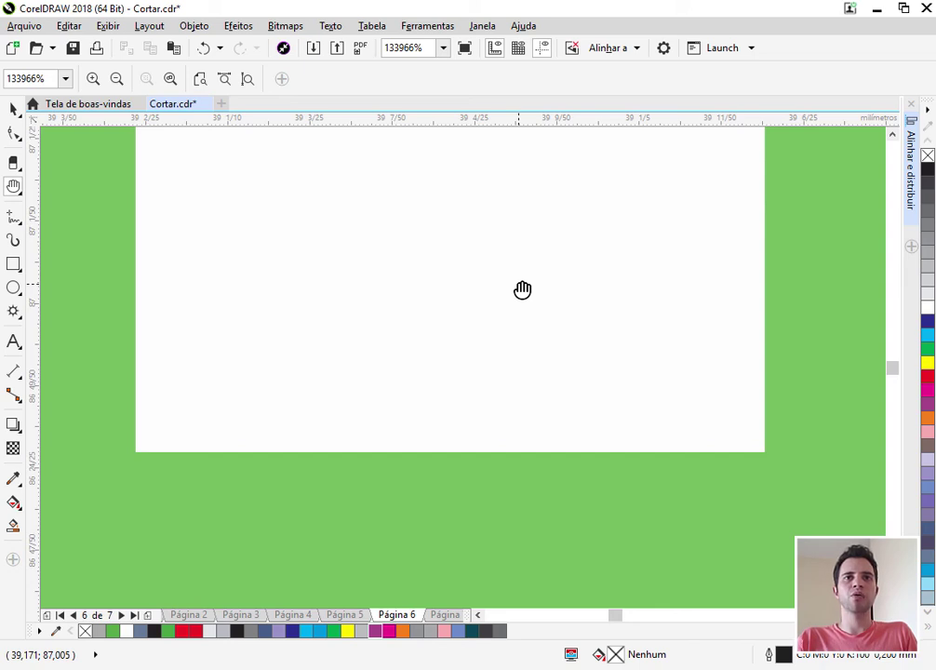
pyautogui.moveTo(631, 333); pyautogui.dragTo(386, 263)
pyautogui.moveTo(640, 389); pyautogui.dragTo(429, 226)
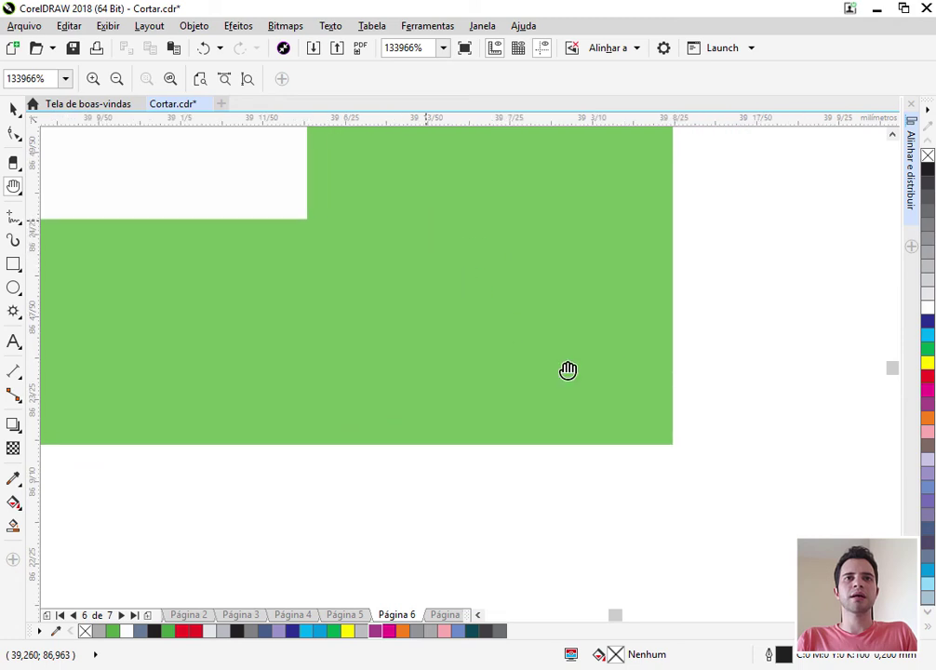
pyautogui.moveTo(568, 370); pyautogui.dragTo(240, 232)
pyautogui.moveTo(671, 397); pyautogui.dragTo(364, 299)
pyautogui.moveTo(606, 415); pyautogui.dragTo(459, 336)
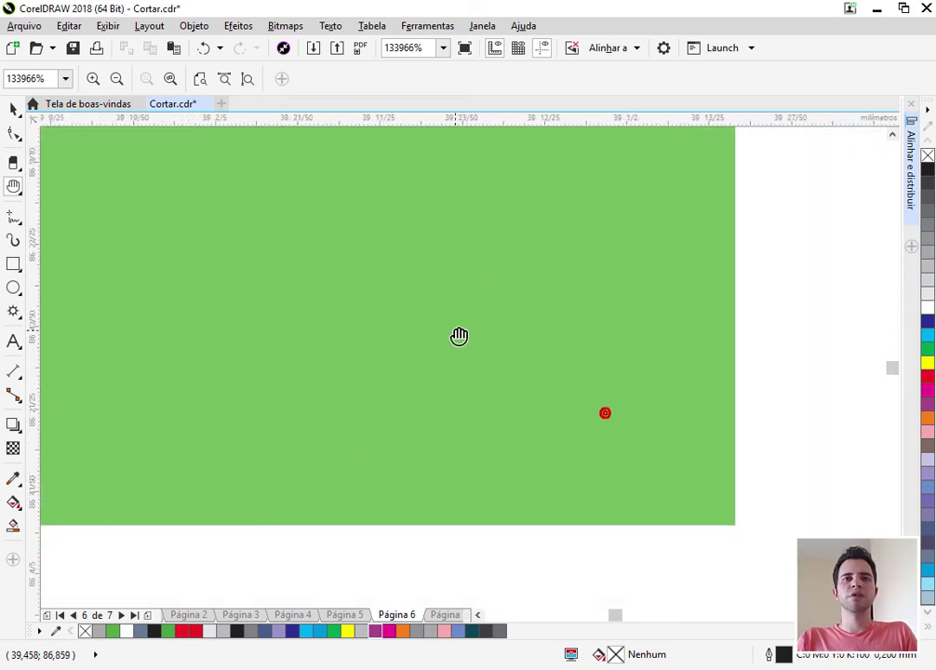
# Reduce the magnification to 1000% and examine the page 6 paragraph by panning across its lines with the Enquadramento tool
pyautogui.scroll(-6, 456, 335)
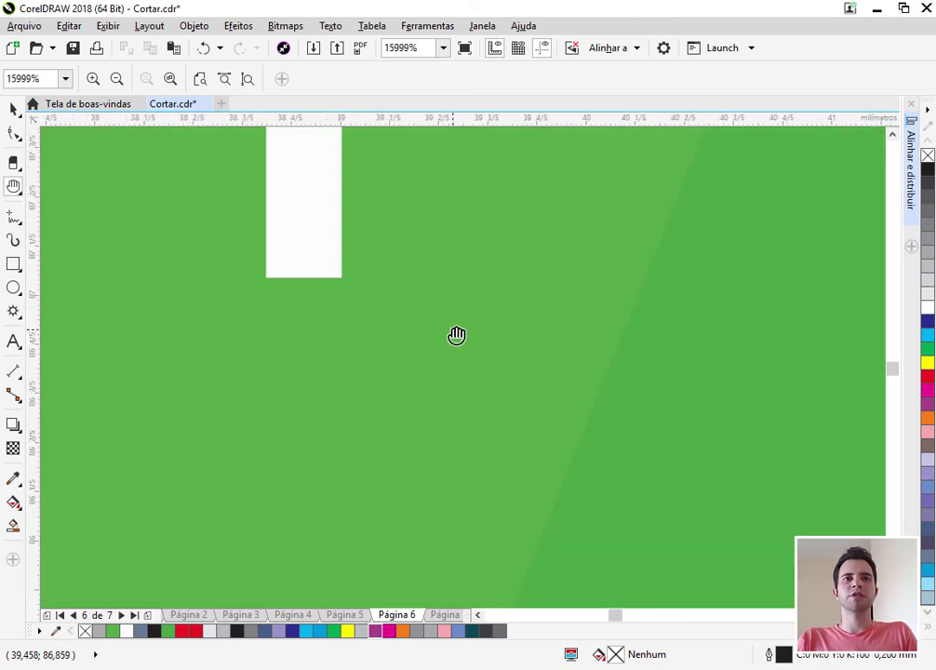
pyautogui.scroll(-2, 454, 332)
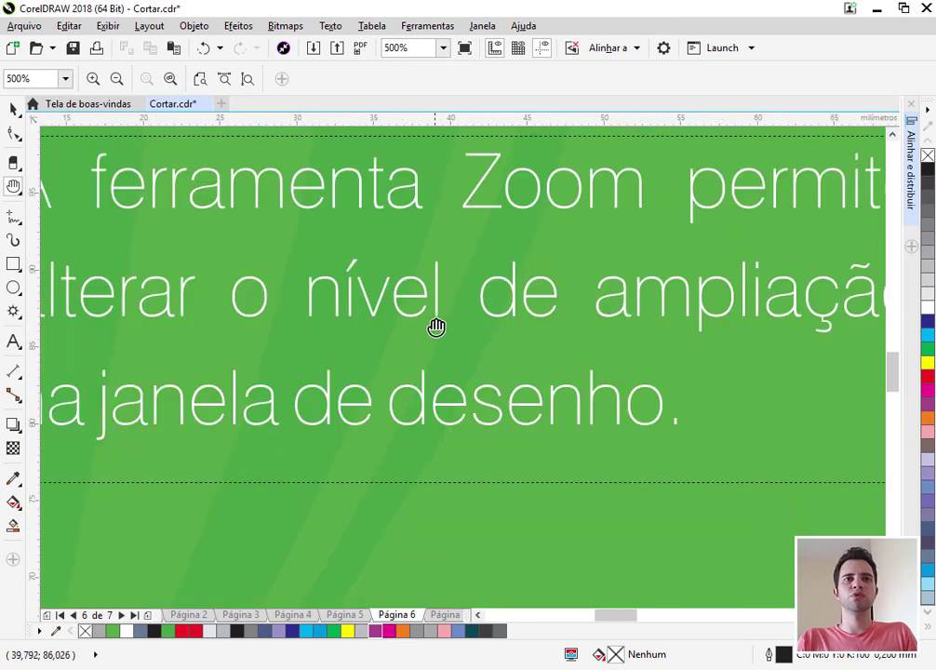
pyautogui.scroll(1, 321, 261)
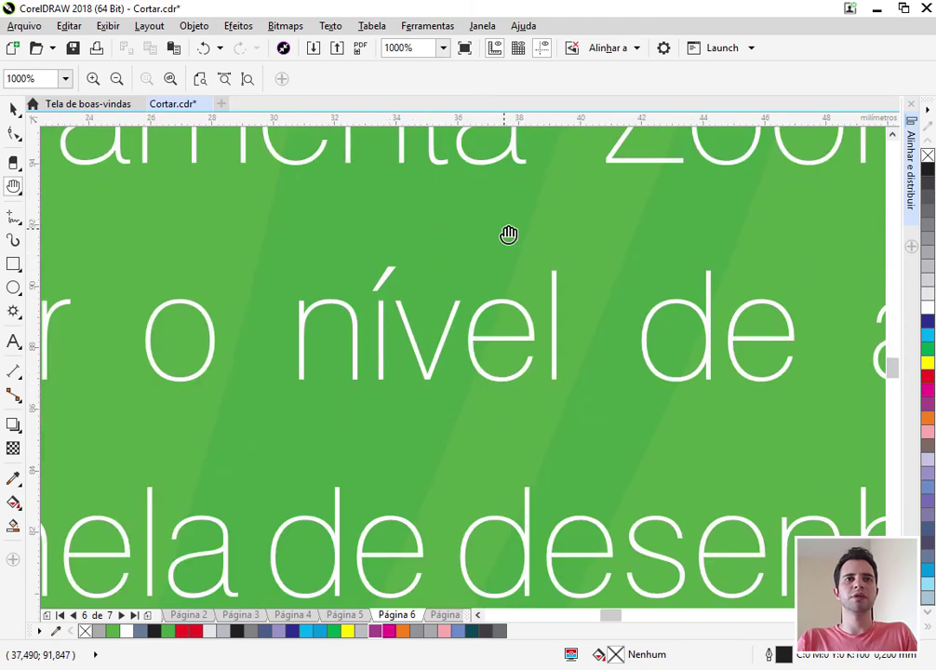
pyautogui.moveTo(507, 232); pyautogui.dragTo(418, 354)
pyautogui.moveTo(589, 266); pyautogui.dragTo(334, 409)
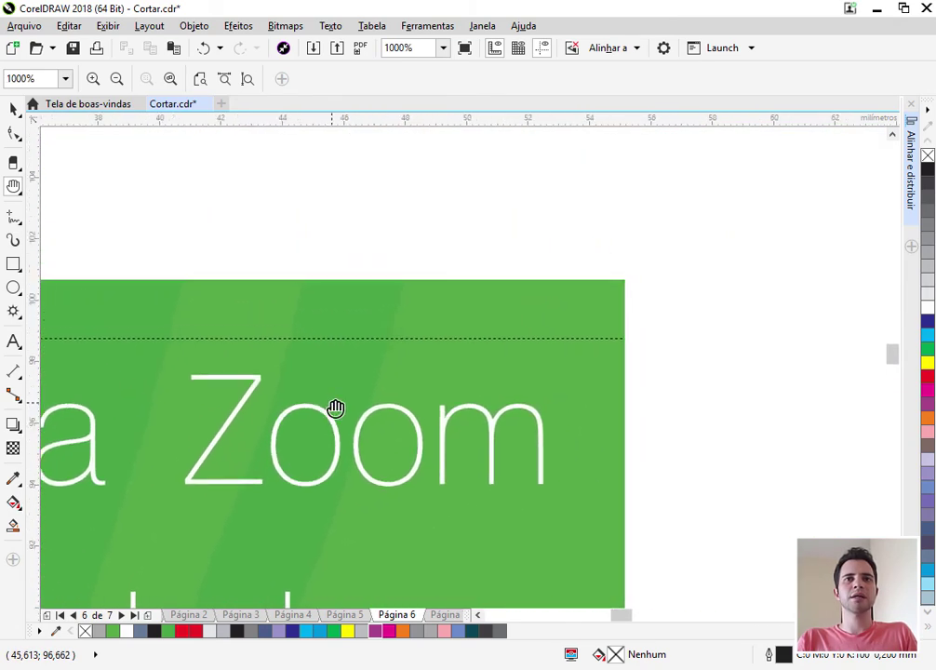
pyautogui.moveTo(375, 490); pyautogui.dragTo(468, 288)
pyautogui.moveTo(443, 445); pyautogui.dragTo(444, 369)
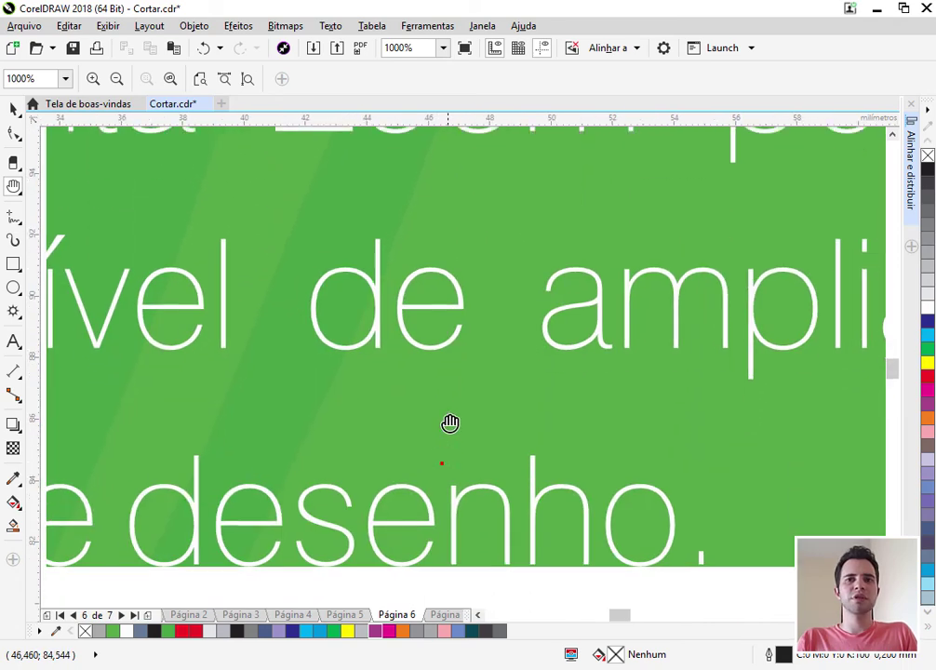
pyautogui.moveTo(453, 467); pyautogui.dragTo(745, 380)
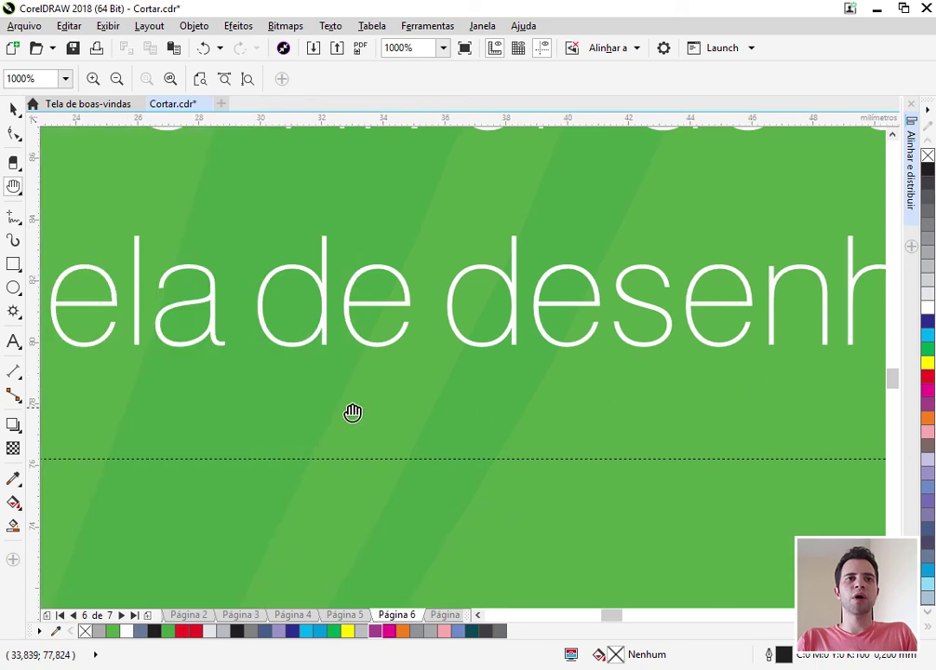
pyautogui.moveTo(302, 409); pyautogui.dragTo(510, 436)
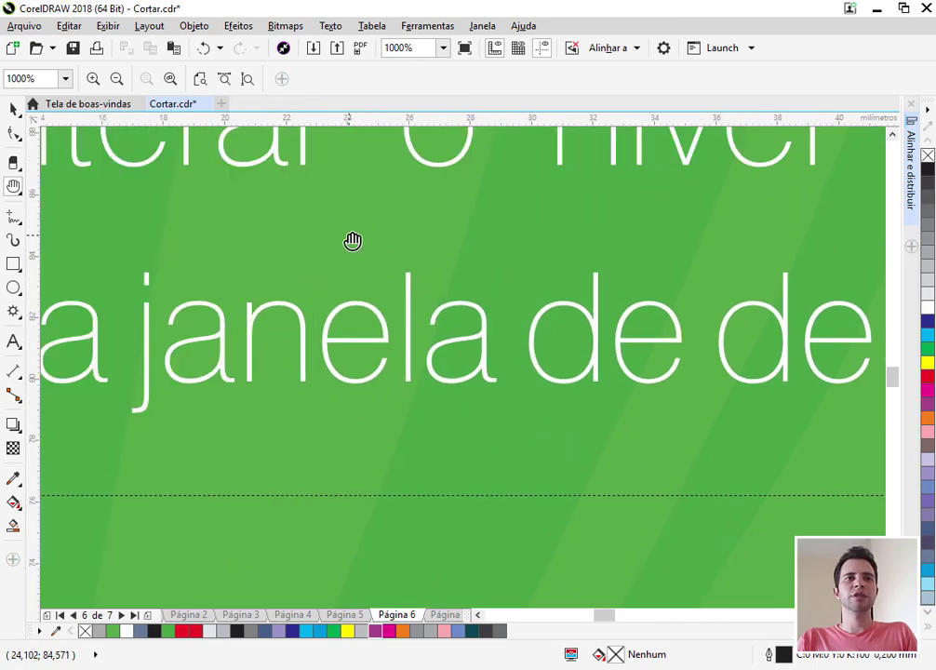
pyautogui.moveTo(353, 240); pyautogui.dragTo(434, 424)
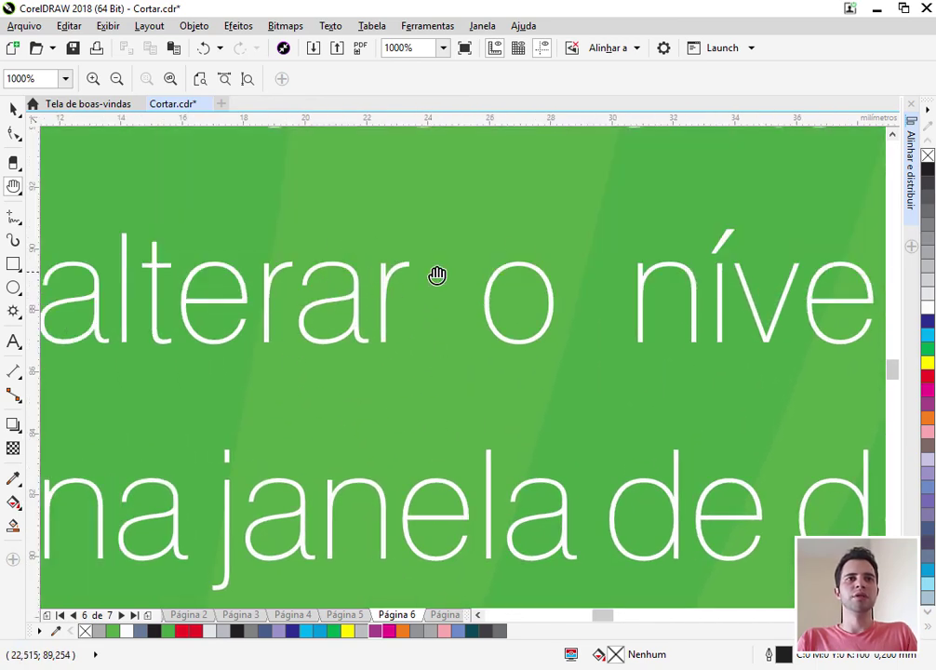
pyautogui.moveTo(436, 275); pyautogui.dragTo(447, 224)
# Fit the whole of page 6 in the window and pan the page around with the Enquadramento tool
pyautogui.hotkey('shift', 'F4')
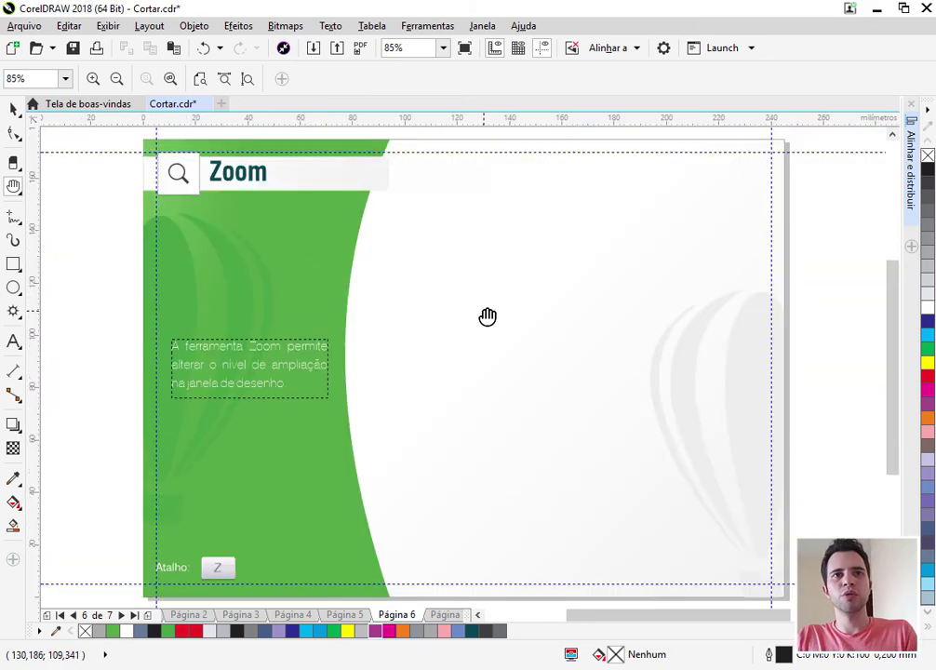
pyautogui.moveTo(560, 355); pyautogui.dragTo(494, 341)
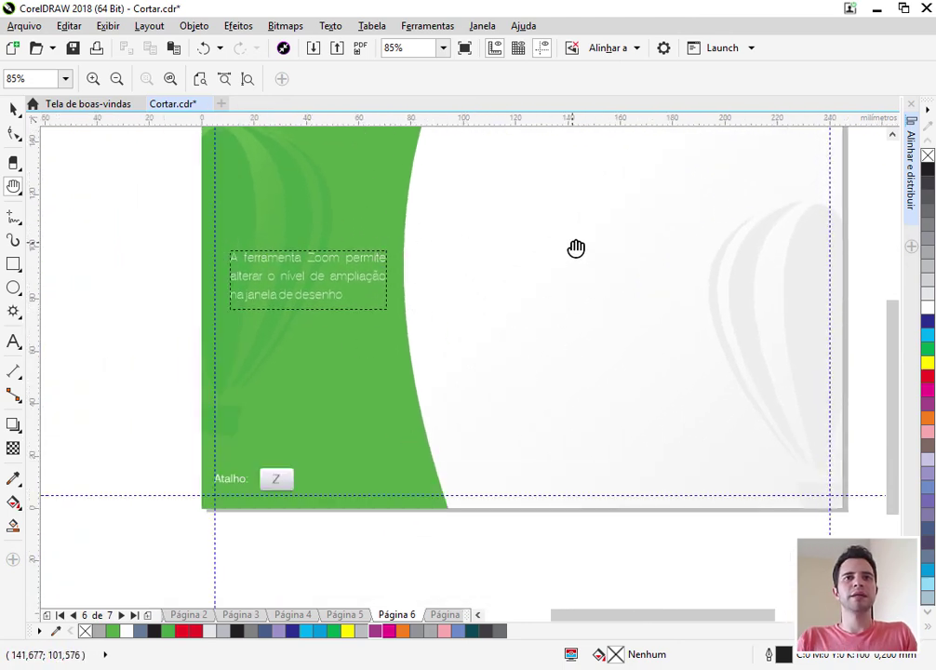
pyautogui.moveTo(575, 246); pyautogui.dragTo(473, 411)
pyautogui.moveTo(372, 461); pyautogui.dragTo(456, 413)
# Go to page 7, examine the H shortcut key beside "Atalho:" up close, and fit the whole page in the window
pyautogui.click(443, 614)
pyautogui.moveTo(382, 484); pyautogui.dragTo(445, 495)
pyautogui.scroll(3, 279, 402)
pyautogui.moveTo(254, 400); pyautogui.dragTo(476, 255)
pyautogui.moveTo(426, 482); pyautogui.dragTo(416, 397)
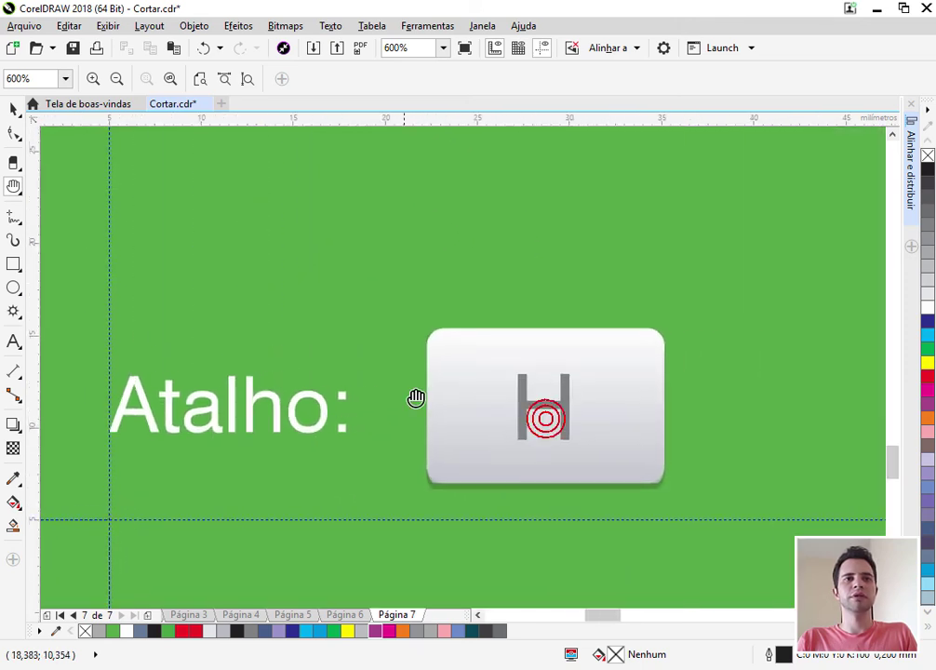
pyautogui.scroll(-4, 433, 365)
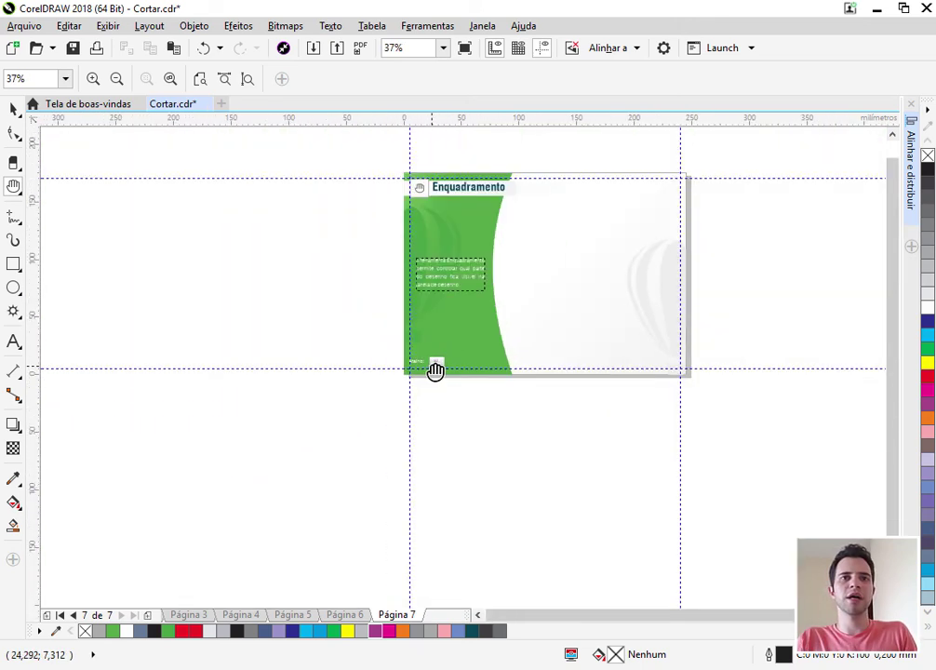
pyautogui.scroll(2, 435, 367)
pyautogui.scroll(-1, 437, 364)
pyautogui.scroll(4, 438, 367)
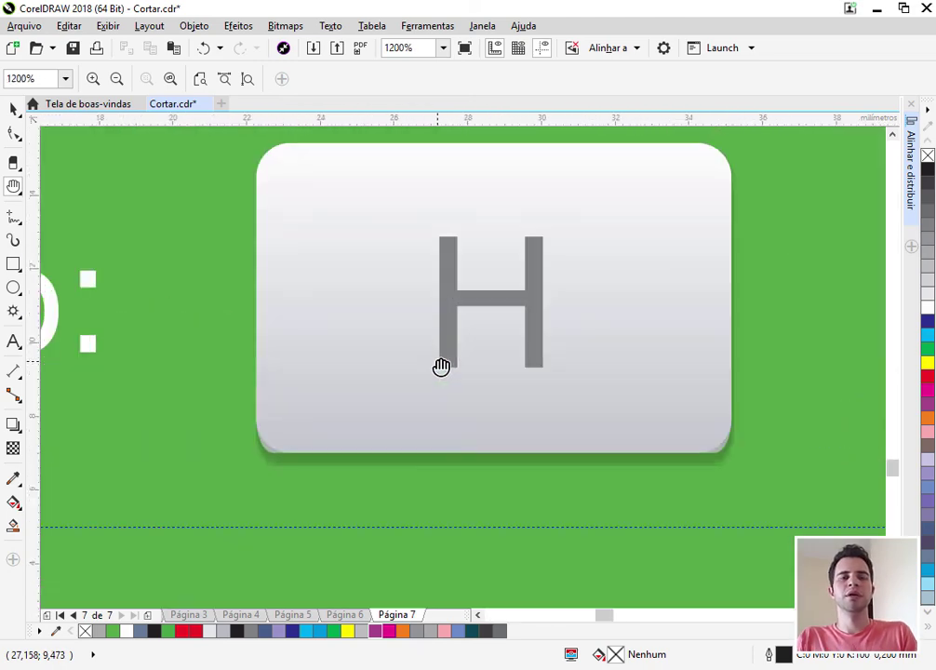
pyautogui.hotkey('shift', 'F4')
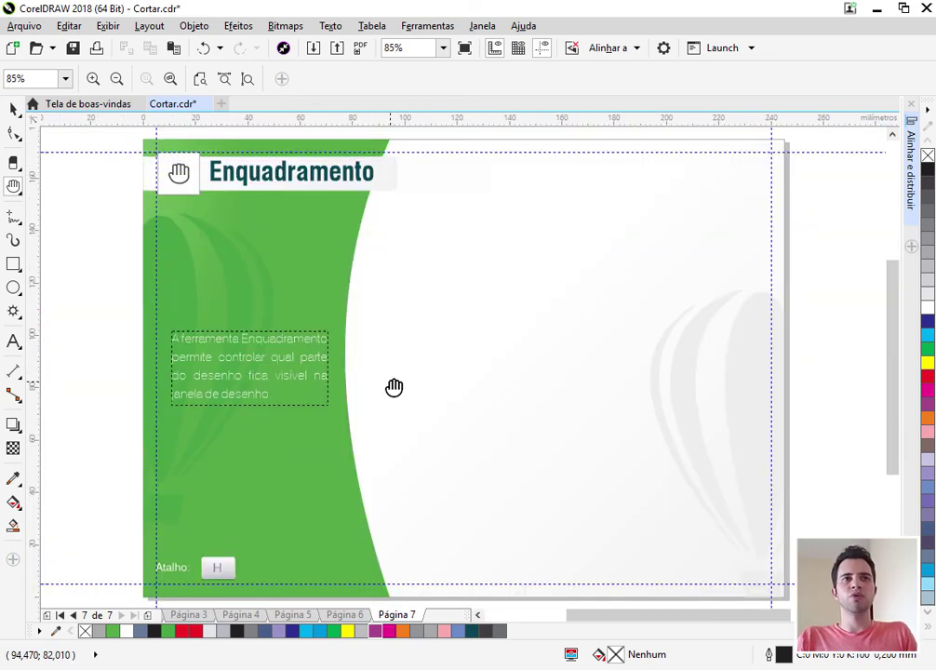